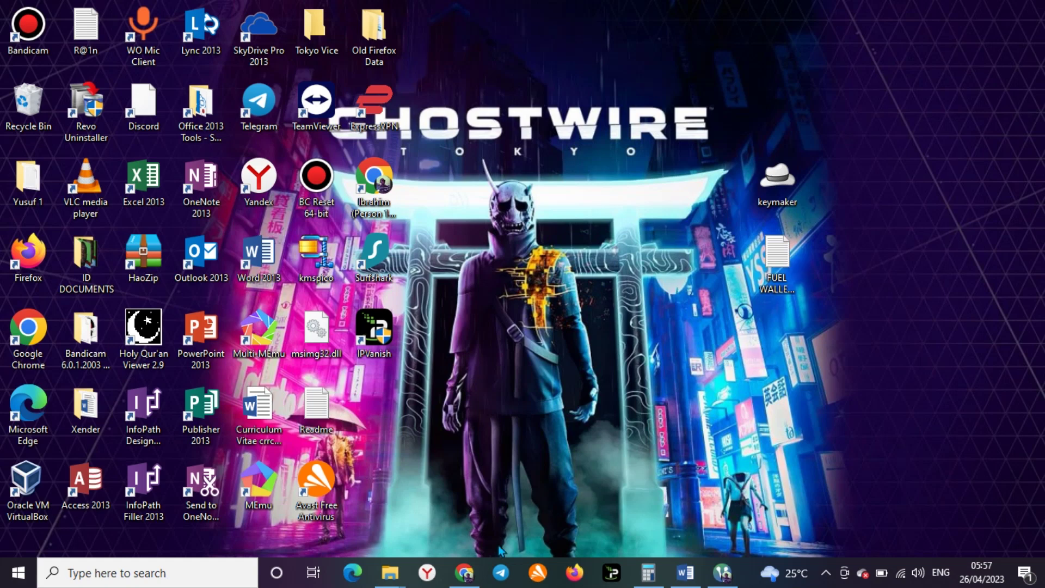
pyautogui.moveTo(479, 575)
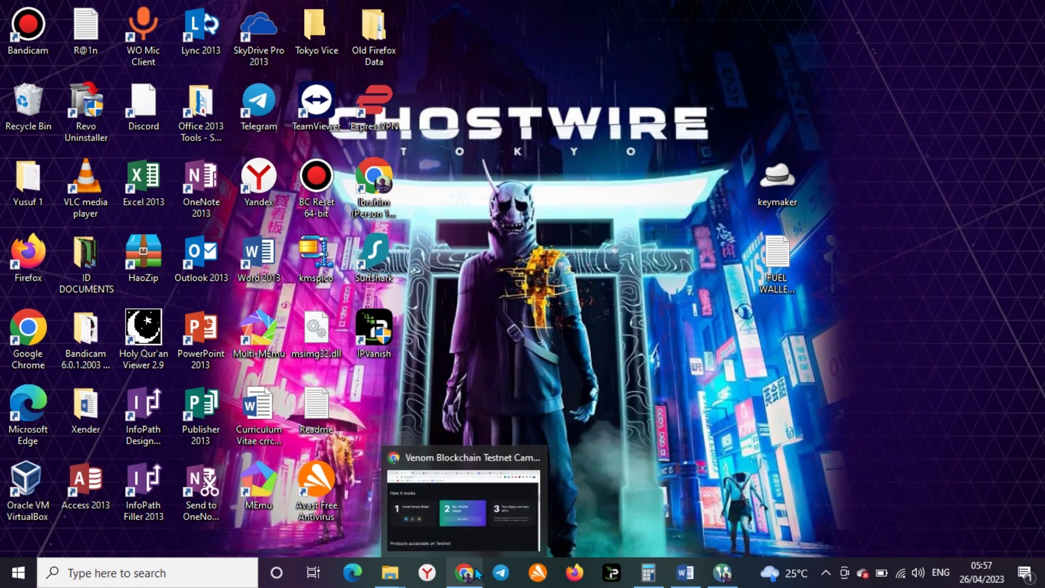
pyautogui.click(473, 475)
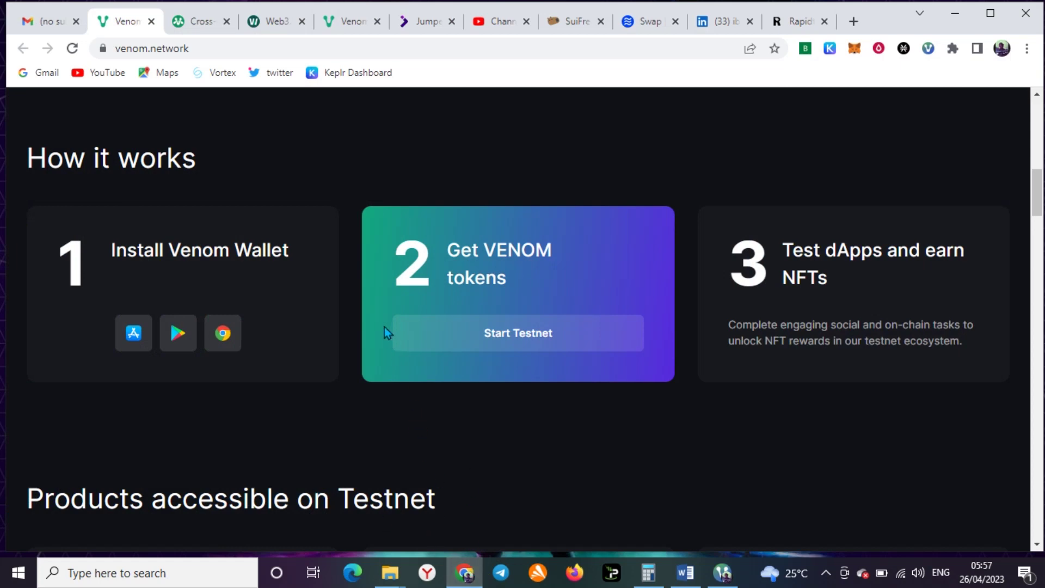
pyautogui.click(353, 26)
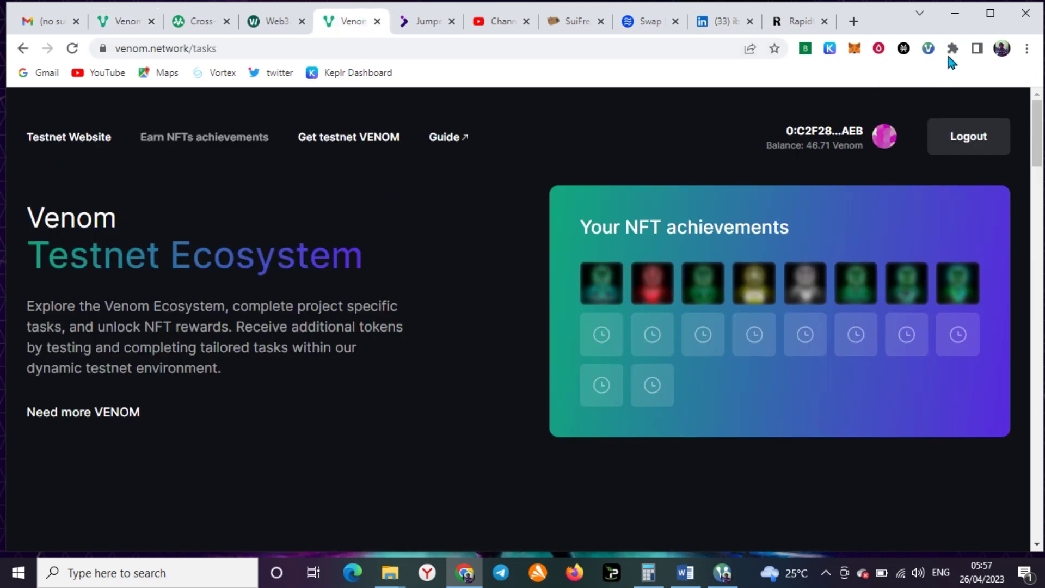
pyautogui.click(929, 48)
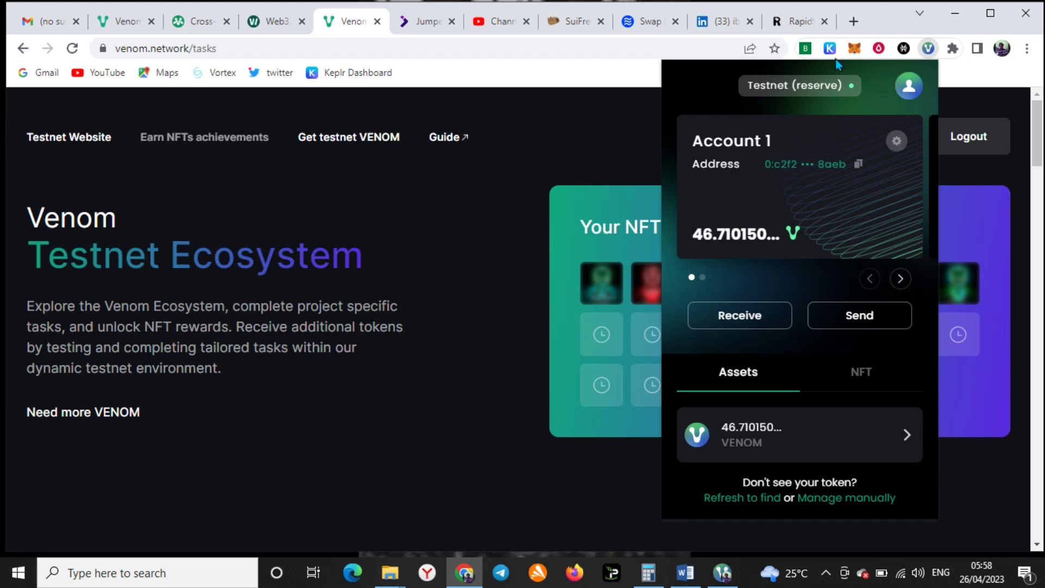
pyautogui.click(438, 234)
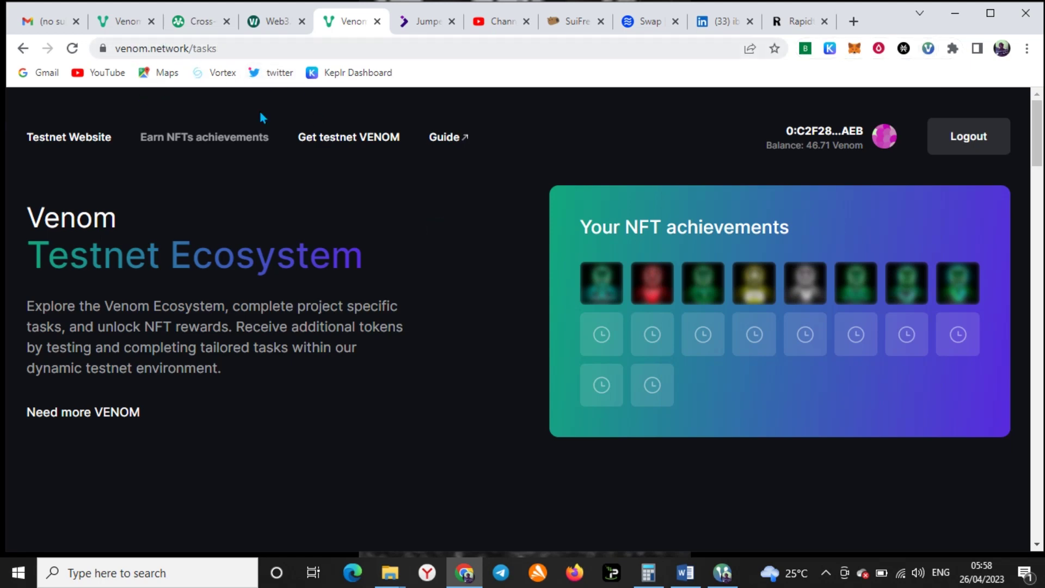
# Step: Look over the ecosystem projects on the Venom tasks page and the How it works section of the testnet homepage
pyautogui.scroll(-9, 427, 373)
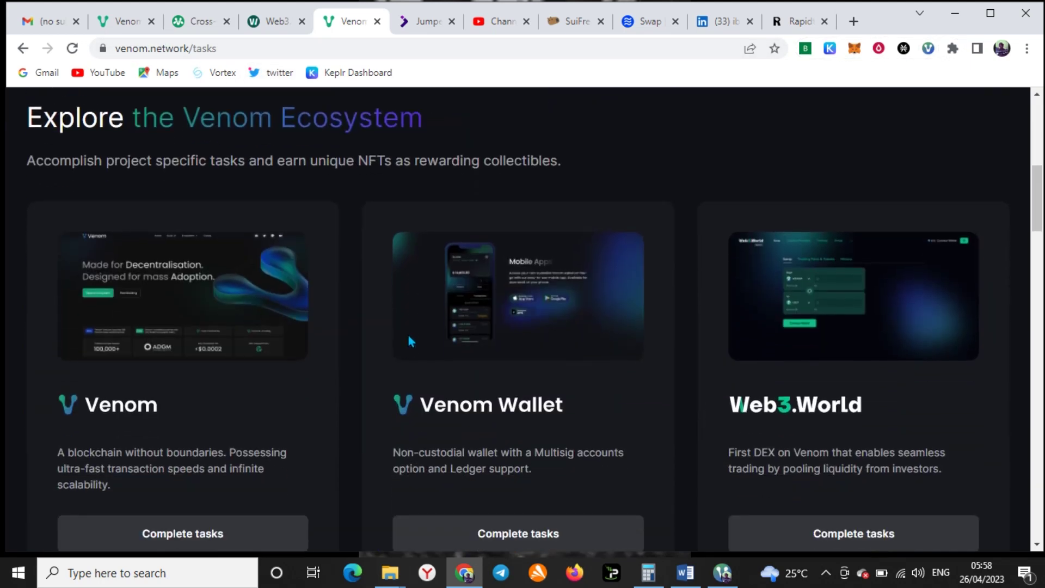
pyautogui.scroll(6, 408, 333)
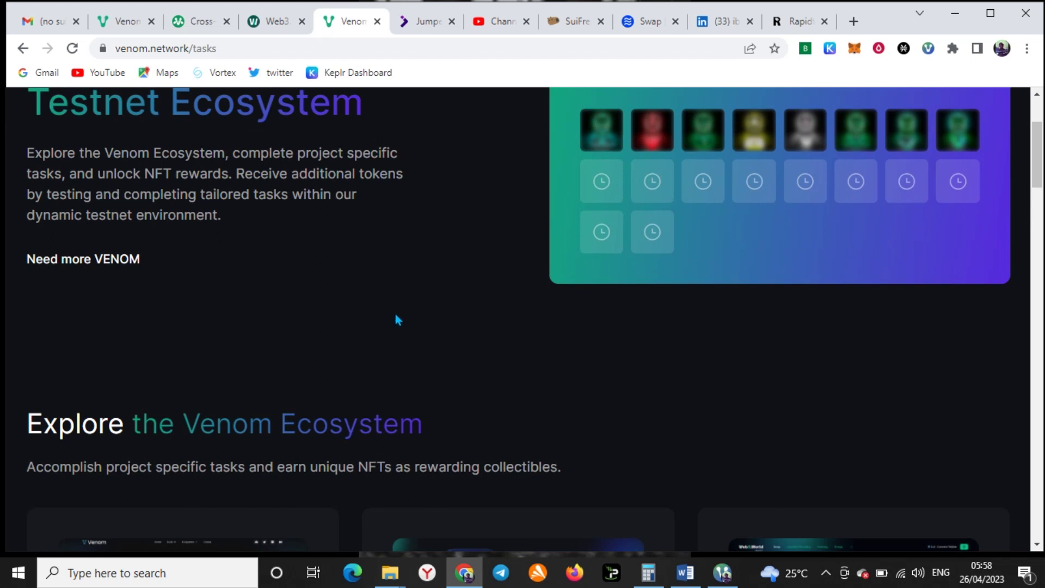
pyautogui.scroll(1, 397, 321)
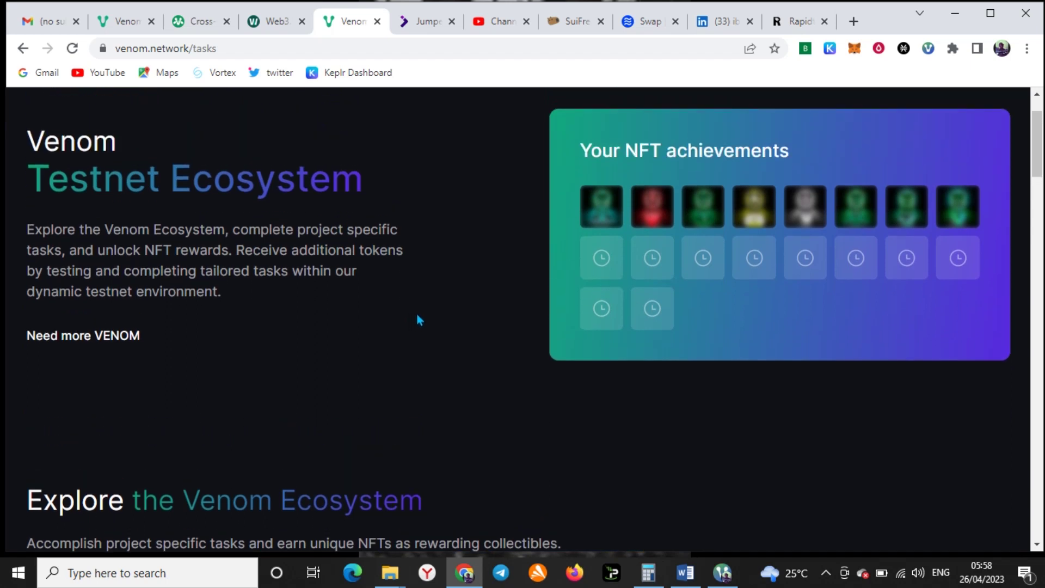
pyautogui.scroll(1, 417, 318)
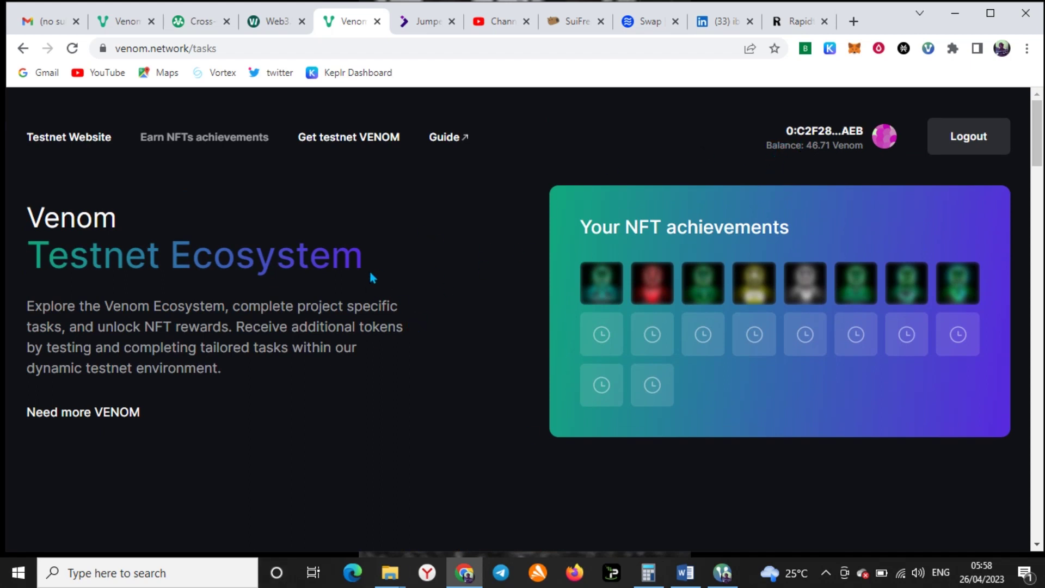
pyautogui.click(126, 22)
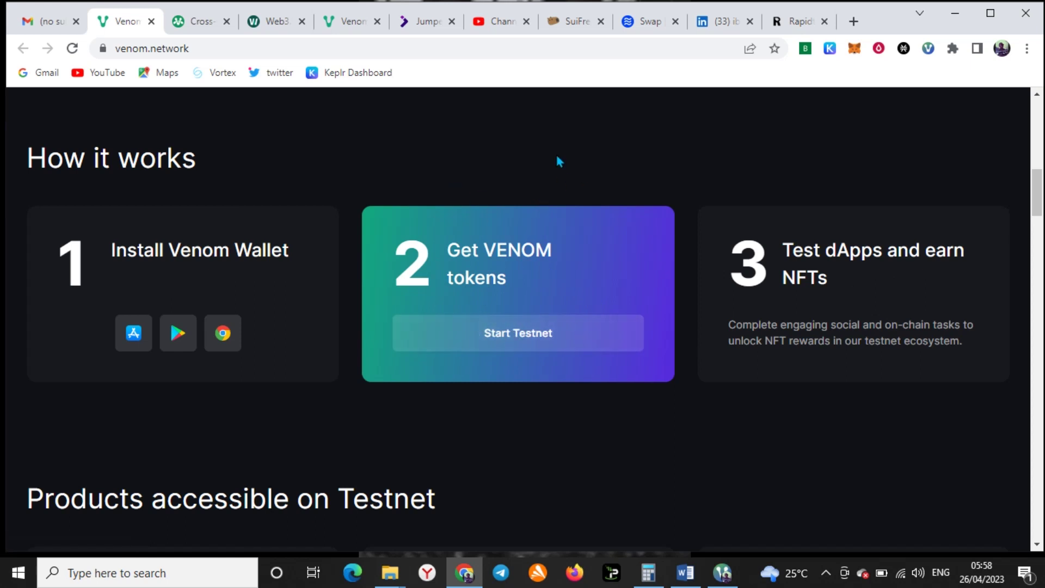
pyautogui.click(349, 21)
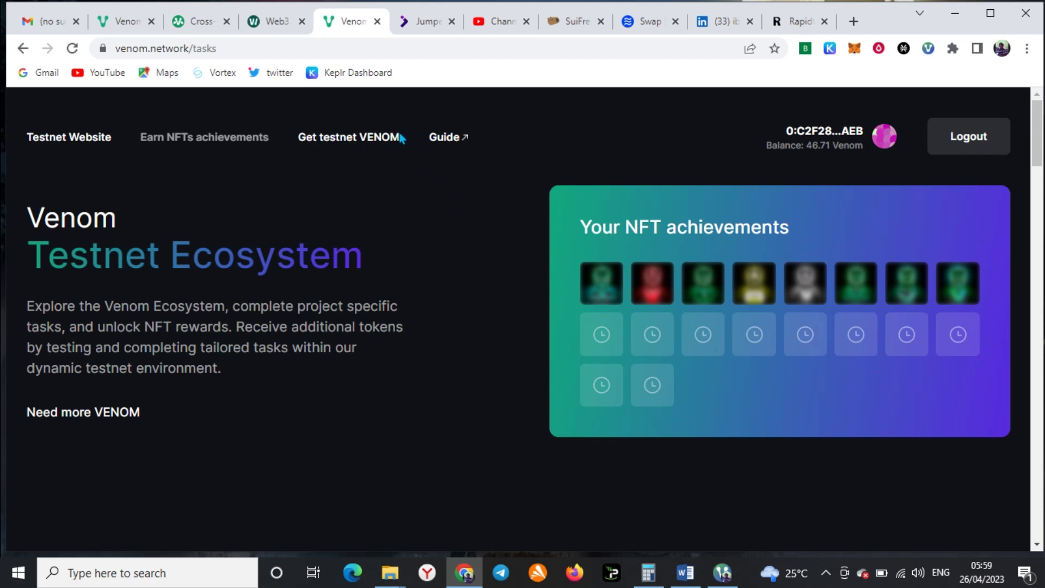
# Step: Go to Web3.World's Open Liquidity Position page and select STVENOM as the right token
pyautogui.click(281, 27)
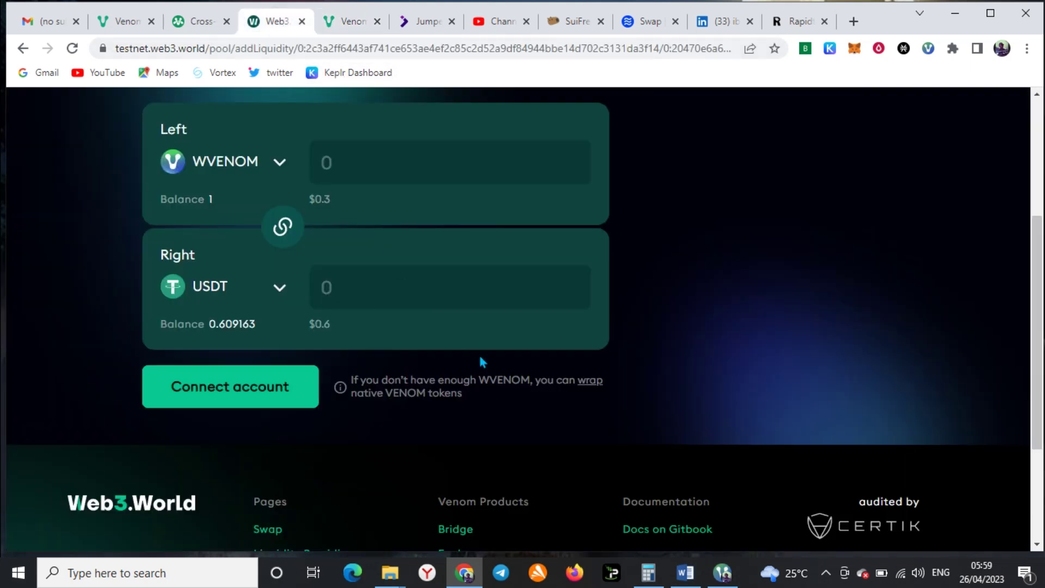
pyautogui.scroll(3, 482, 361)
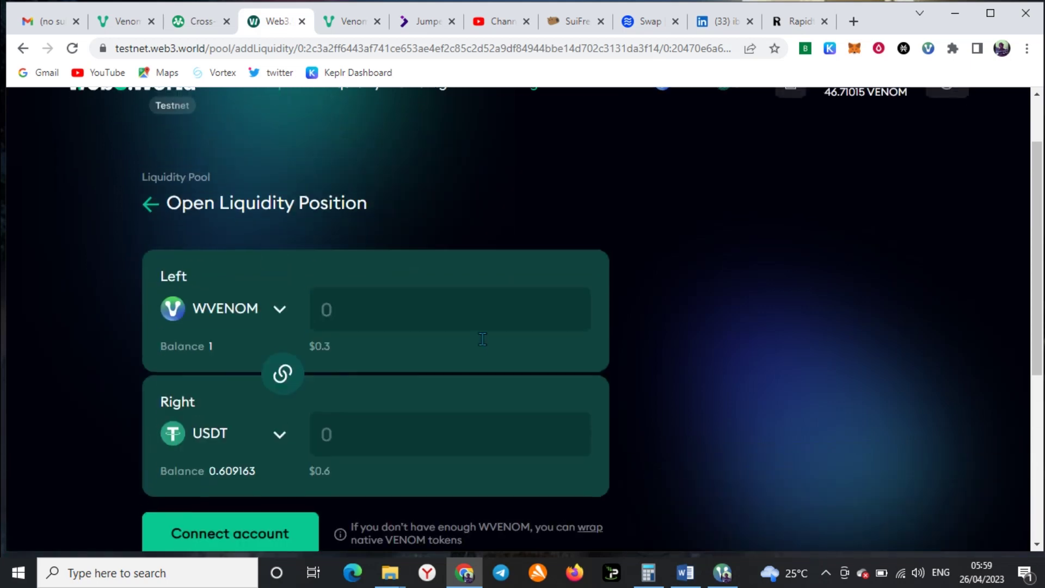
pyautogui.click(280, 441)
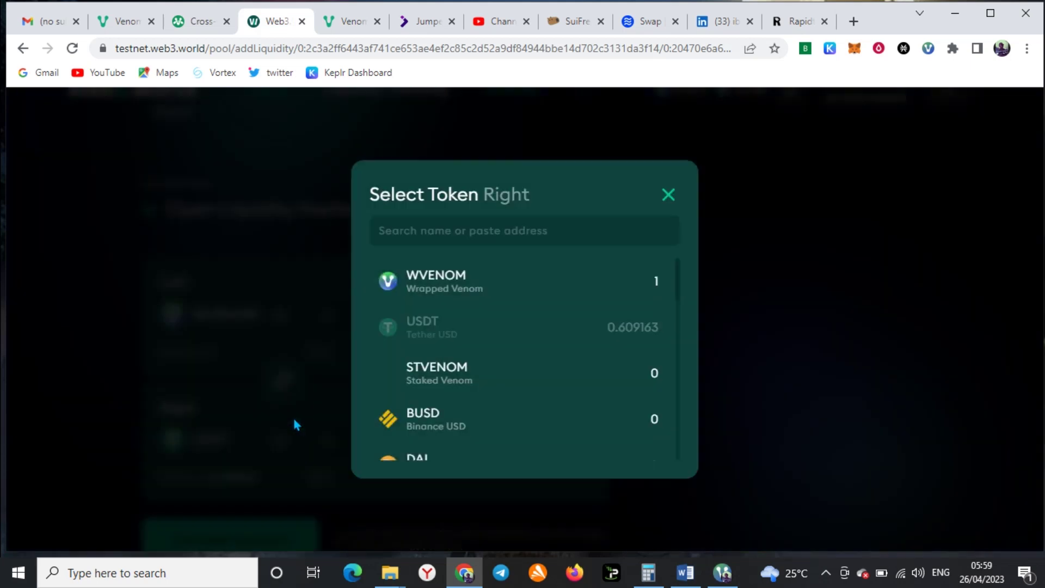
pyautogui.click(448, 373)
pyautogui.scroll(-1, 405, 388)
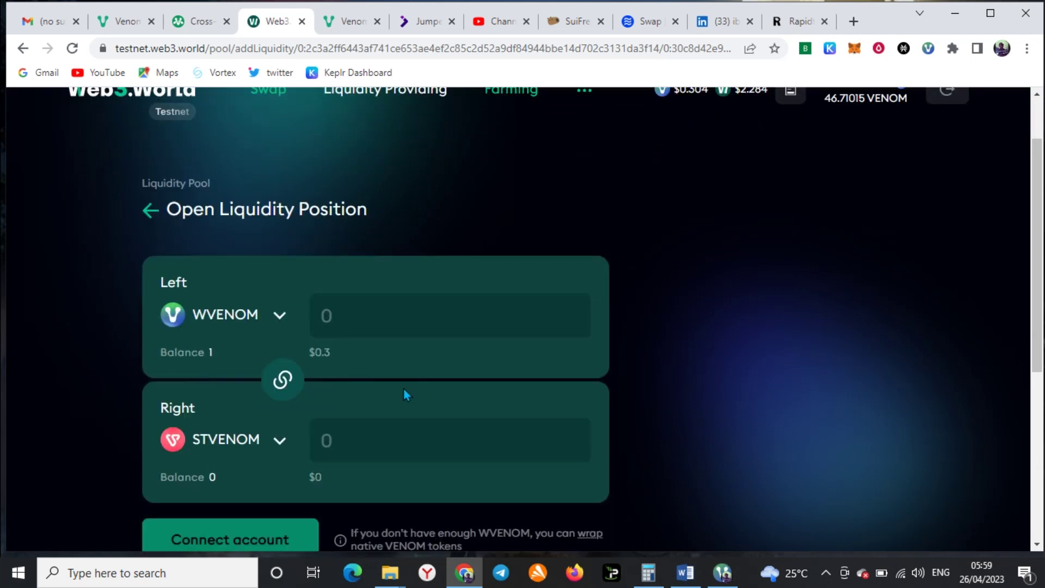
# Step: Browse the full list of available left tokens for the liquidity position and close it without choosing one
pyautogui.click(281, 321)
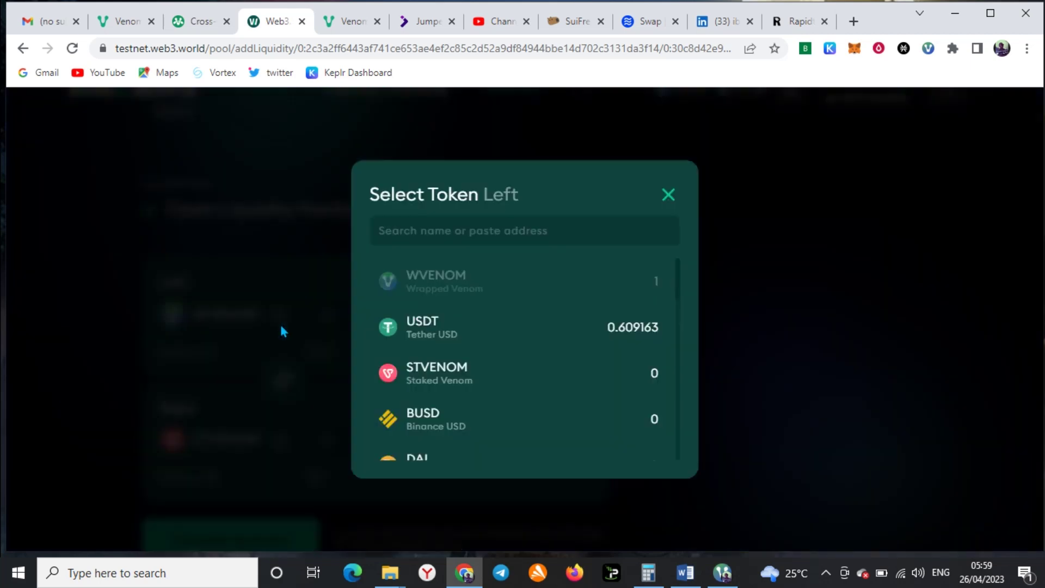
pyautogui.scroll(-2, 454, 336)
pyautogui.scroll(2, 455, 336)
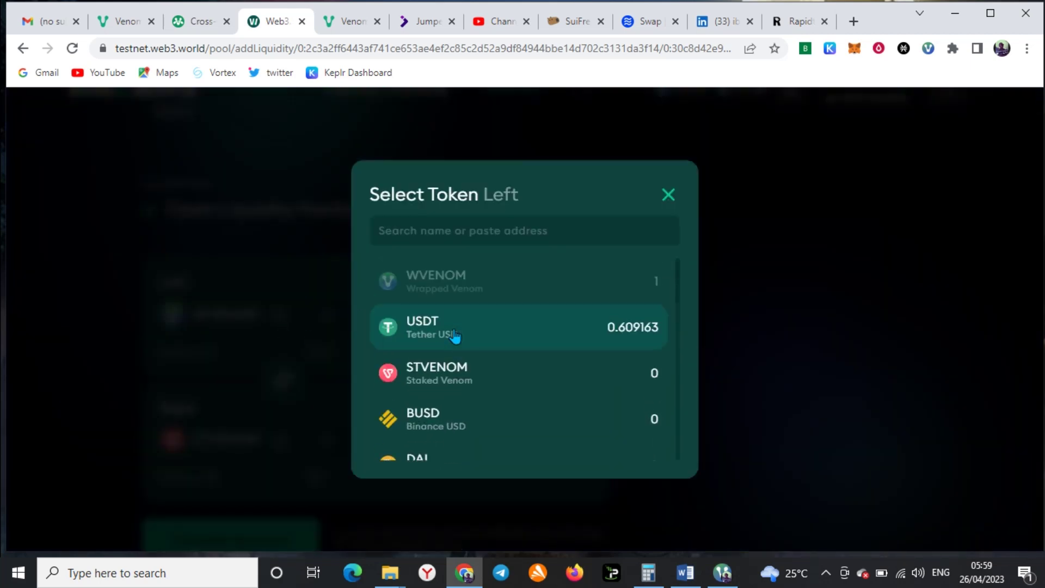
pyautogui.scroll(-10, 456, 337)
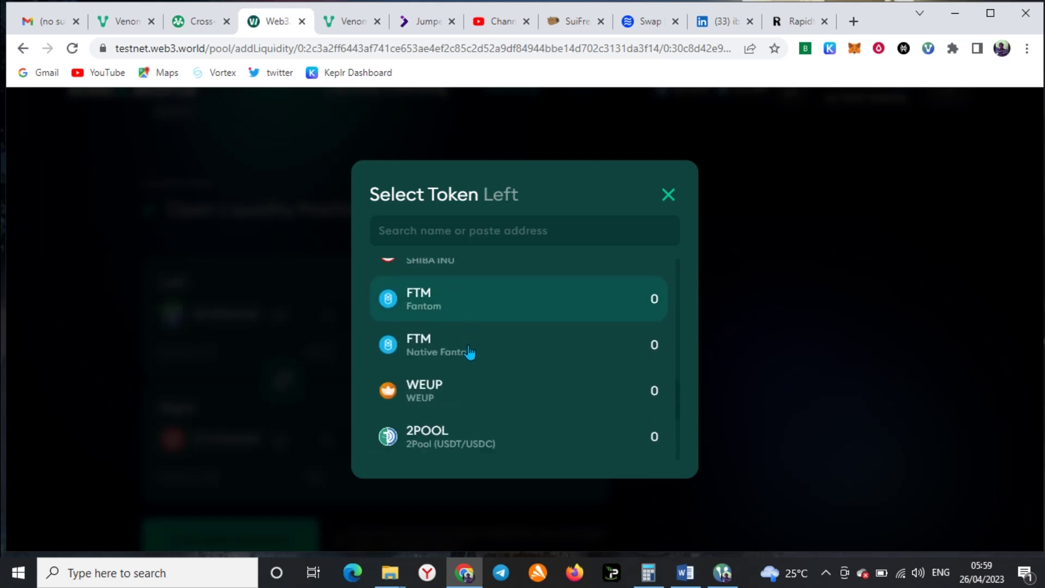
pyautogui.scroll(-3, 475, 345)
pyautogui.scroll(12, 473, 346)
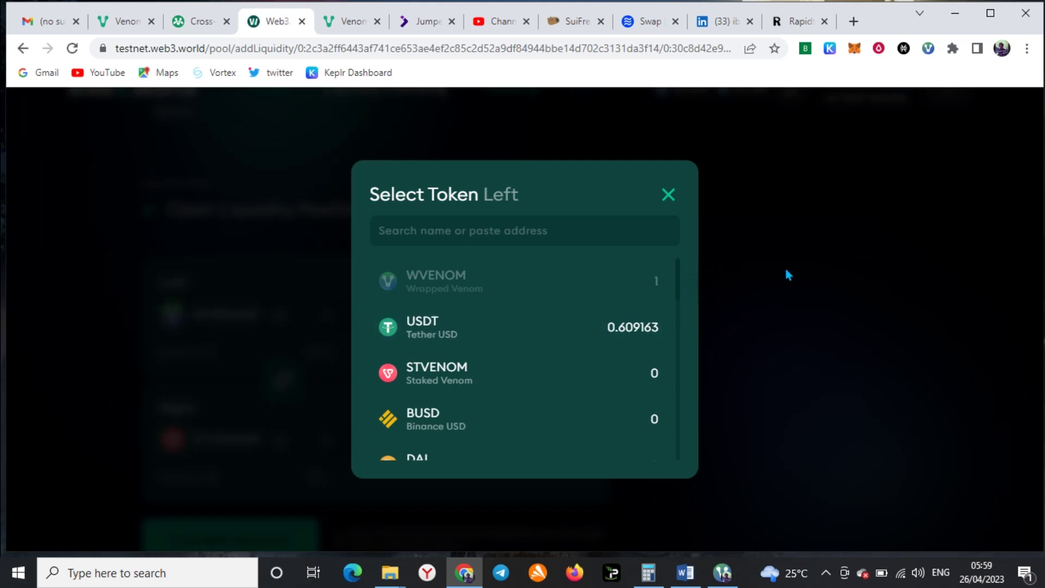
pyautogui.click(668, 196)
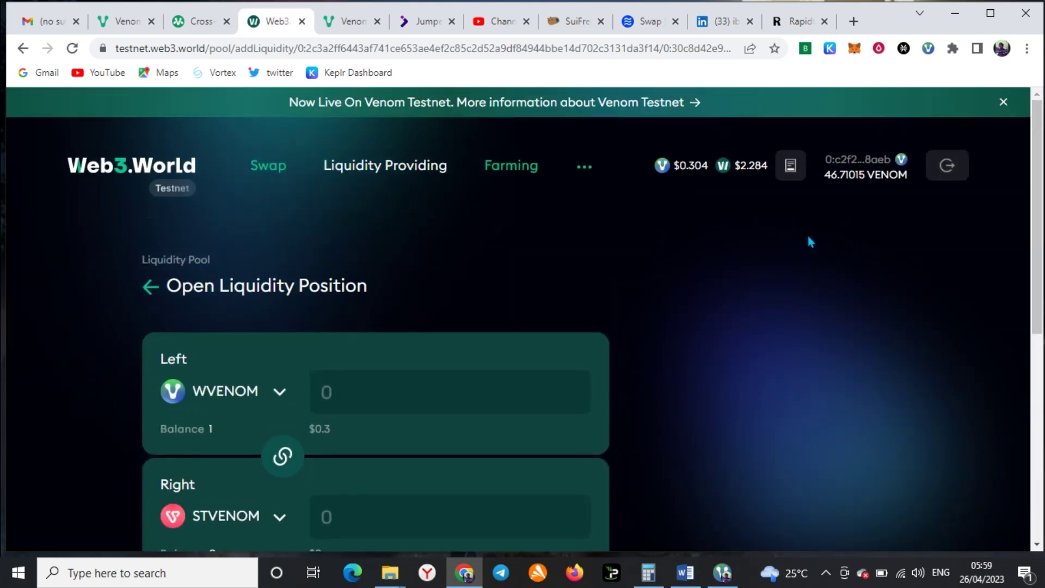
# Step: Search the left token list for "ven" and close it without changing the selection
pyautogui.click(276, 392)
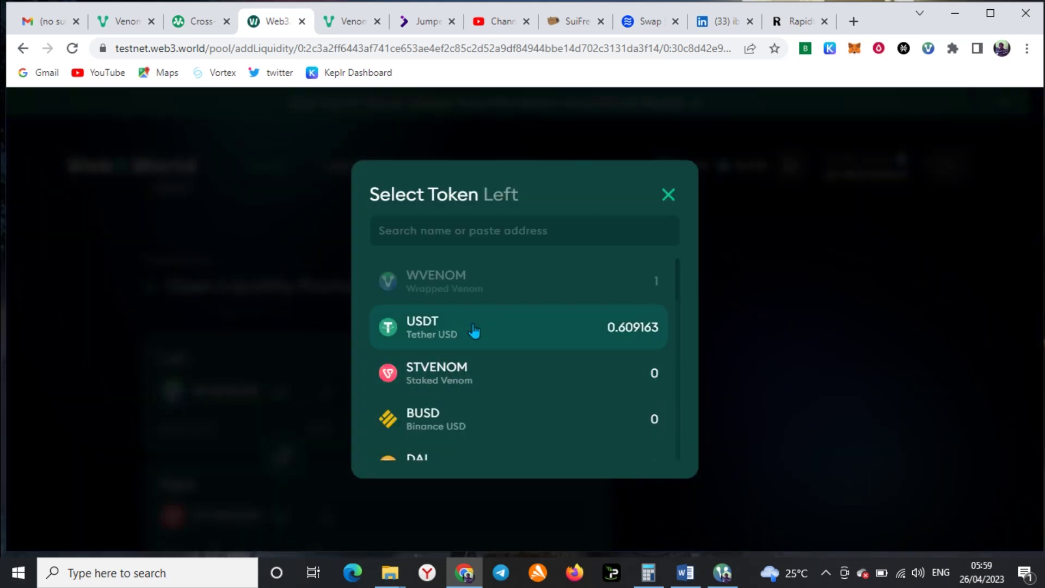
pyautogui.scroll(-3, 475, 335)
pyautogui.scroll(-3, 475, 335)
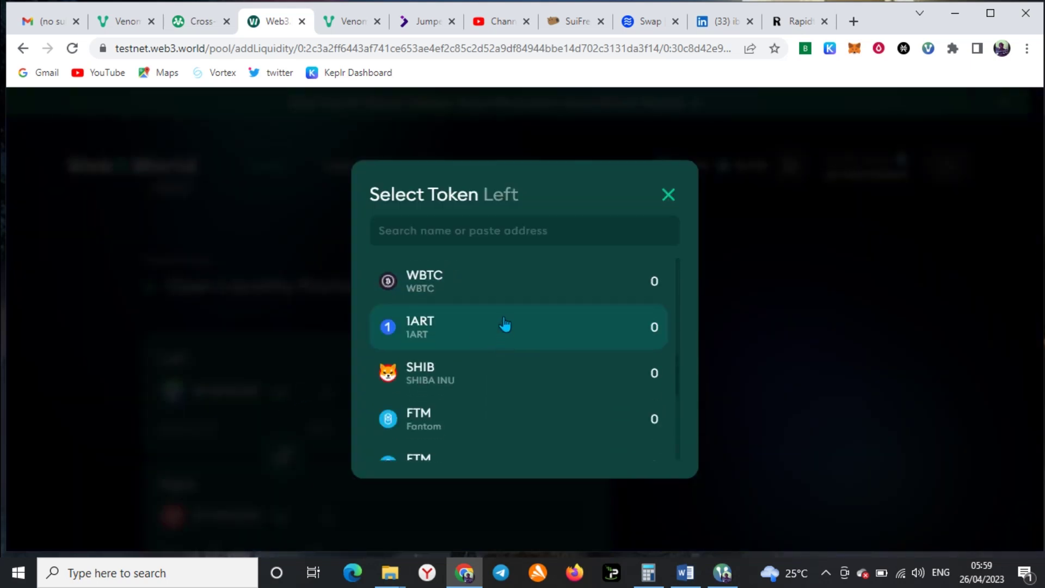
pyautogui.click(484, 237)
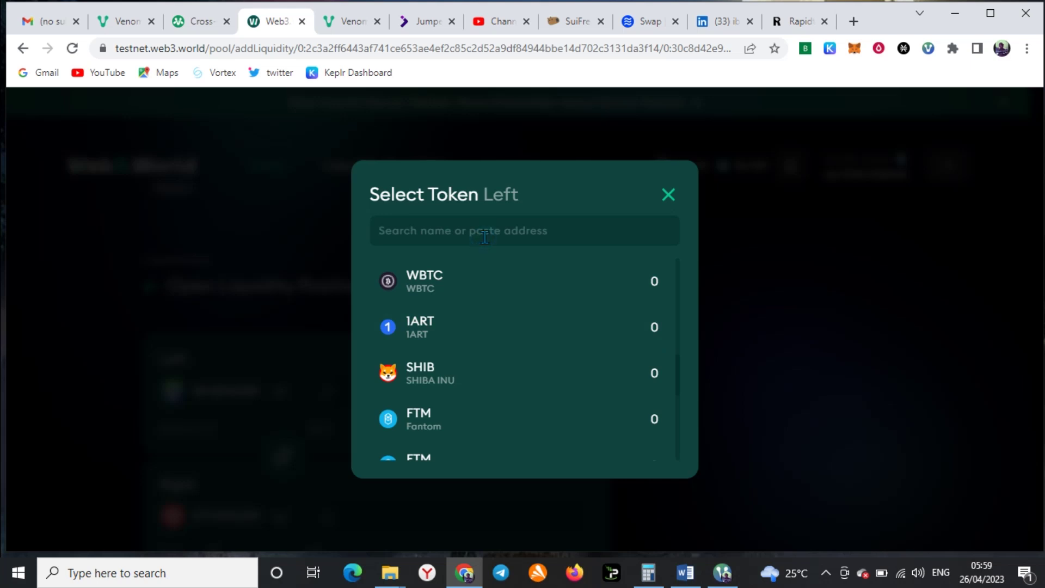
pyautogui.write('v')
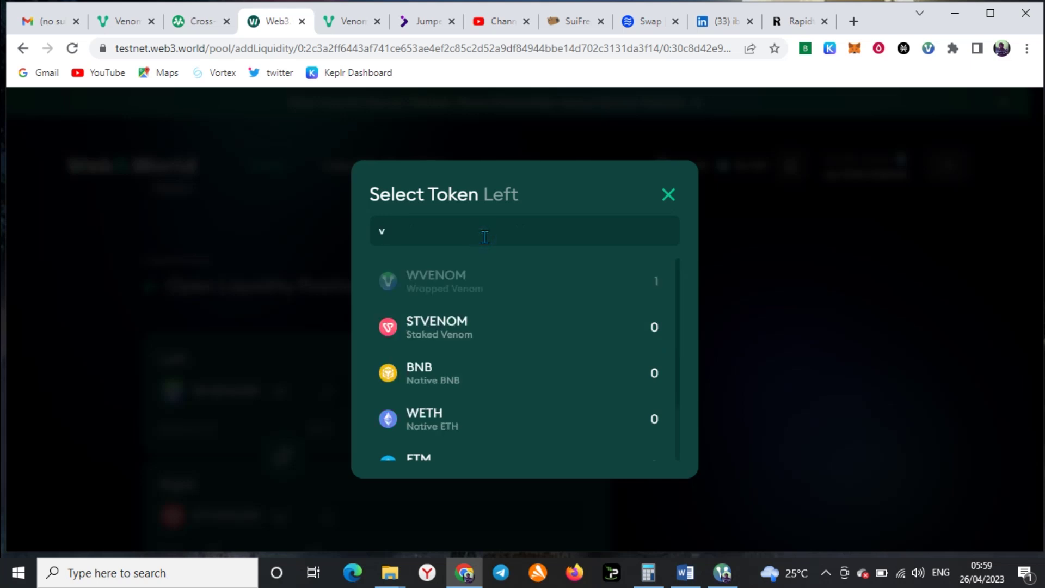
pyautogui.write('en')
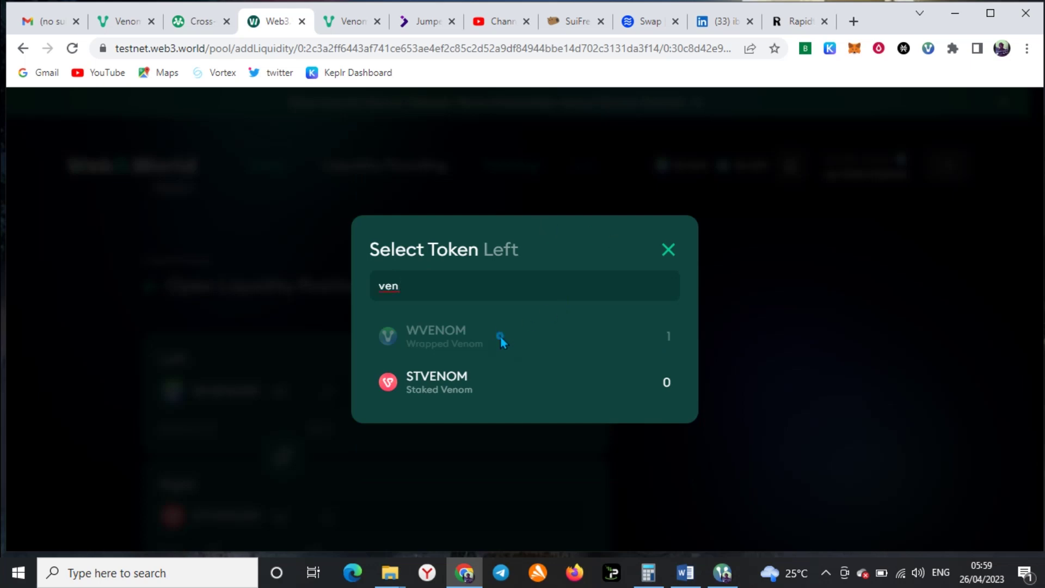
pyautogui.click(668, 250)
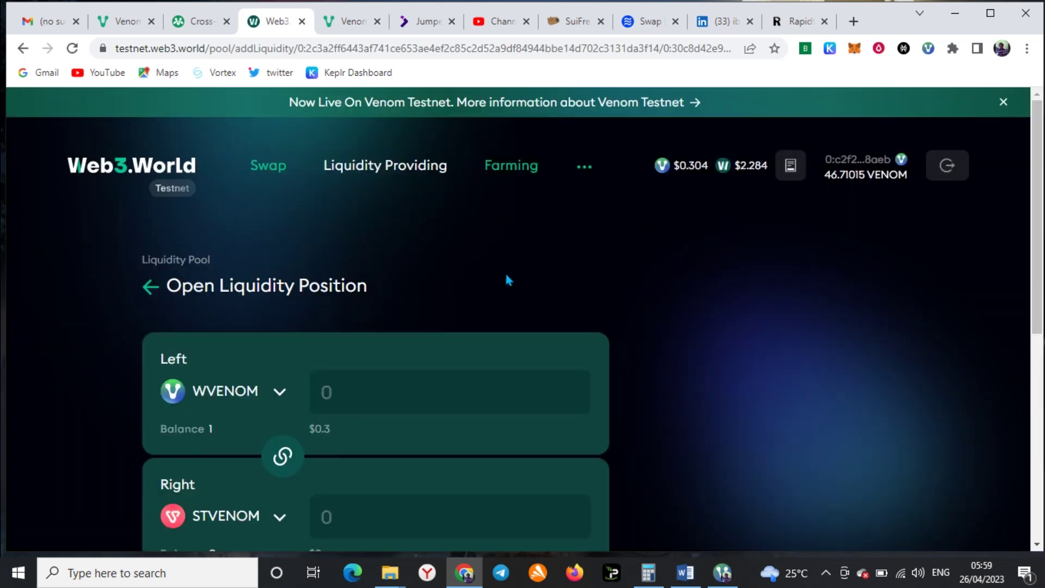
# Step: Open the Swap page and choose STVENOM as the token to receive in exchange for VENOM
pyautogui.scroll(-5, 509, 281)
pyautogui.scroll(6, 395, 278)
pyautogui.click(258, 172)
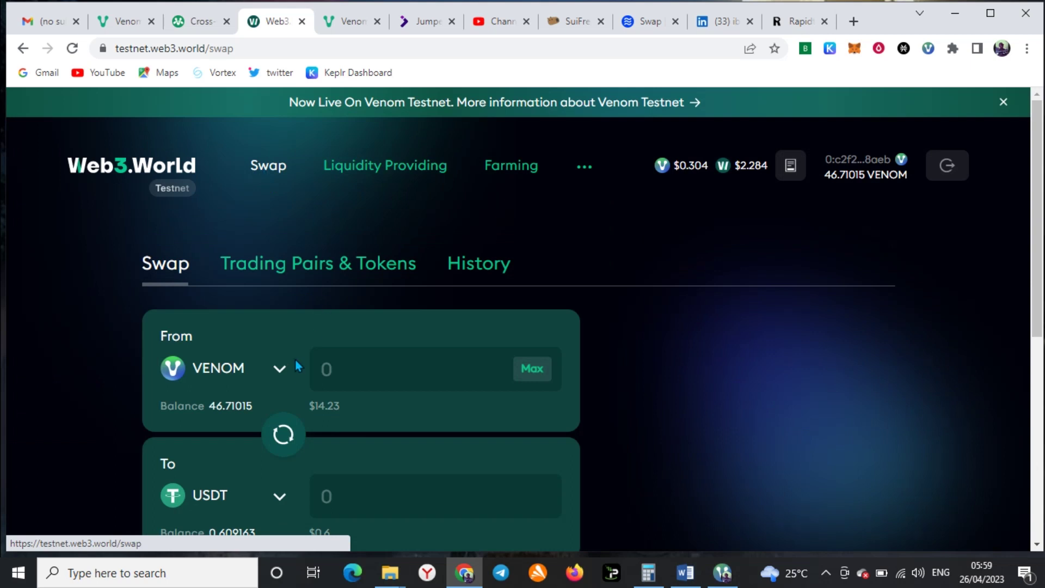
pyautogui.click(374, 379)
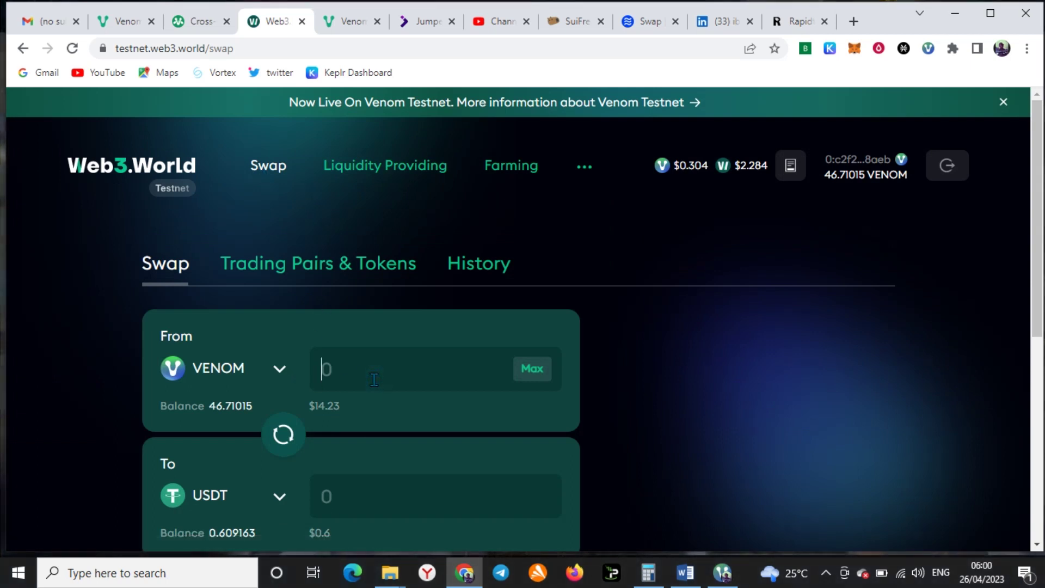
pyautogui.write('1')
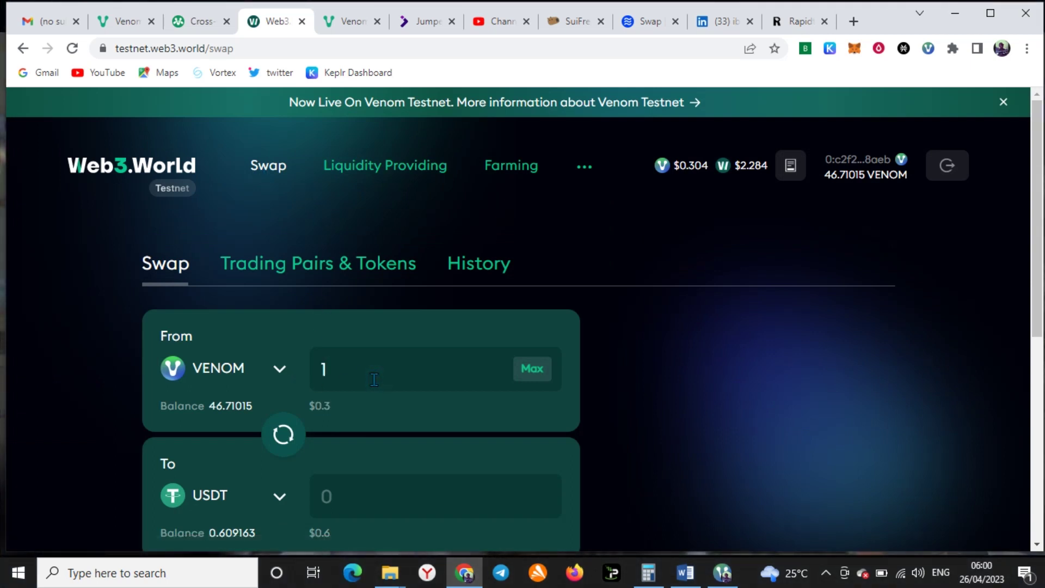
pyautogui.click(279, 497)
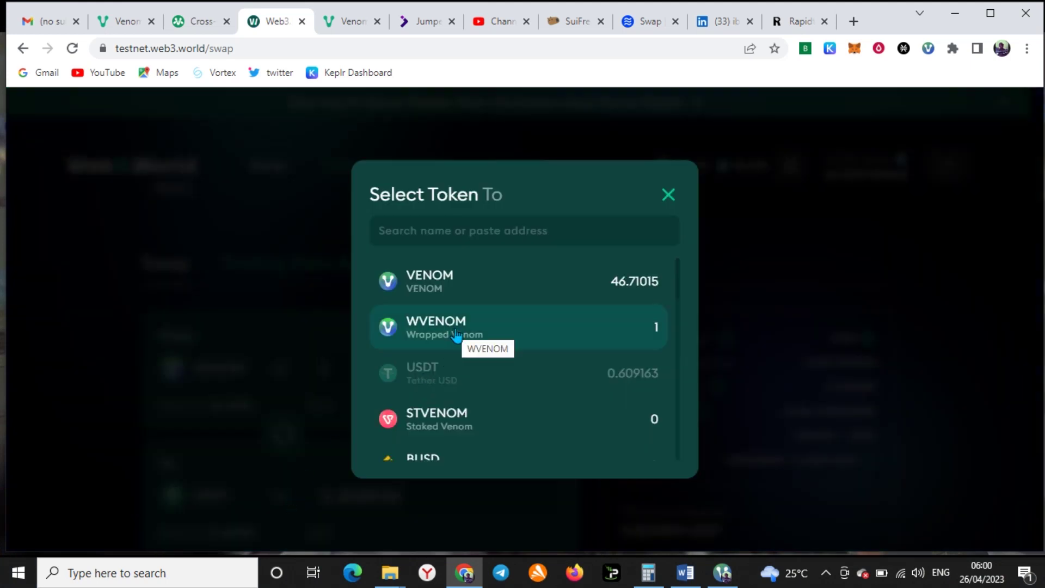
pyautogui.scroll(-1, 455, 349)
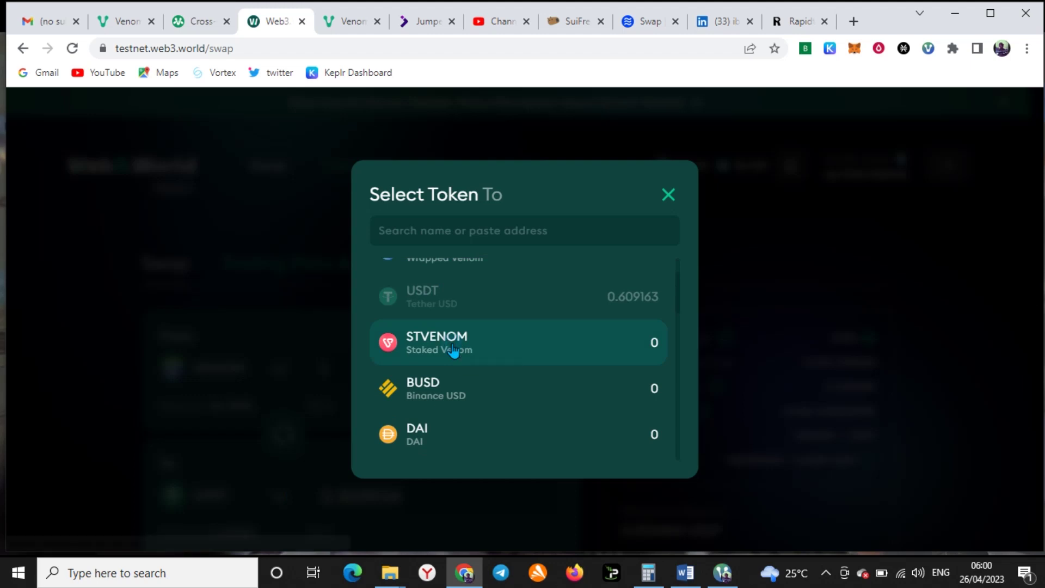
pyautogui.click(455, 348)
# Step: Set the amount of VENOM to swap for STVENOM to 2
pyautogui.scroll(-3, 478, 422)
pyautogui.click(377, 224)
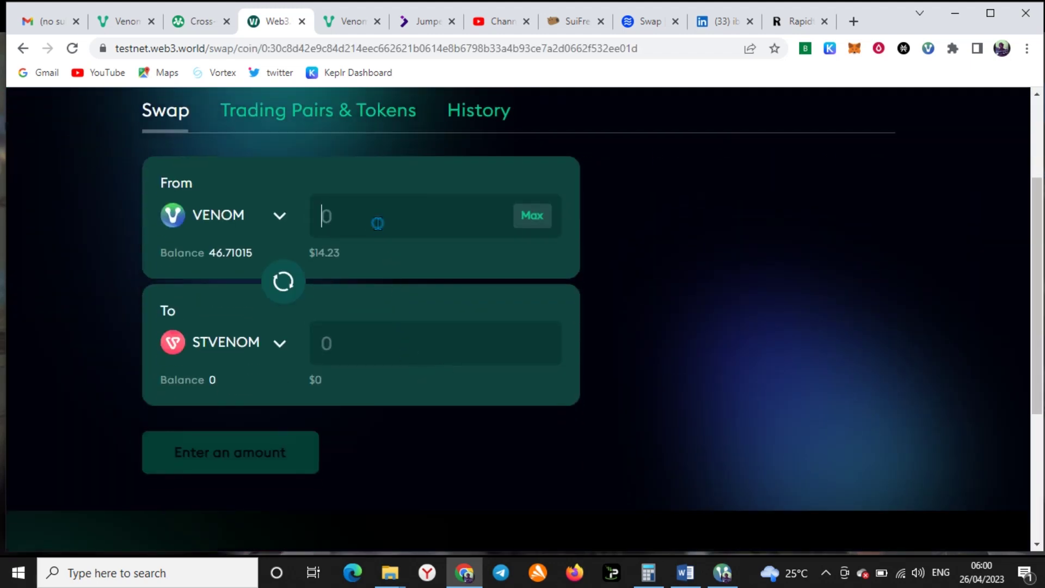
pyautogui.write('1')
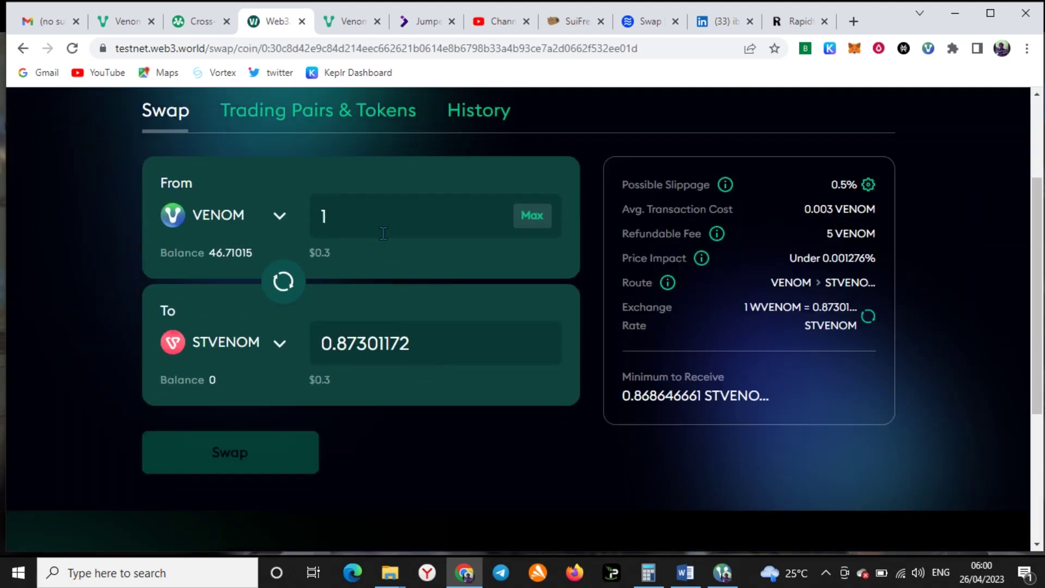
pyautogui.click(220, 449)
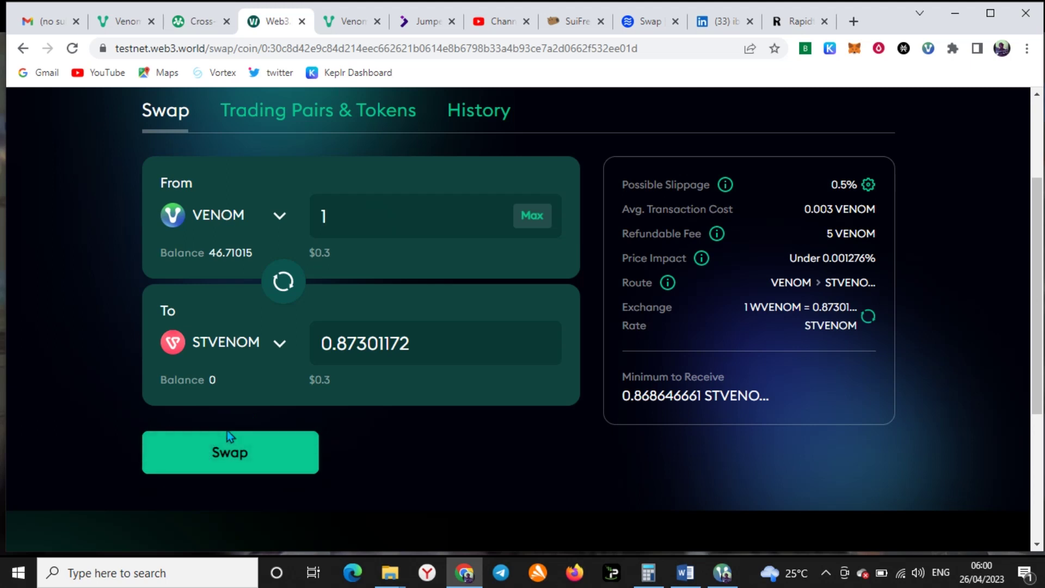
pyautogui.write('2')
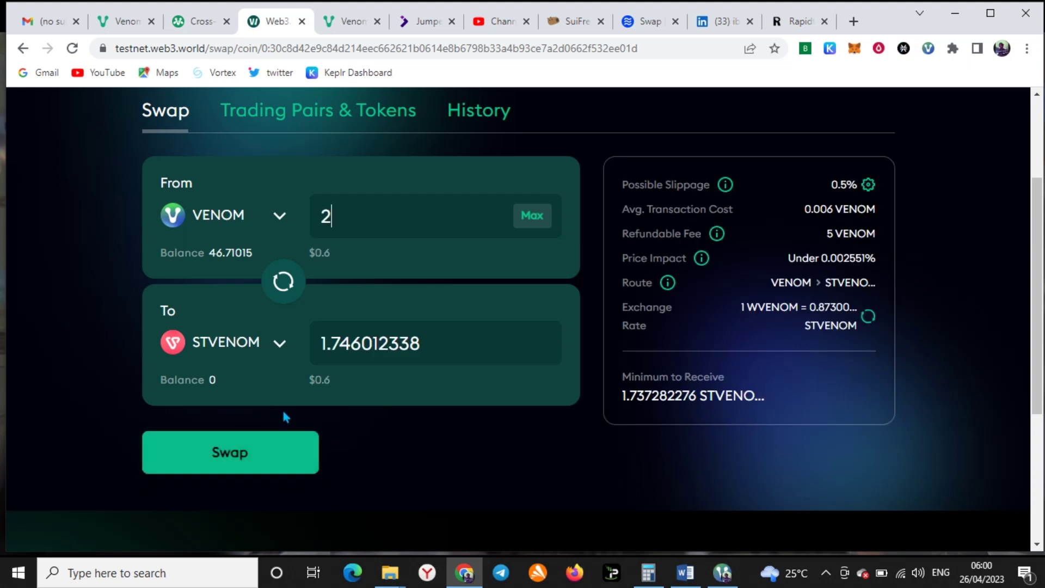
# Step: Submit the 2 VENOM to STVENOM swap and approve it in Venom Wallet with the account password, remembering the password for this session
pyautogui.click(265, 452)
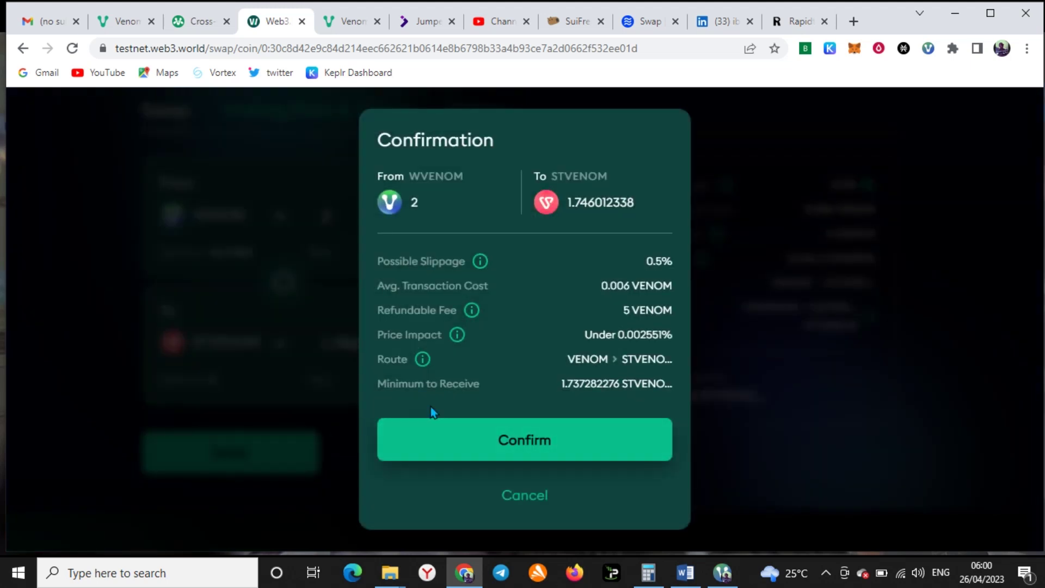
pyautogui.click(495, 453)
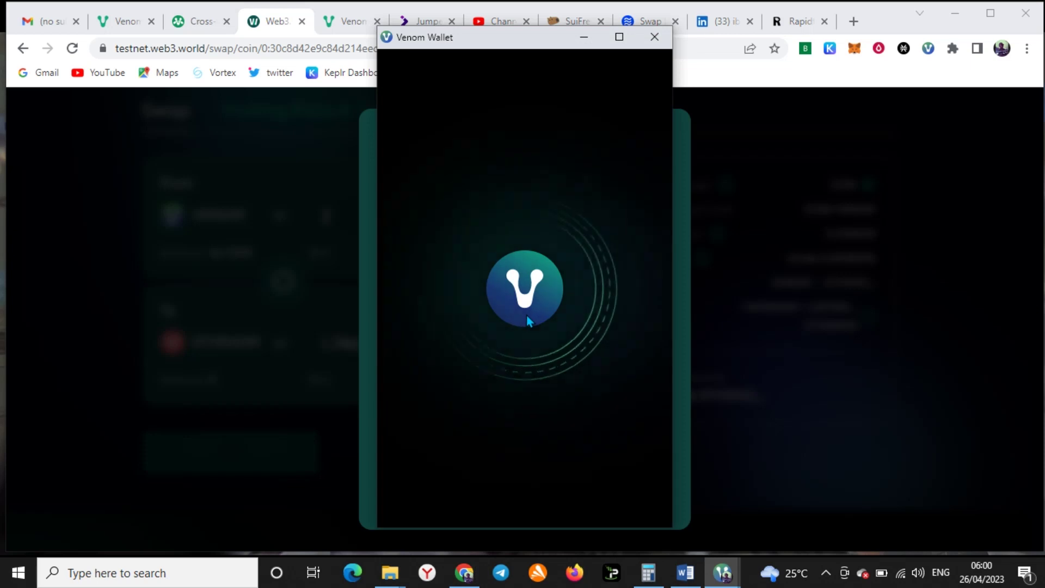
pyautogui.click(529, 356)
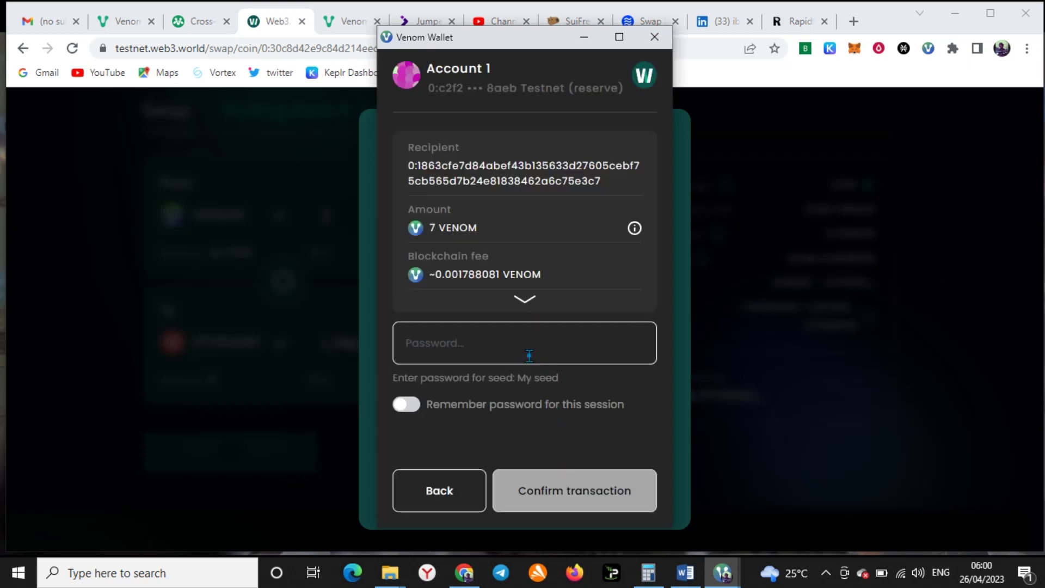
pyautogui.click(409, 407)
pyautogui.click(447, 347)
pyautogui.write('****')
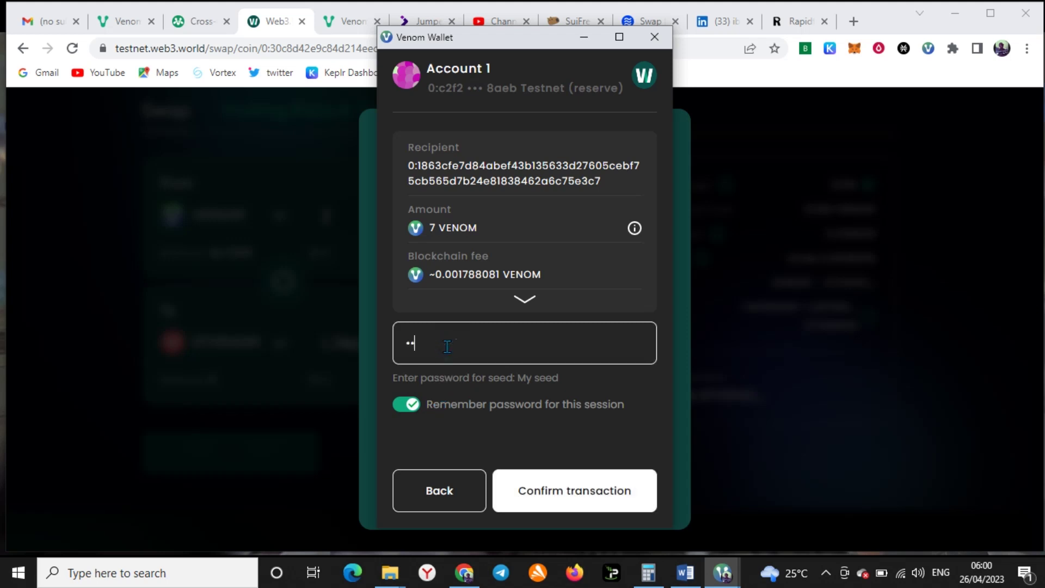
pyautogui.write('*****')
pyautogui.press('Return')
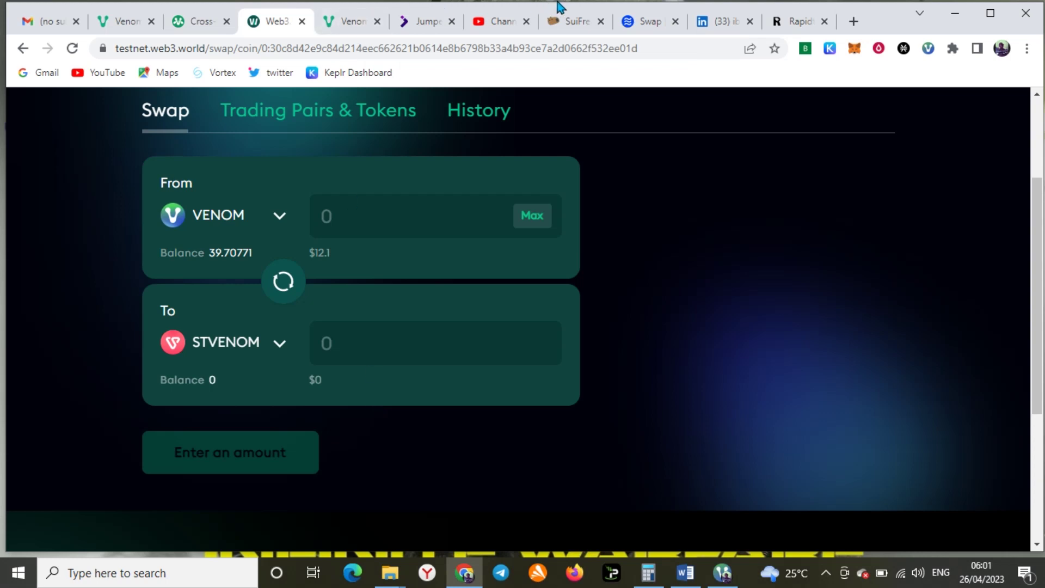
# Step: Choose BNB as the token to receive and set the amount of VENOM to swap to 1
pyautogui.moveTo(557, 3)
pyautogui.scroll(3, 282, 280)
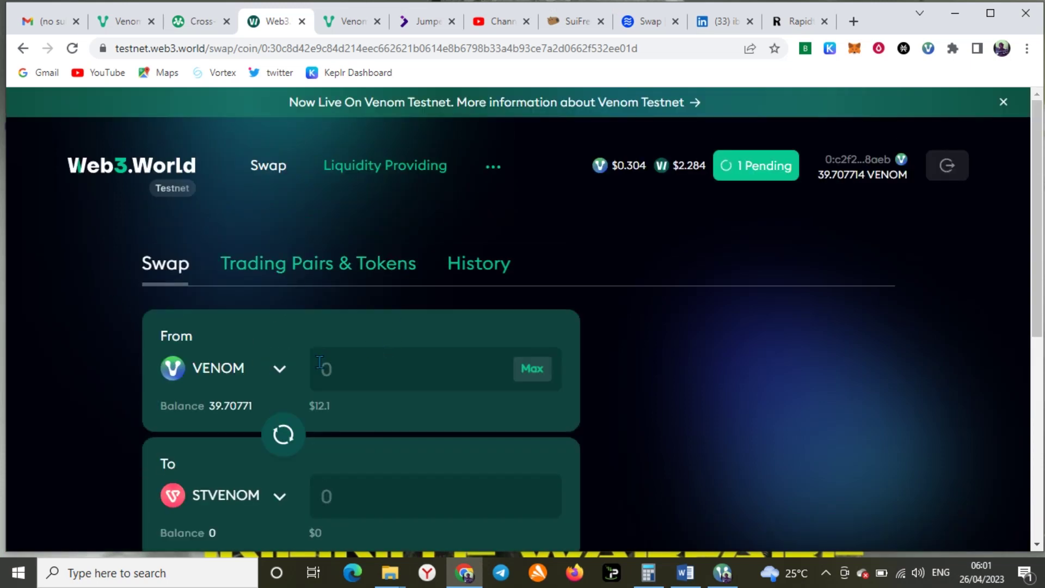
pyautogui.scroll(-3, 292, 303)
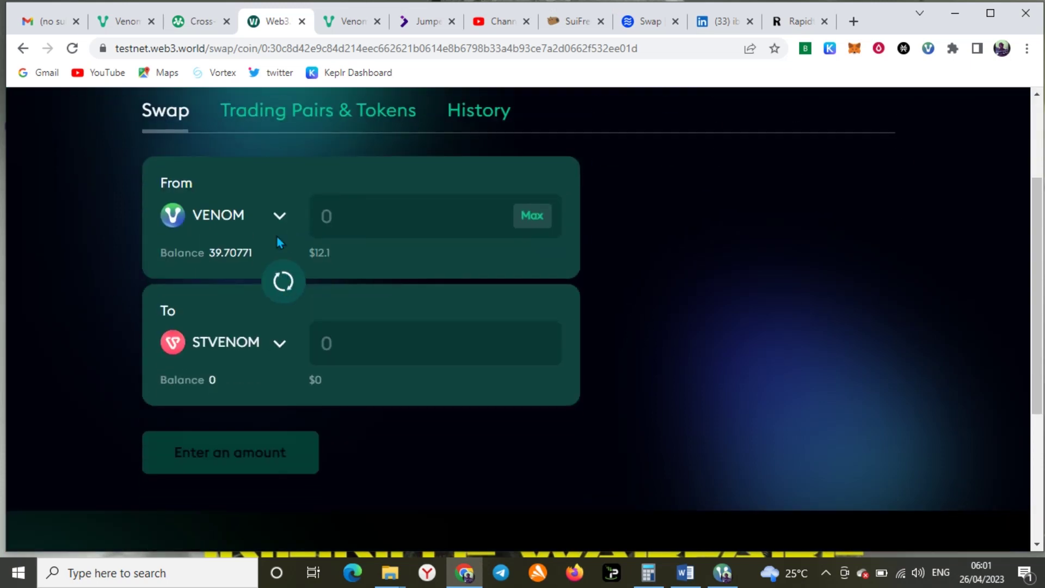
pyautogui.click(280, 344)
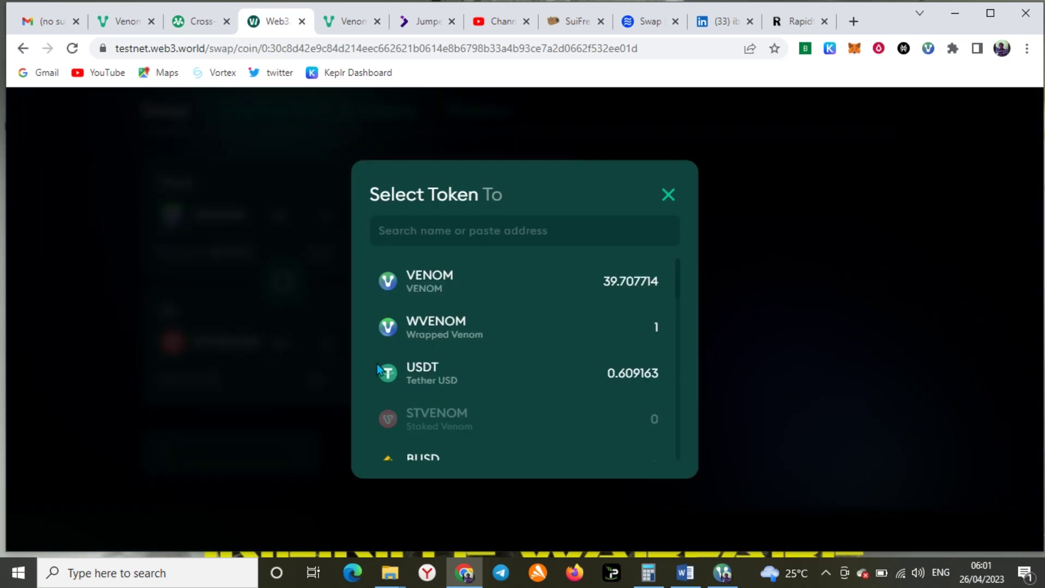
pyautogui.scroll(-5, 436, 370)
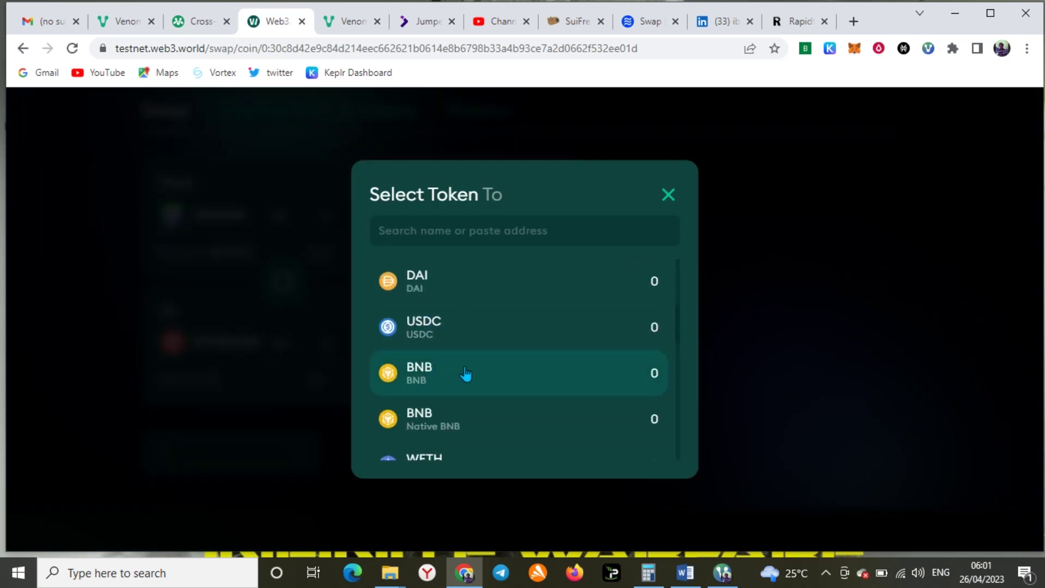
pyautogui.click(466, 373)
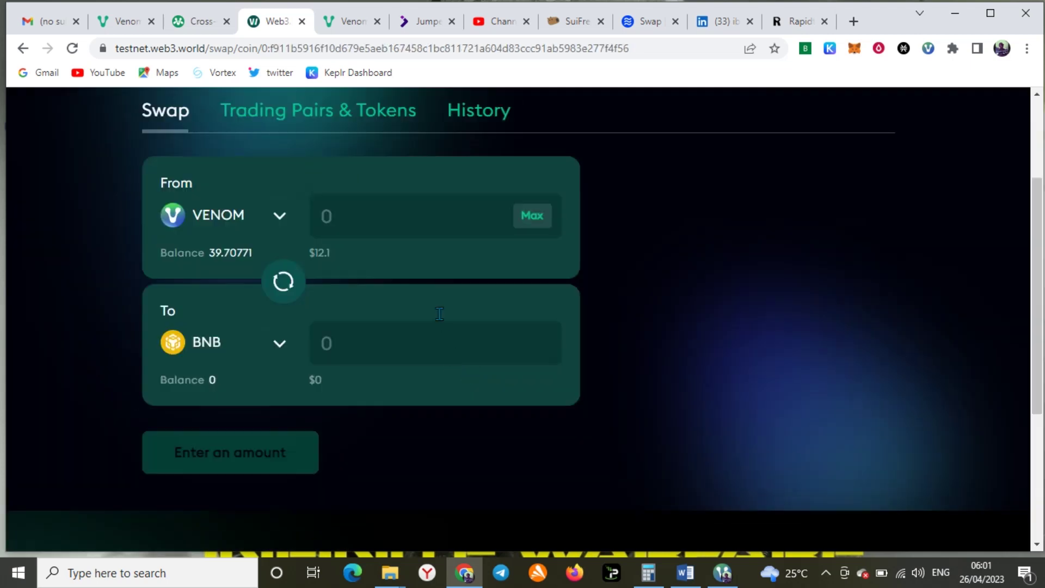
pyautogui.click(400, 216)
pyautogui.write('1')
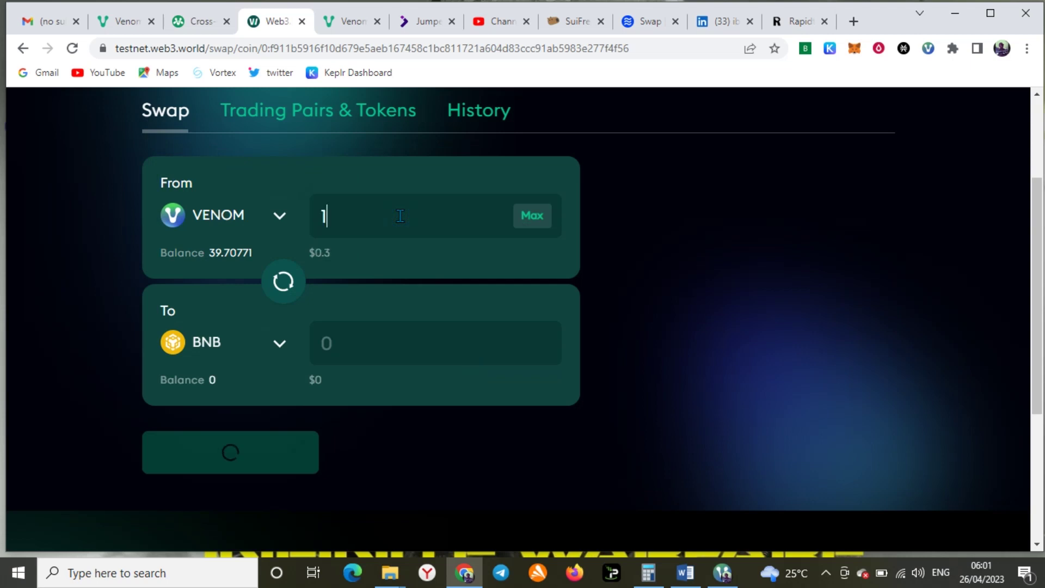
# Step: Submit the 1 VENOM to BNB swap and confirm its transaction in Venom Wallet
pyautogui.click(267, 453)
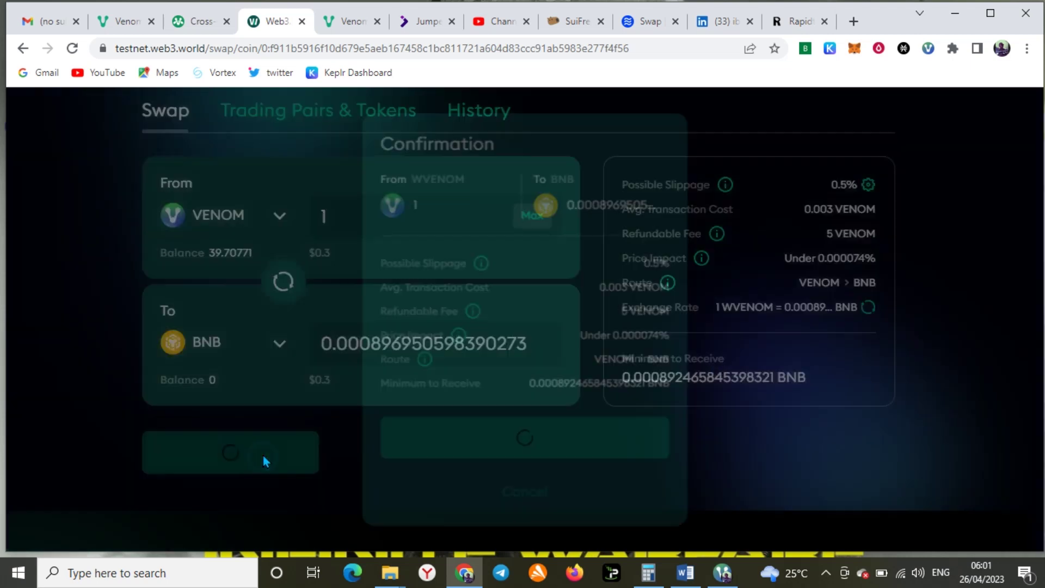
pyautogui.click(447, 430)
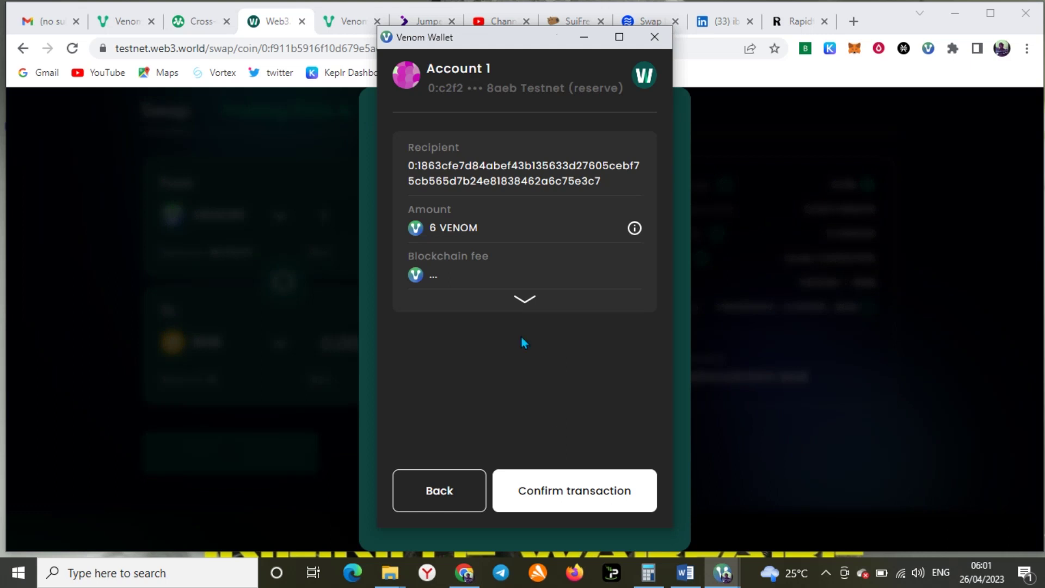
pyautogui.click(585, 485)
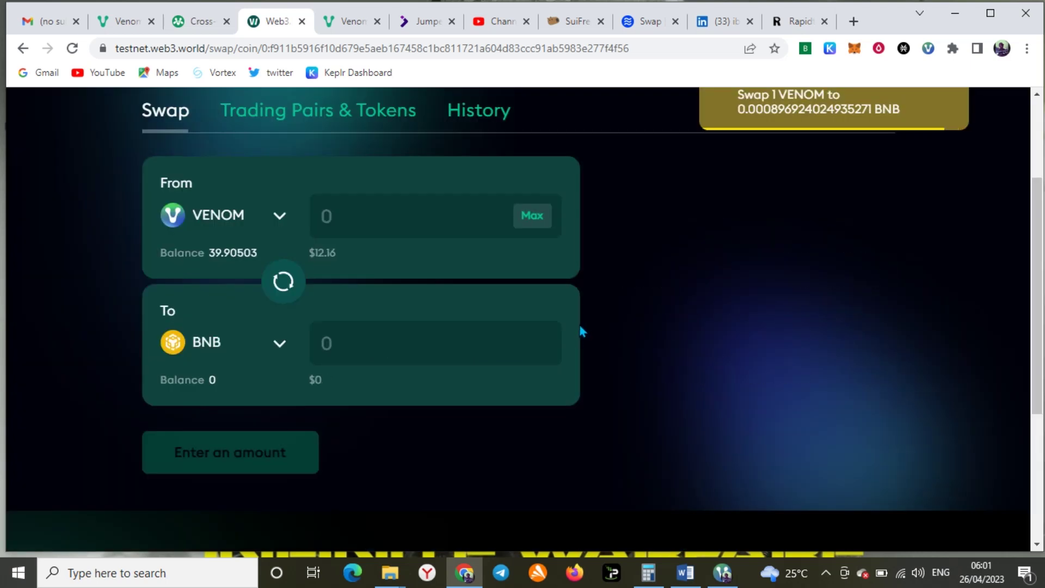
# Step: Go to the Liquidity Providing page and start adding liquidity with a new position
pyautogui.scroll(3, 707, 245)
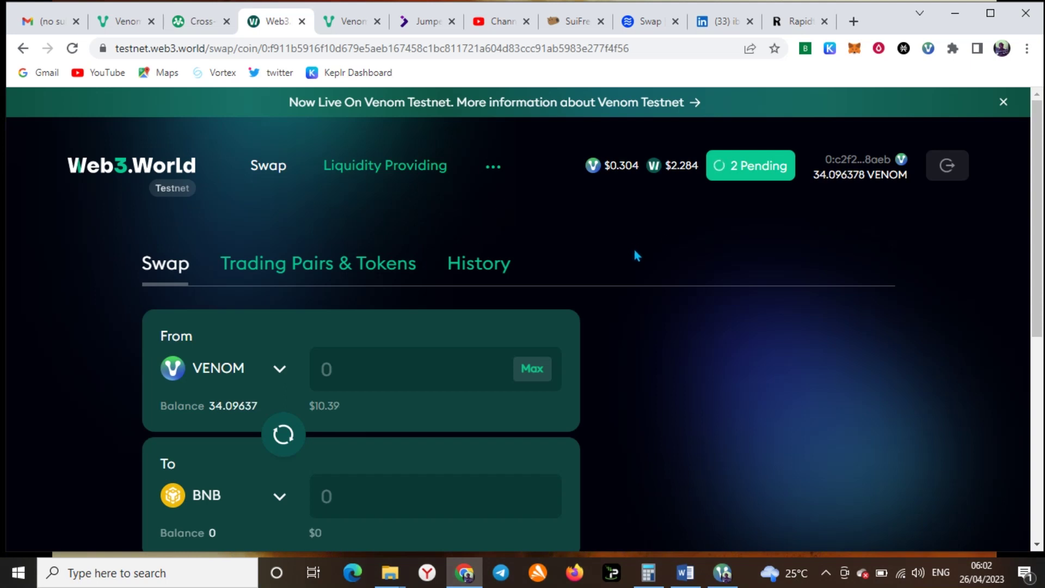
pyautogui.click(373, 174)
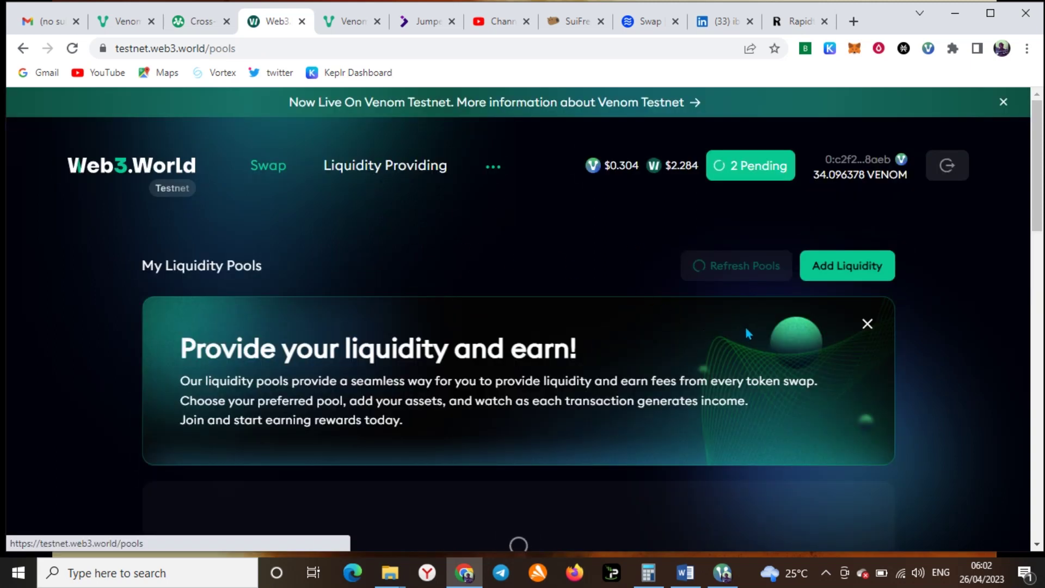
pyautogui.scroll(-5, 558, 308)
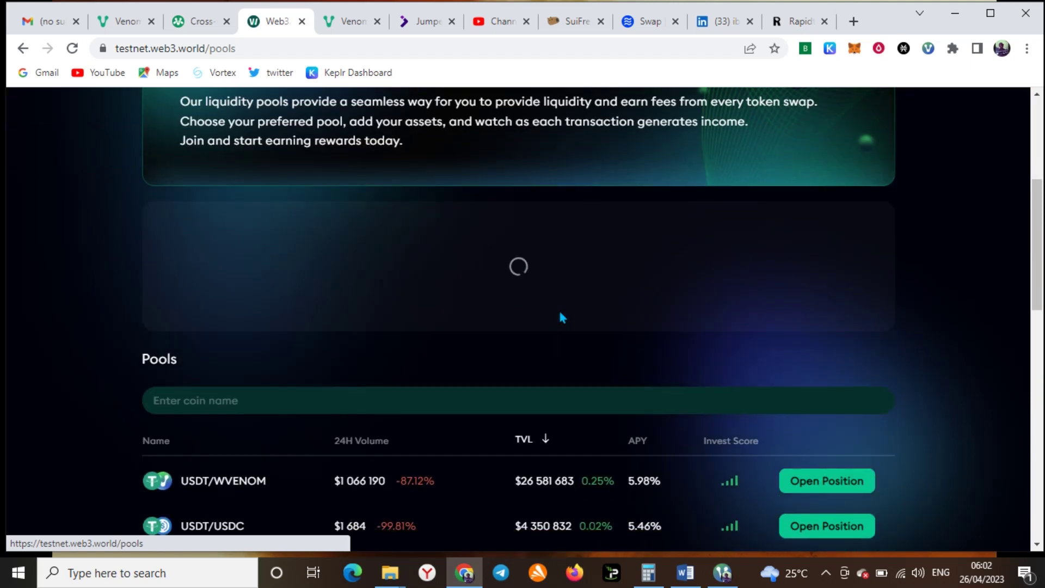
pyautogui.scroll(1, 559, 314)
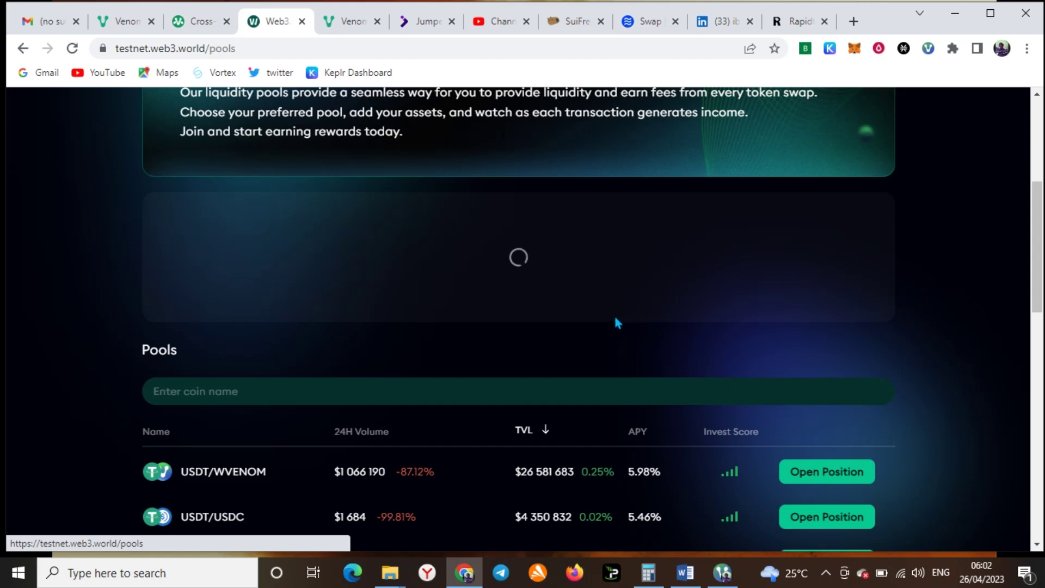
pyautogui.scroll(5, 613, 313)
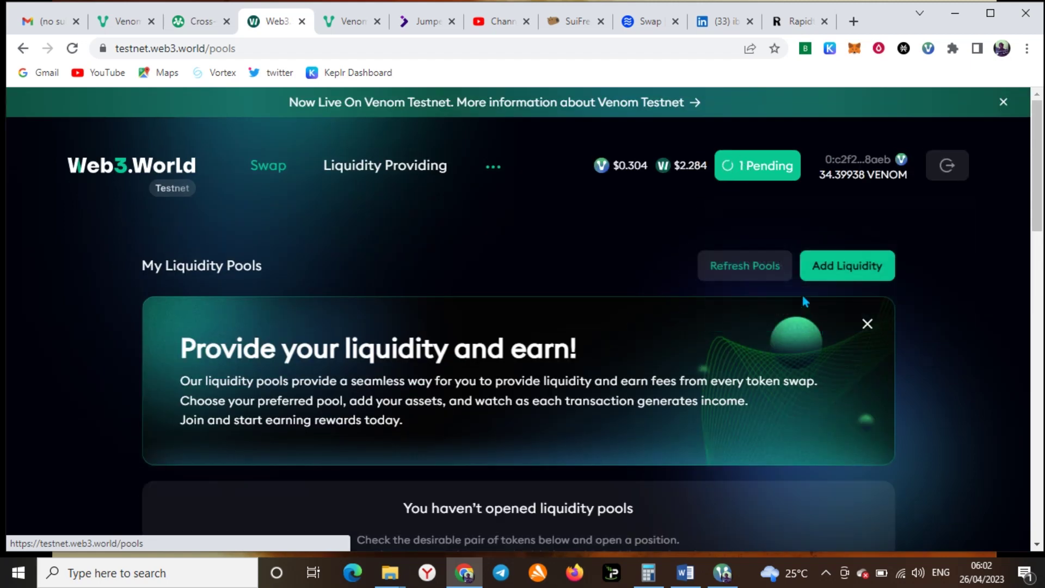
pyautogui.click(843, 270)
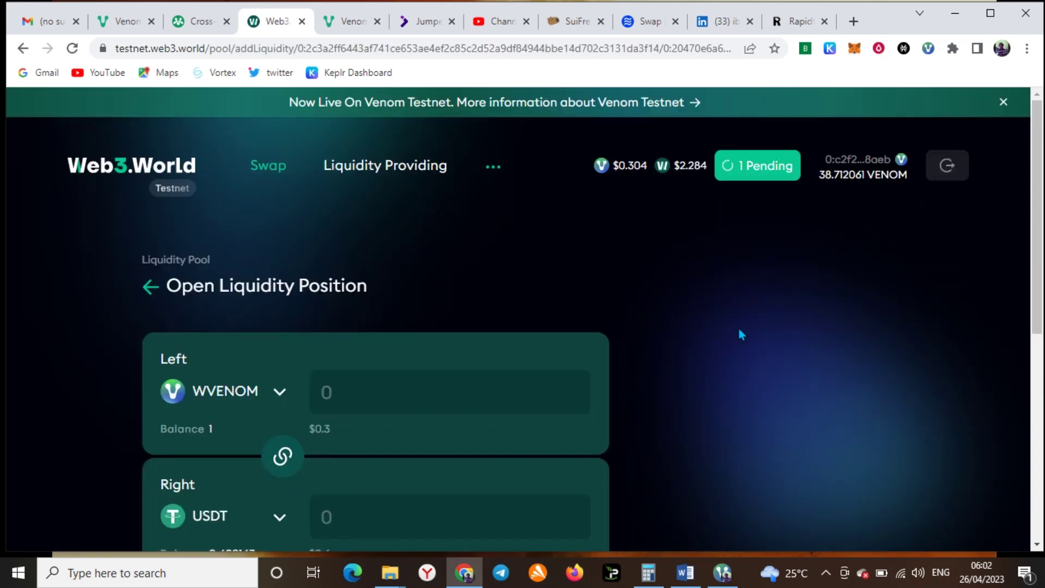
# Step: Connect the DEX account for the WVENOM/USDT liquidity position and approve the transaction in Venom Wallet
pyautogui.scroll(-3, 282, 424)
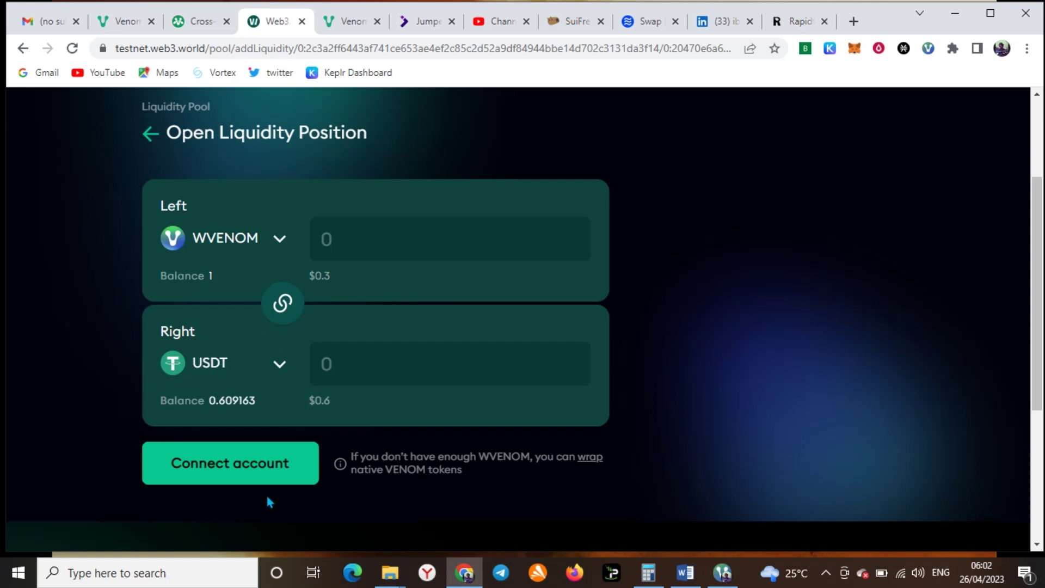
pyautogui.click(237, 460)
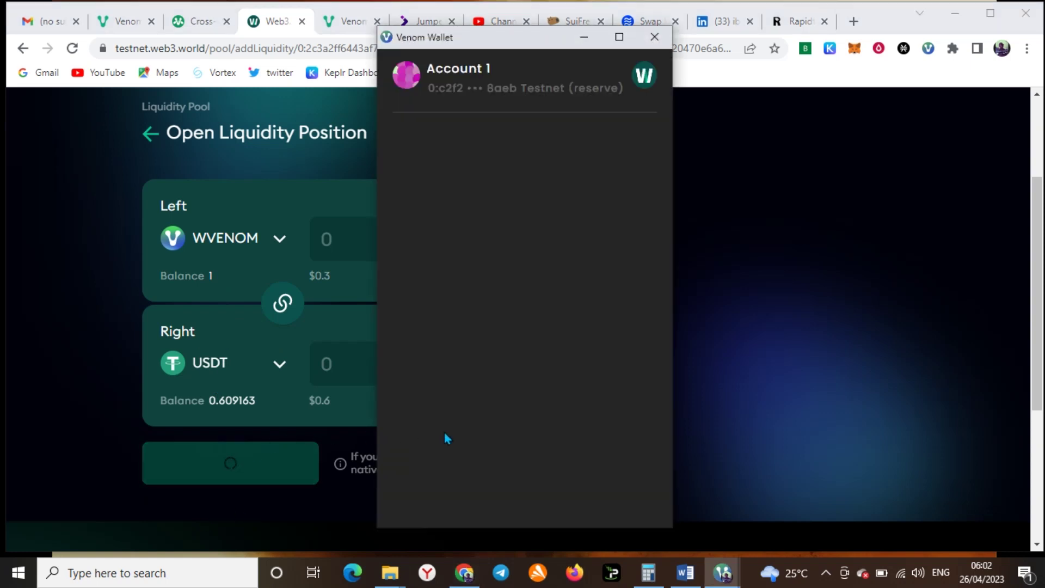
pyautogui.click(555, 496)
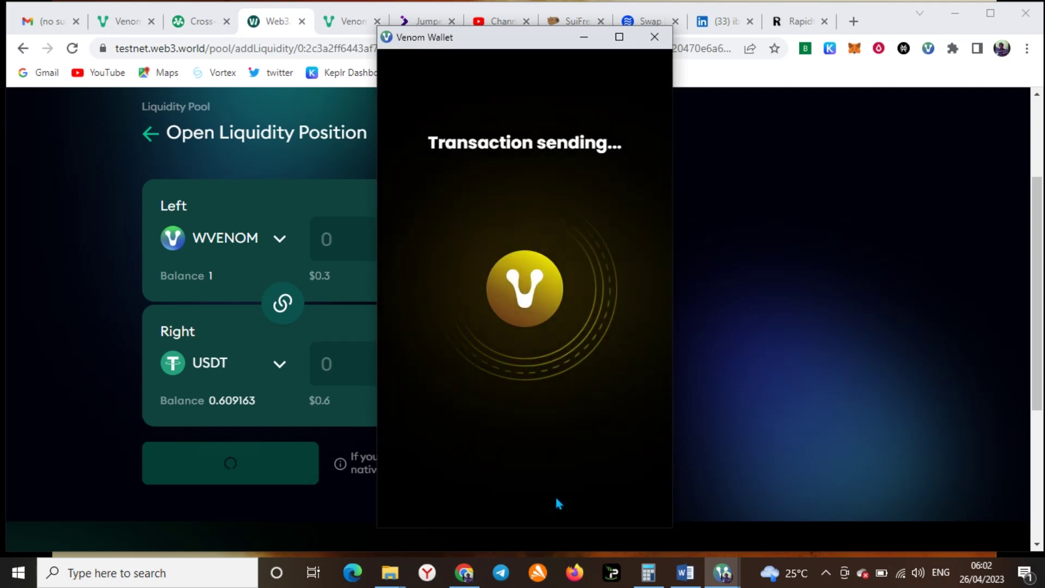
pyautogui.scroll(-1, 107, 383)
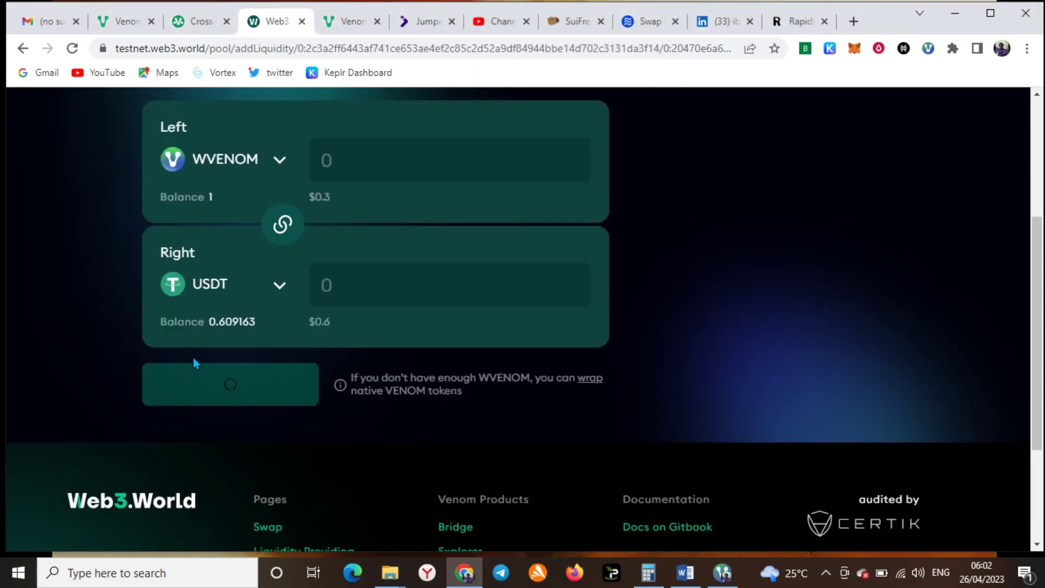
pyautogui.scroll(2, 194, 357)
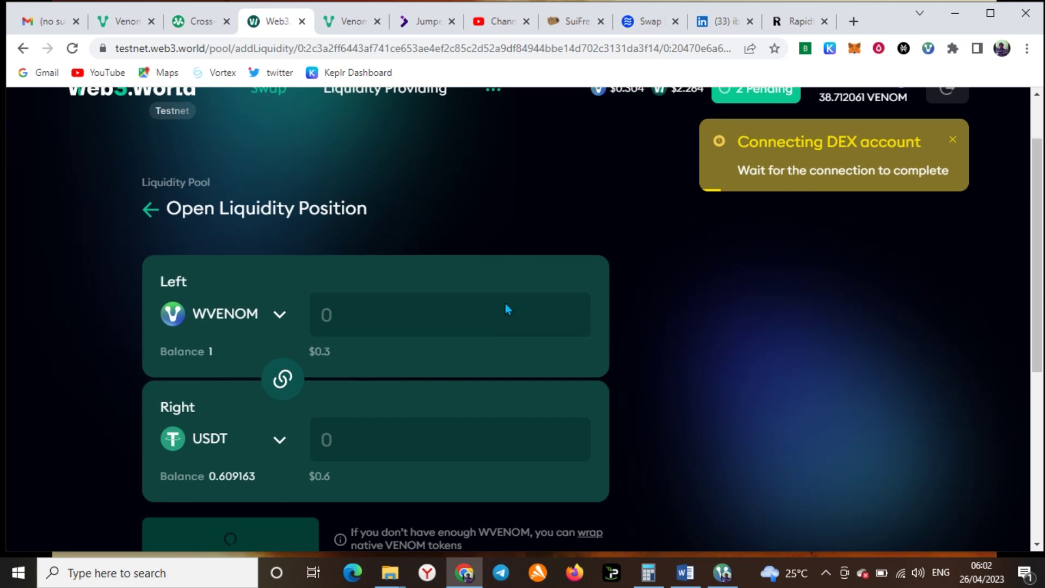
pyautogui.scroll(1, 507, 307)
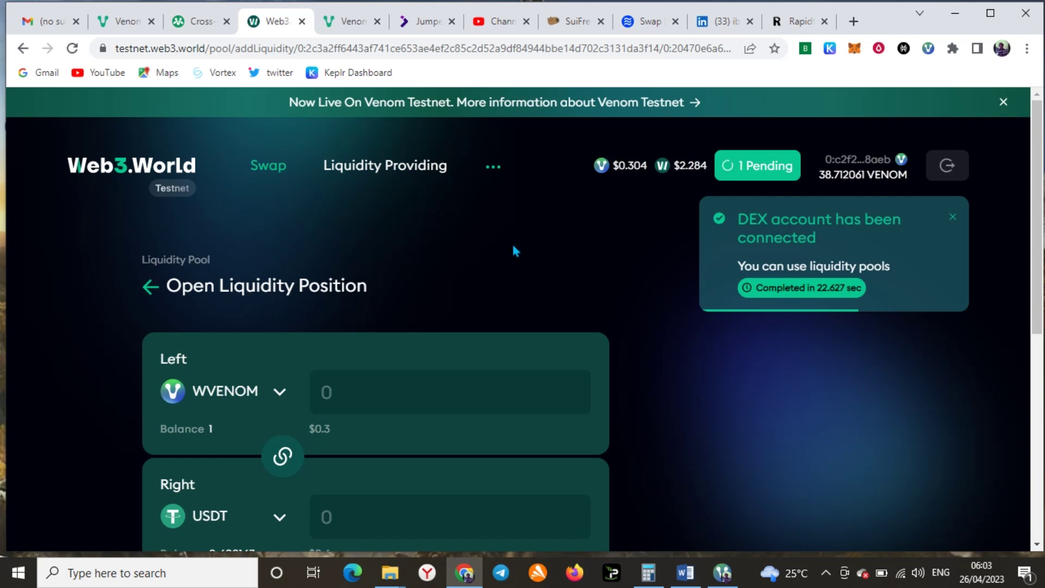
# Step: Request the DEX account connection again for the liquidity position and confirm the 2 VENOM wallet transaction
pyautogui.scroll(-3, 513, 249)
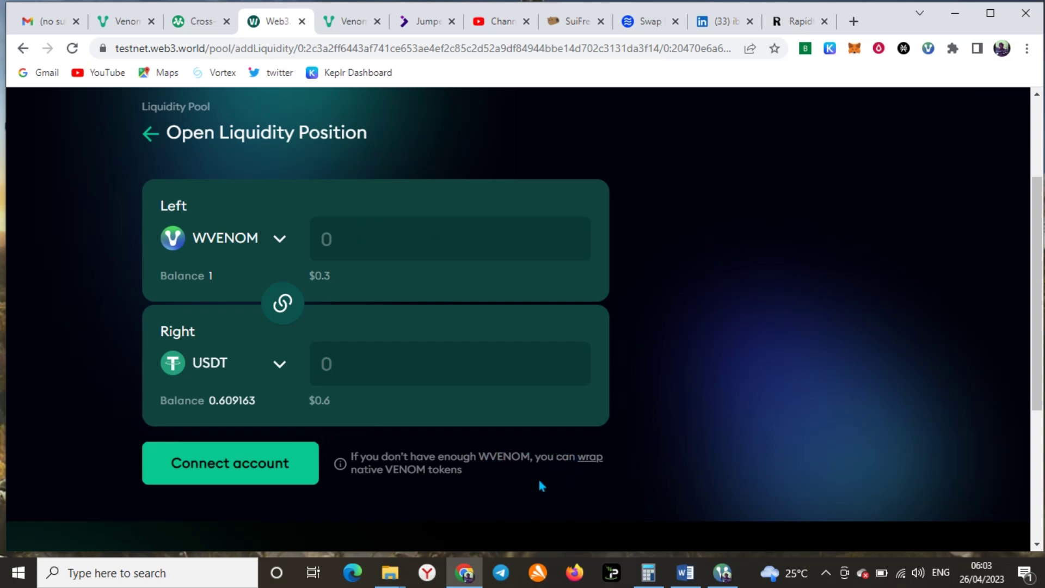
pyautogui.click(259, 472)
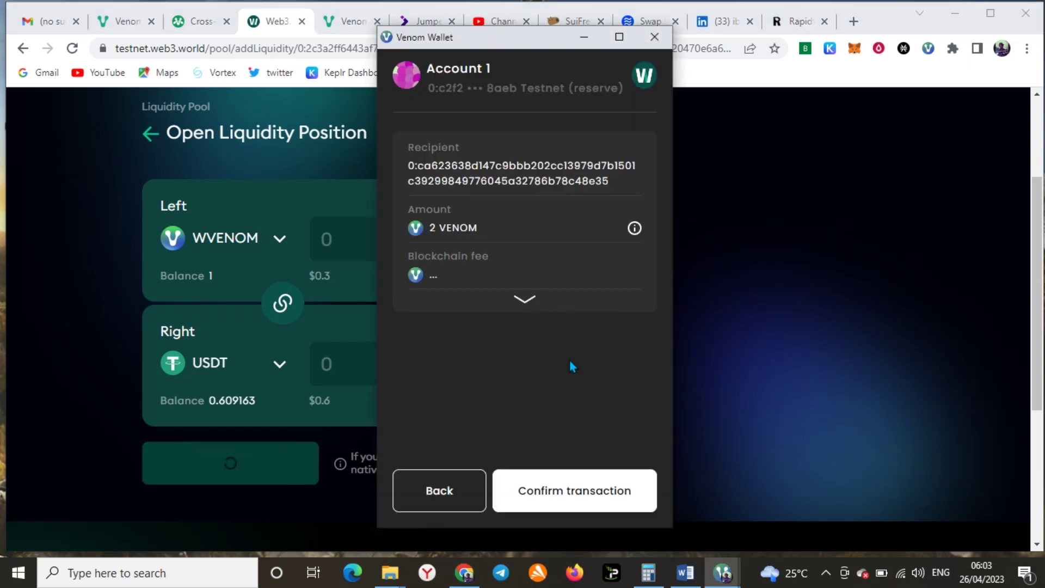
pyautogui.click(568, 488)
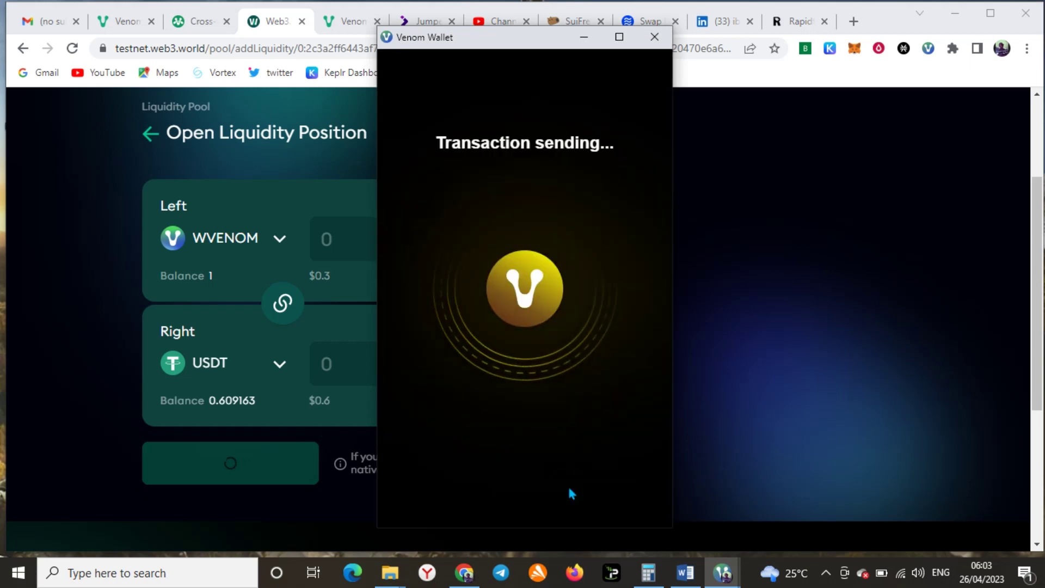
pyautogui.scroll(-2, 756, 474)
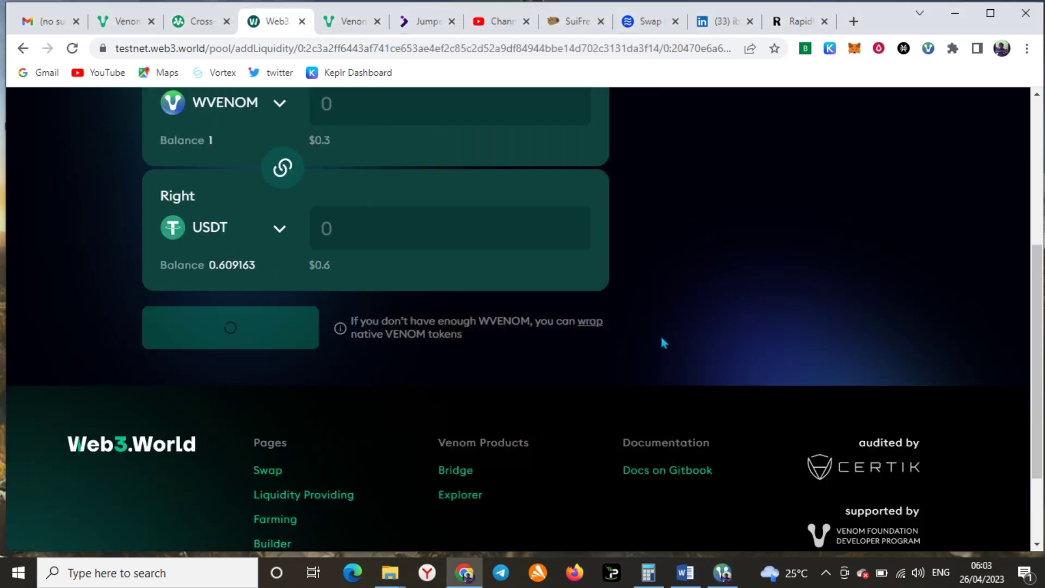
pyautogui.scroll(-2, 659, 335)
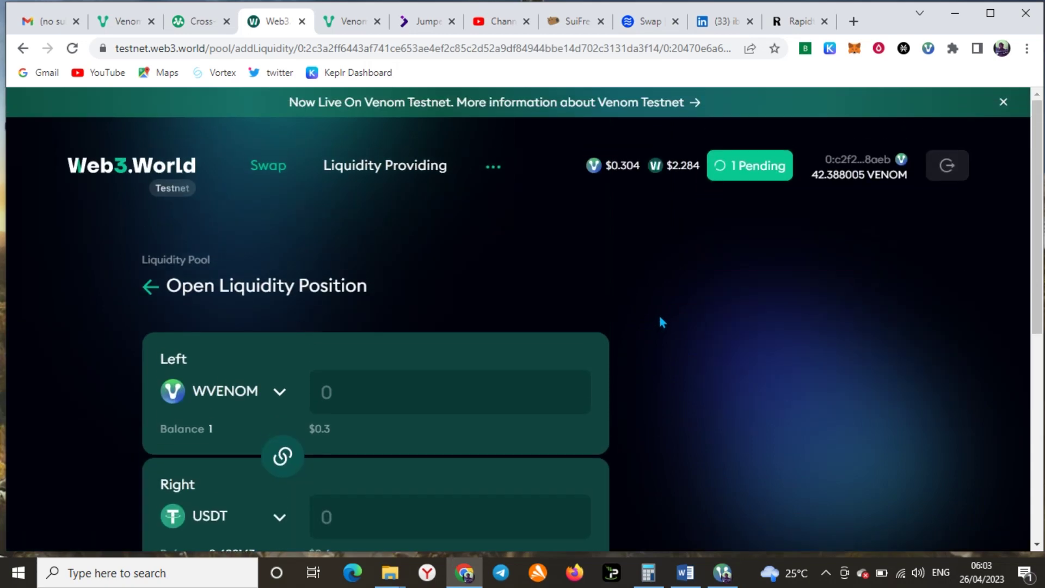
pyautogui.scroll(-3, 662, 321)
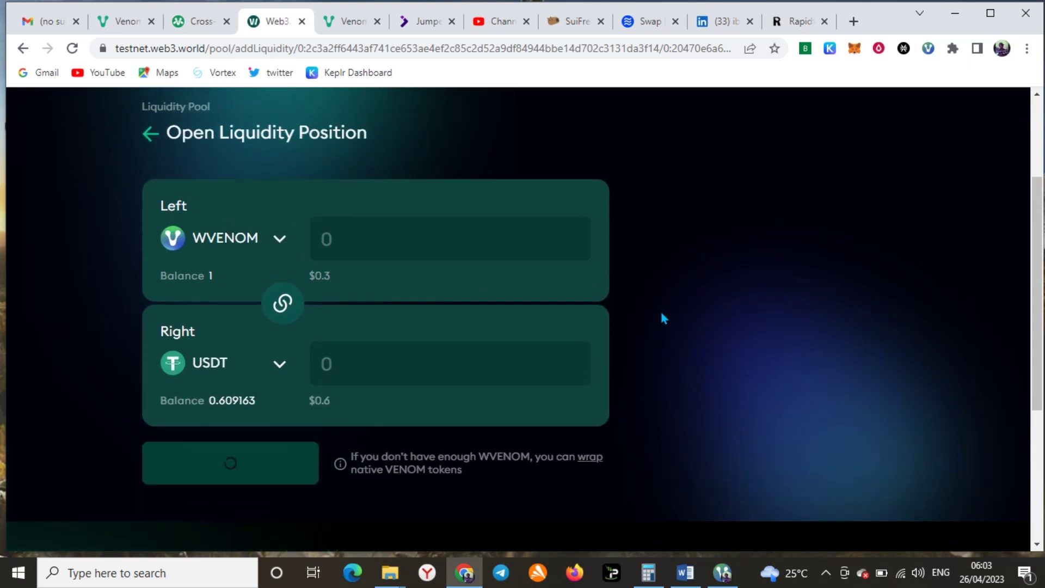
pyautogui.scroll(3, 663, 318)
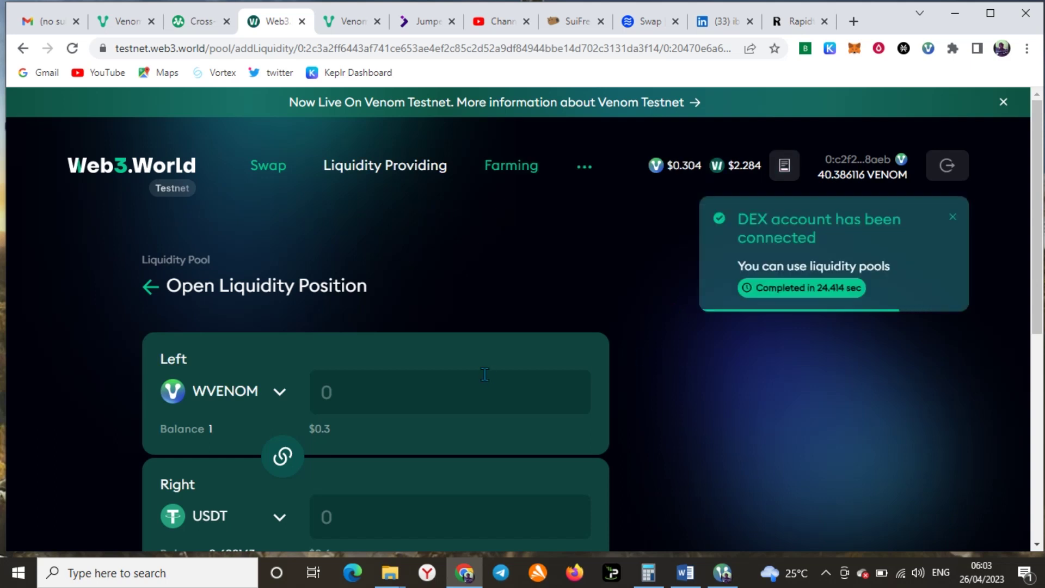
pyautogui.scroll(-5, 439, 403)
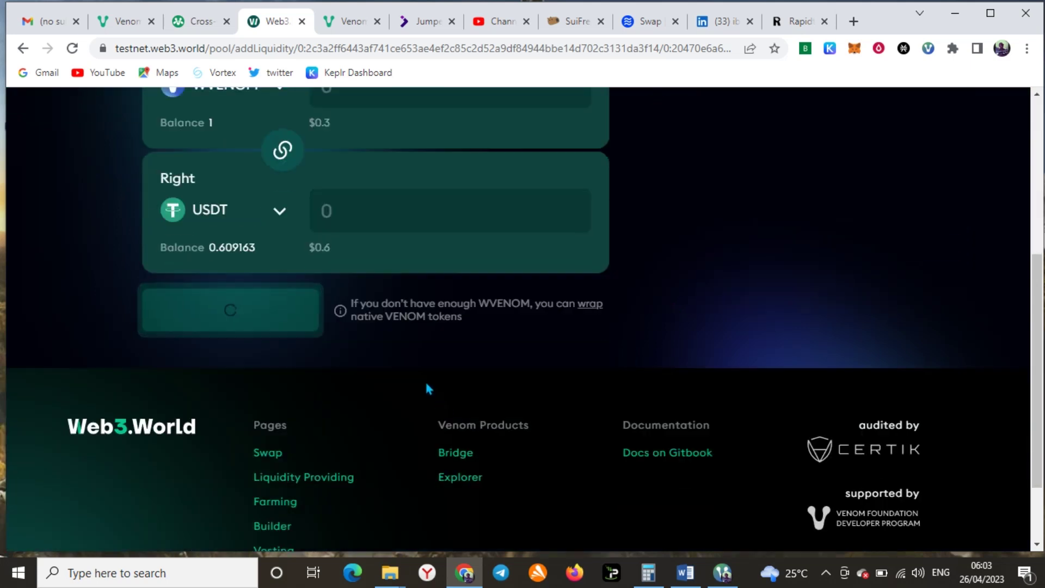
pyautogui.scroll(4, 387, 326)
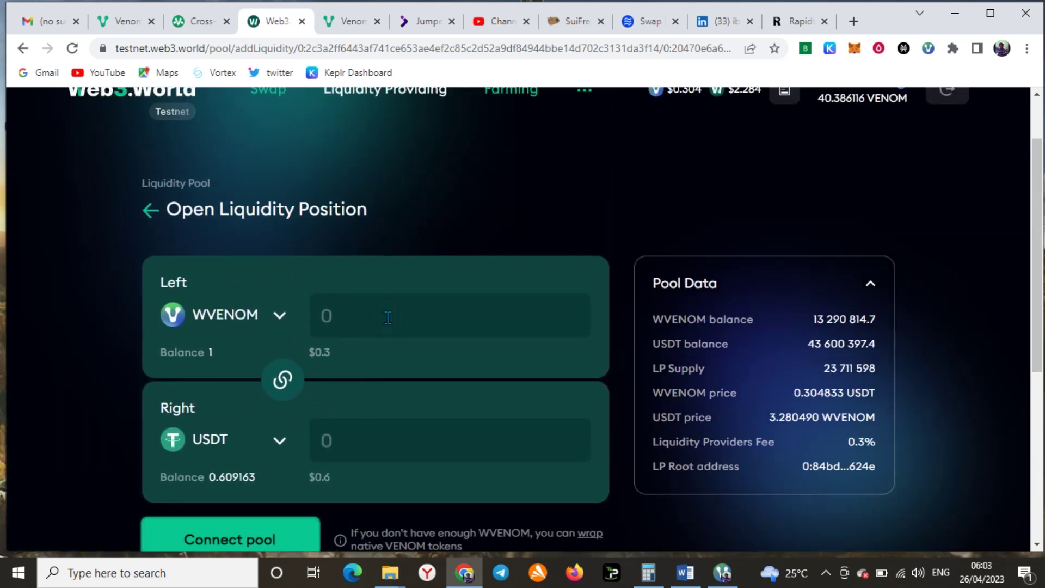
# Step: Connect the WVENOM/USDT pool for the liquidity position and confirm the 3 VENOM transaction in Venom Wallet
pyautogui.scroll(-1, 273, 514)
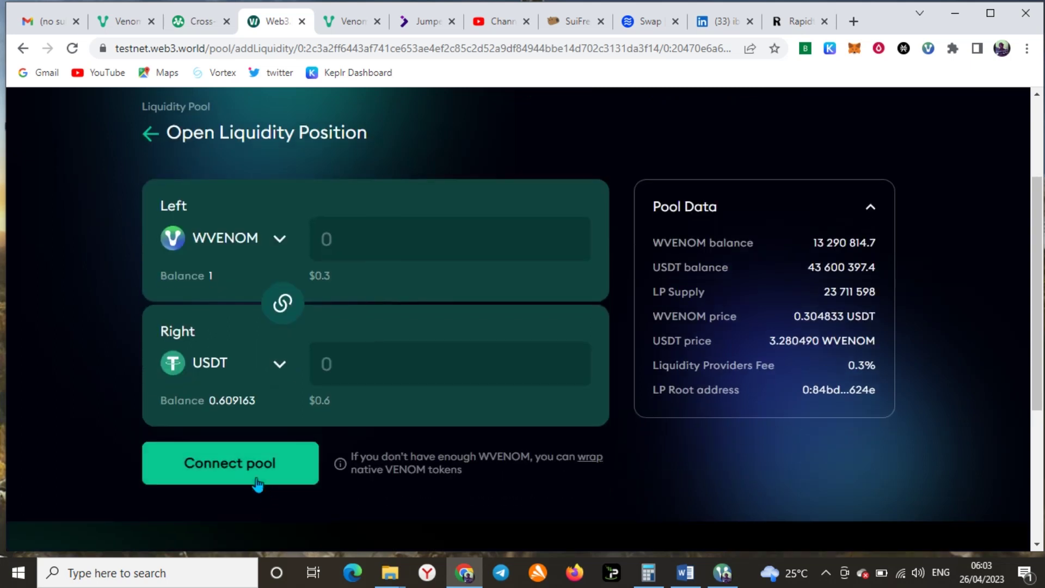
pyautogui.click(254, 469)
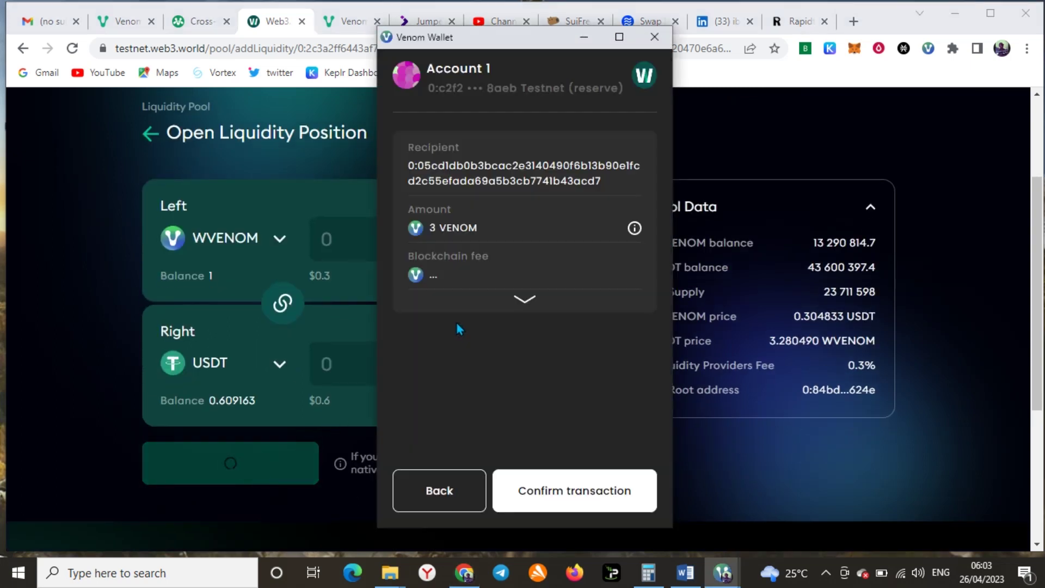
pyautogui.click(537, 484)
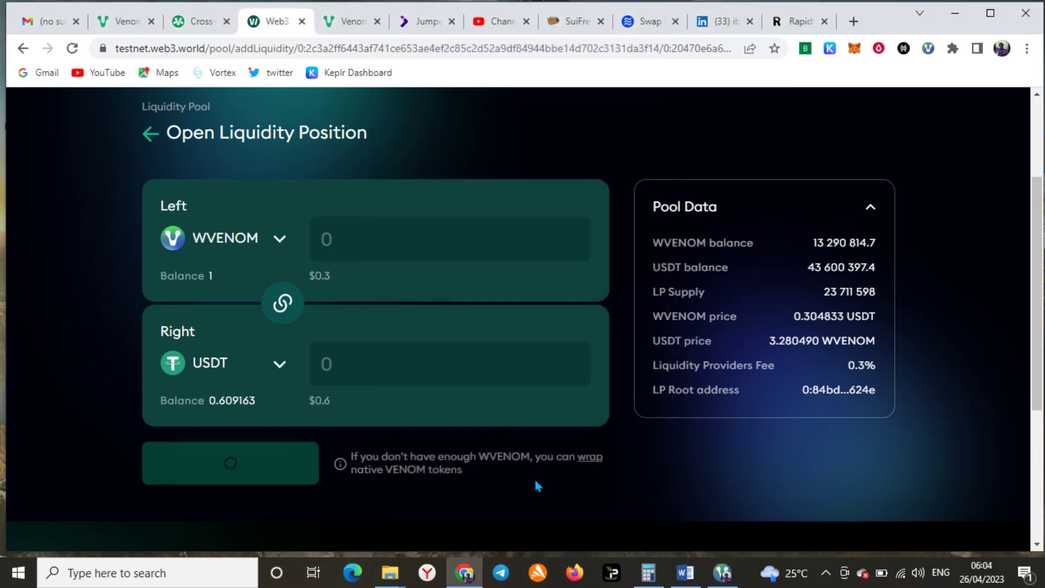
pyautogui.scroll(-2, 535, 479)
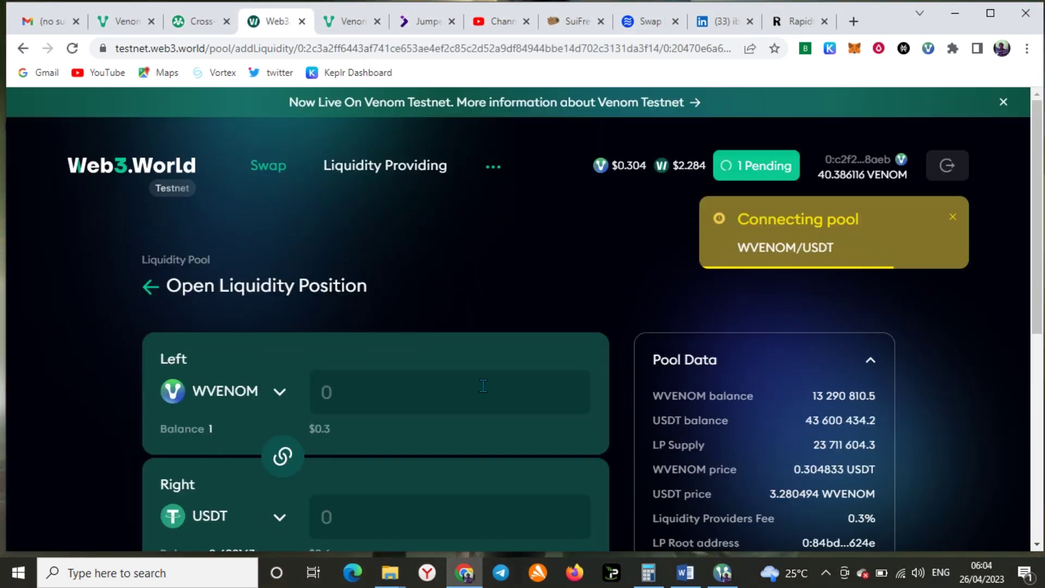
# Step: Enable adding tokens in a balanced proportion, set the WVENOM amount to 0.5, and continue to the liquidity confirmation
pyautogui.scroll(-3, 485, 390)
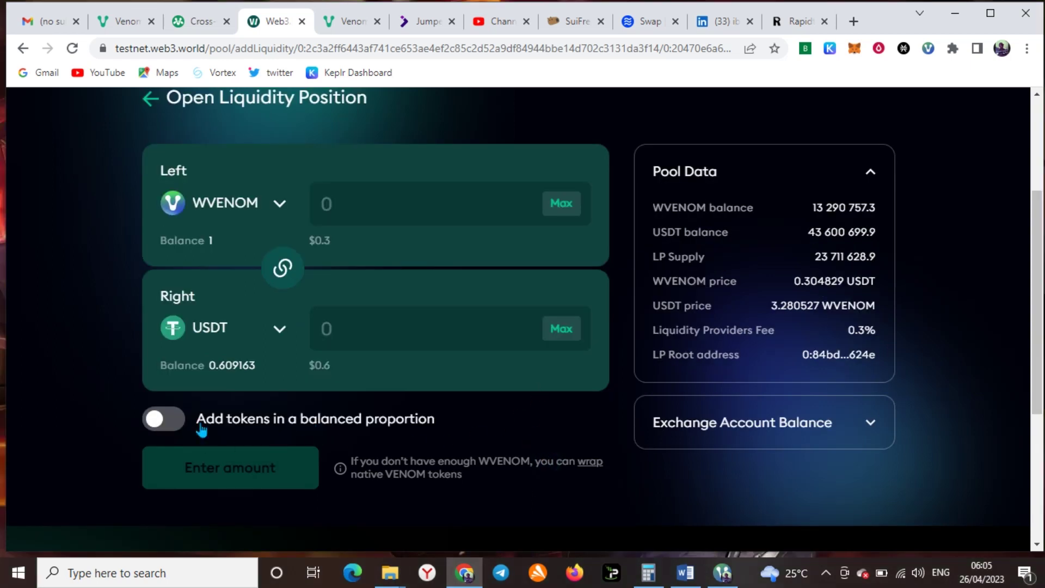
pyautogui.click(181, 426)
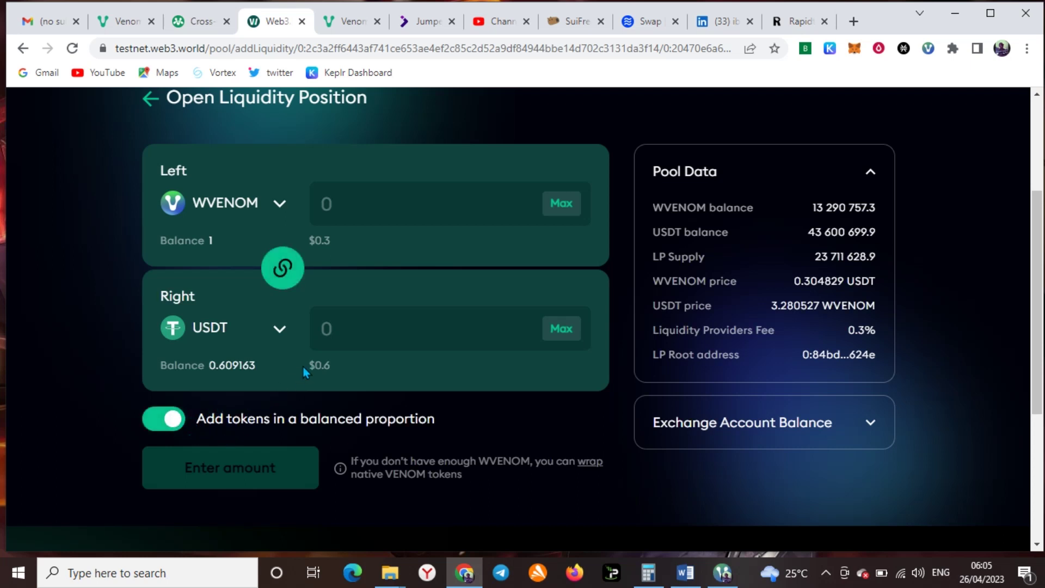
pyautogui.click(410, 205)
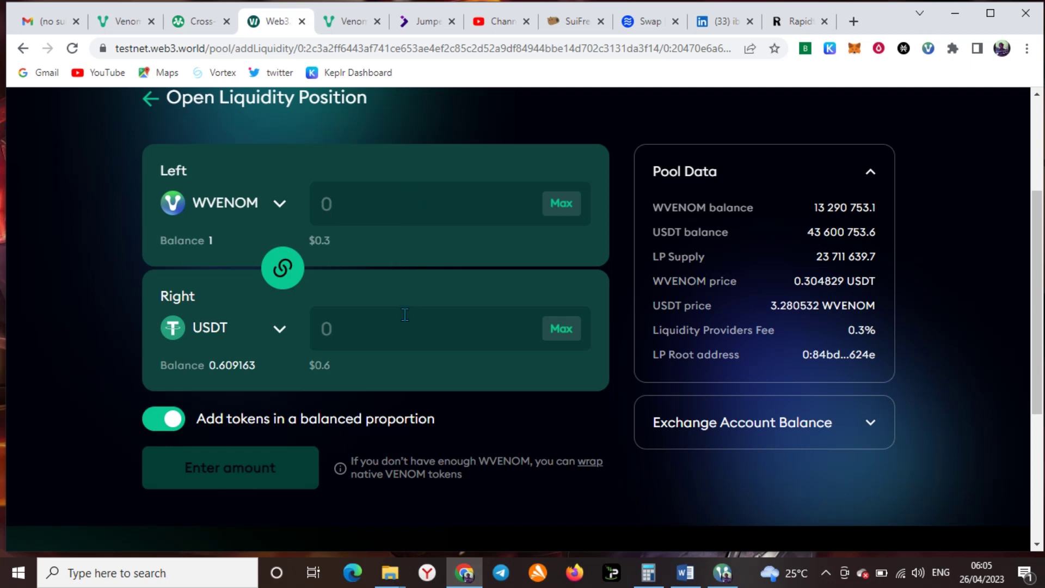
pyautogui.write('0.5')
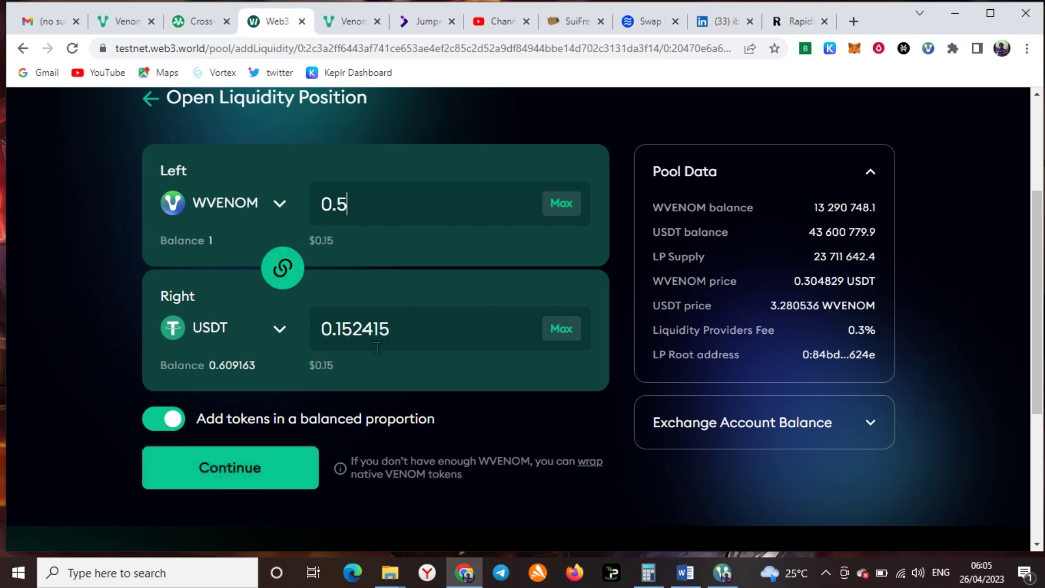
pyautogui.click(284, 470)
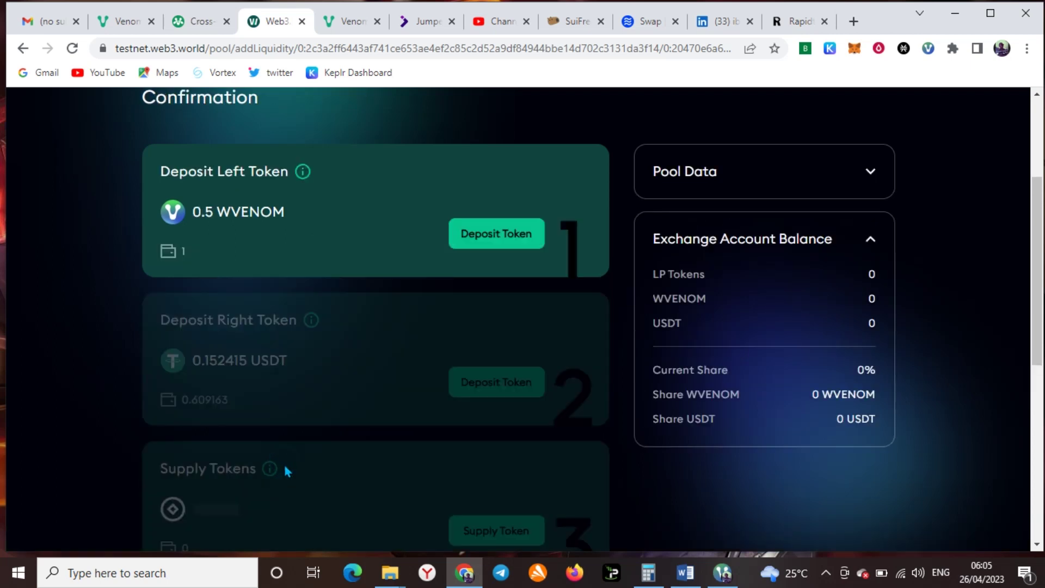
# Step: Deposit the 0.5 WVENOM and the 0.152415 USDT, confirming each transaction in Venom Wallet
pyautogui.click(522, 234)
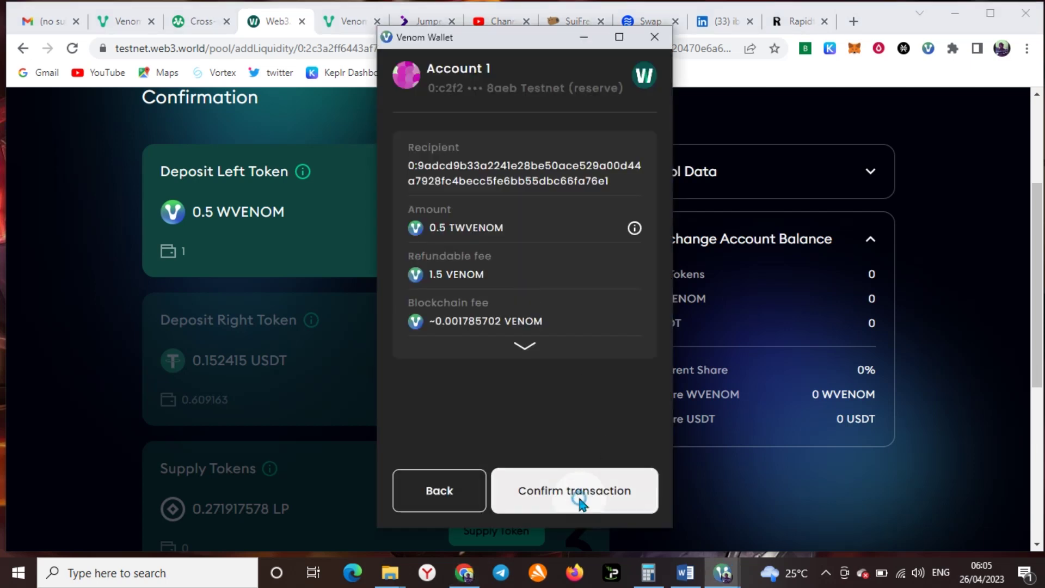
pyautogui.click(586, 496)
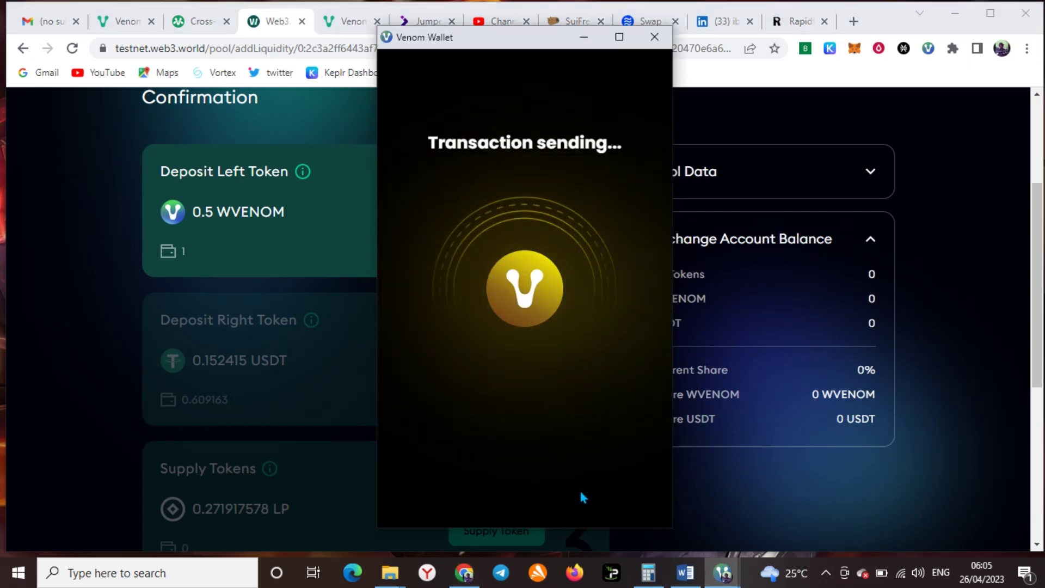
pyautogui.scroll(-2, 579, 488)
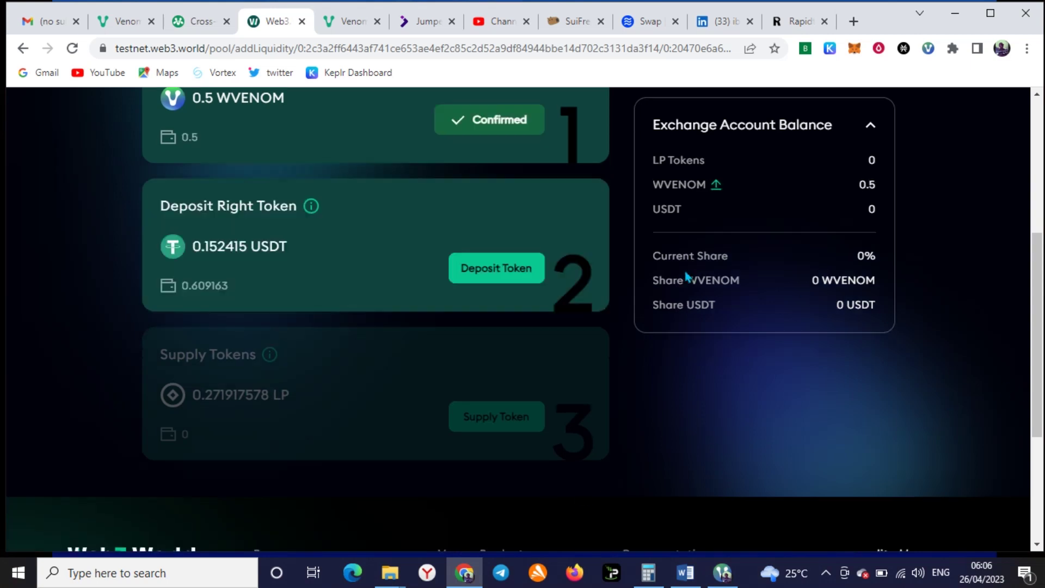
pyautogui.click(513, 273)
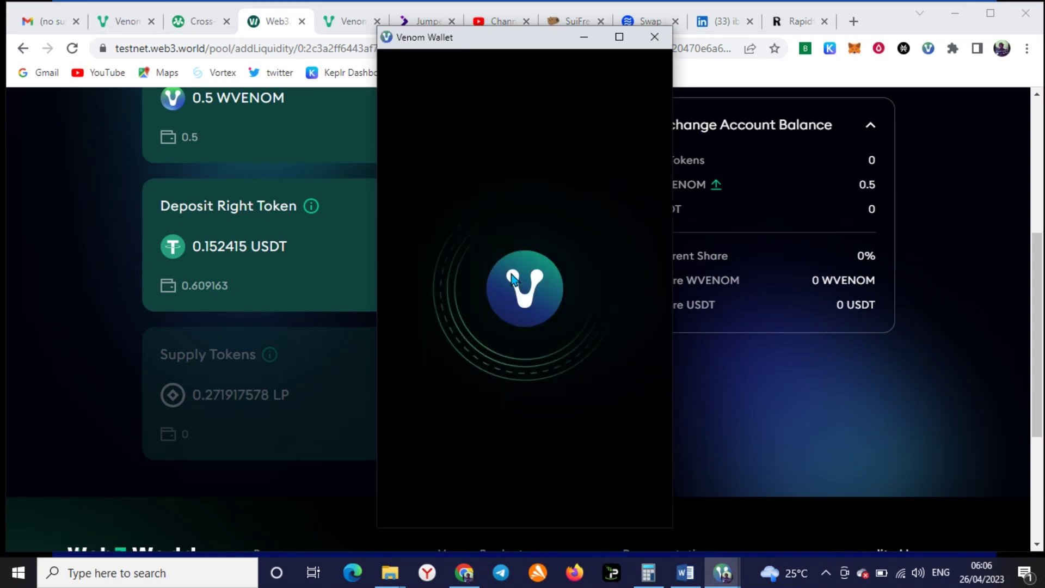
pyautogui.click(555, 496)
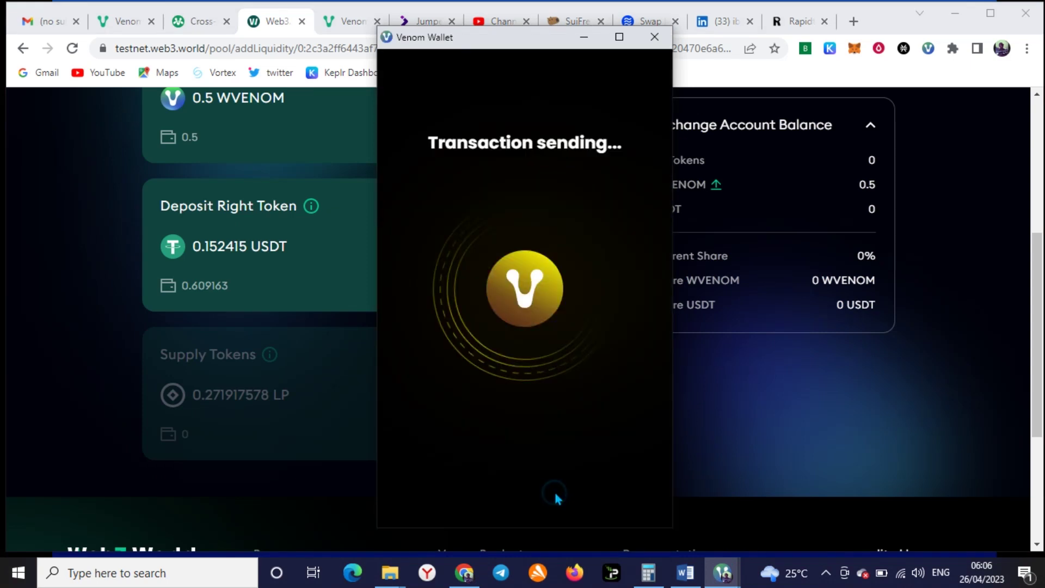
# Step: Supply the tokens to the pool, confirm in Venom Wallet with the wallet password remembered for the session, and dismiss the deposit summary
pyautogui.scroll(-2, 492, 300)
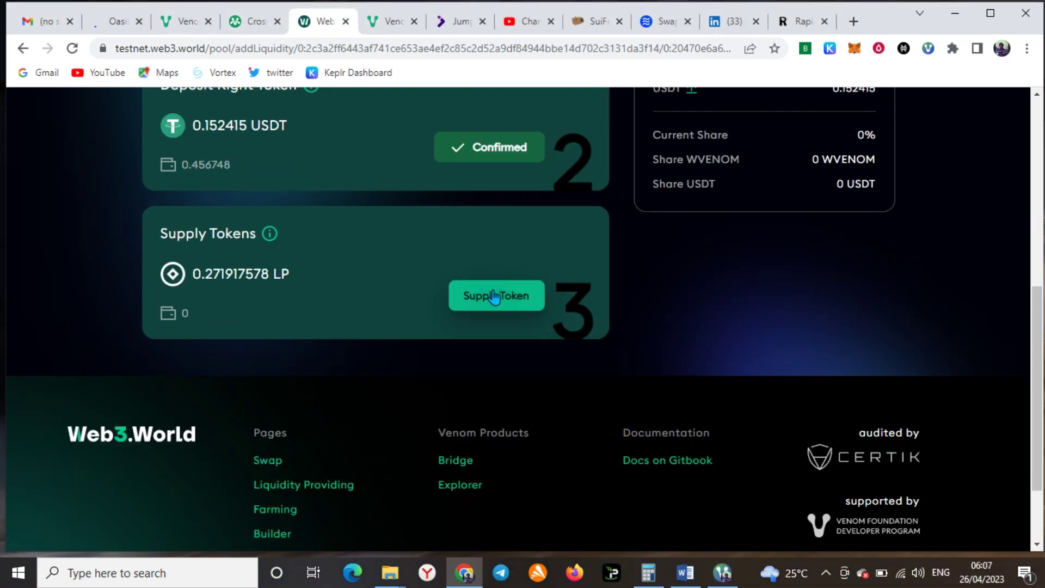
pyautogui.click(494, 302)
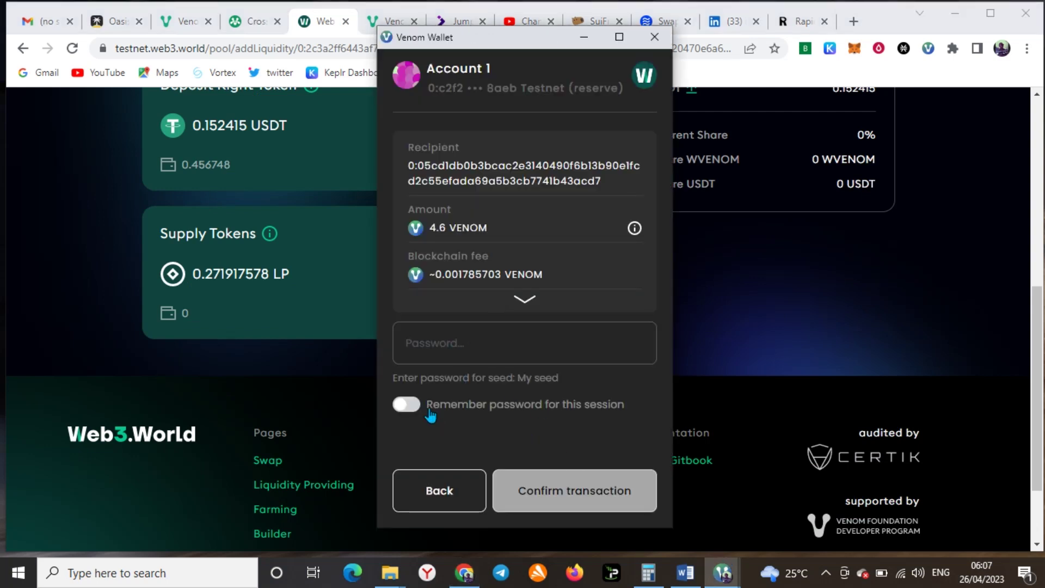
pyautogui.click(415, 404)
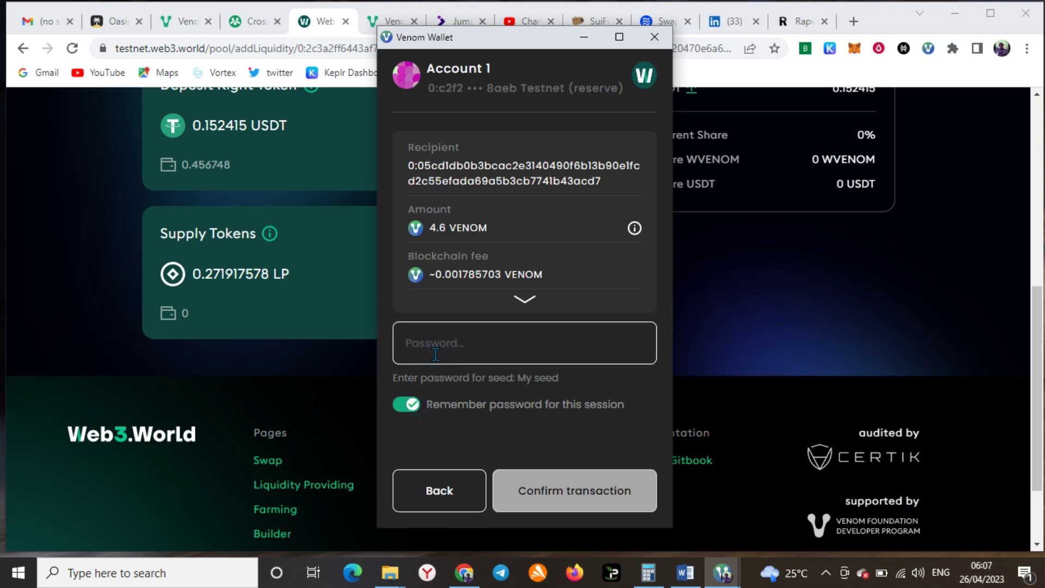
pyautogui.write('***')
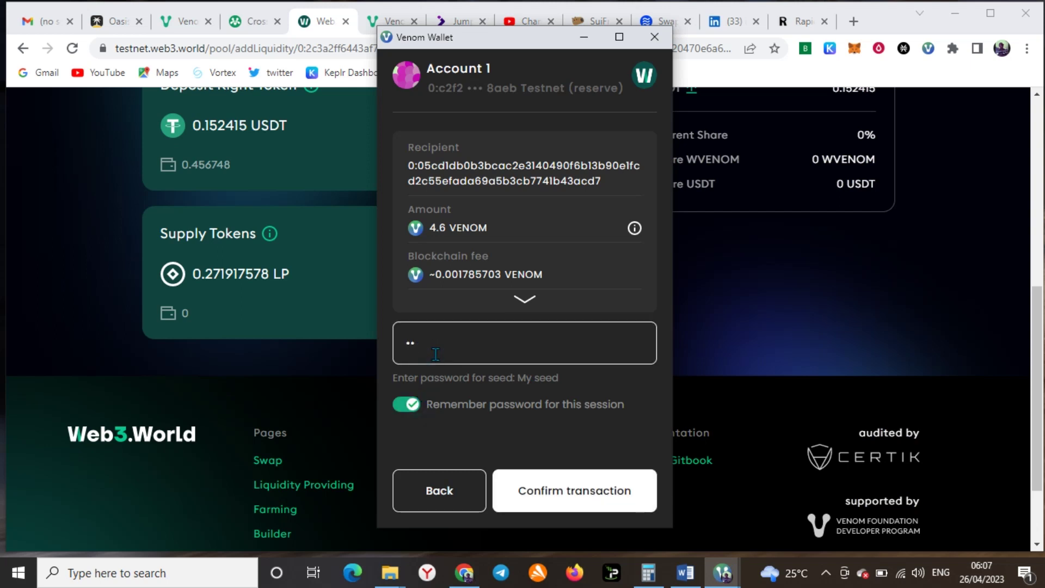
pyautogui.write('**********')
pyautogui.click(548, 504)
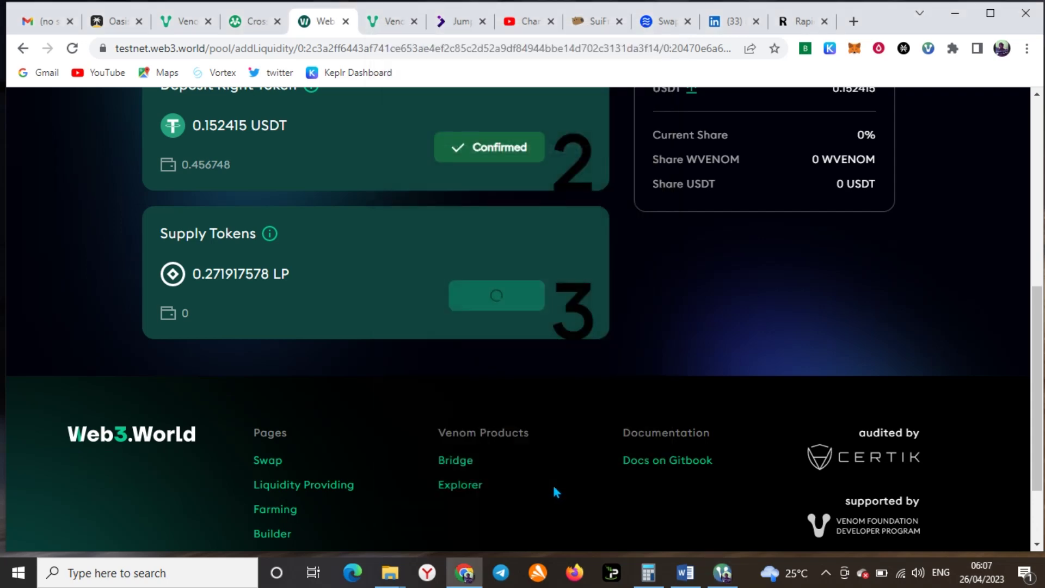
pyautogui.scroll(-2, 552, 482)
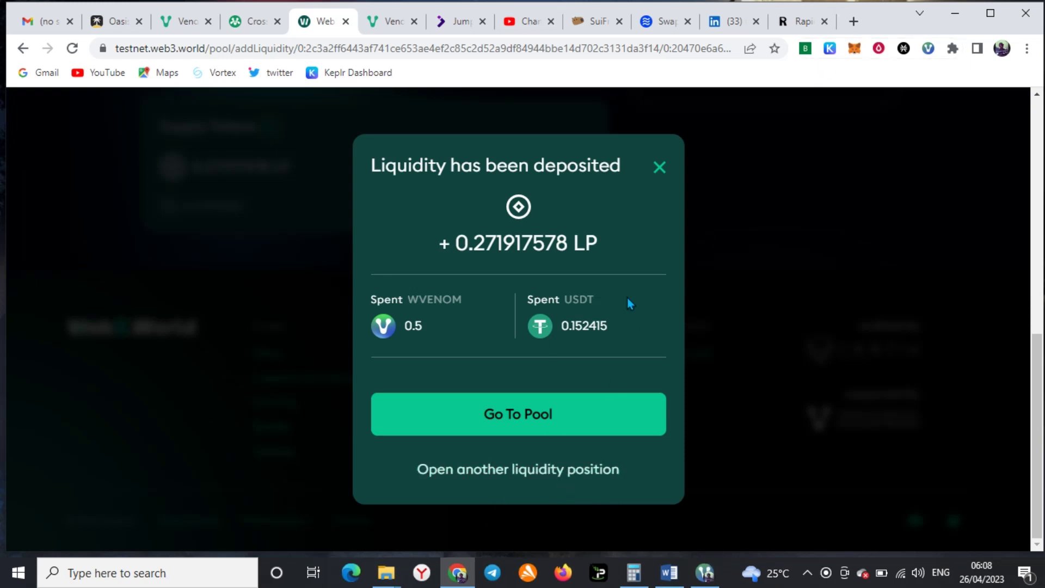
pyautogui.click(658, 169)
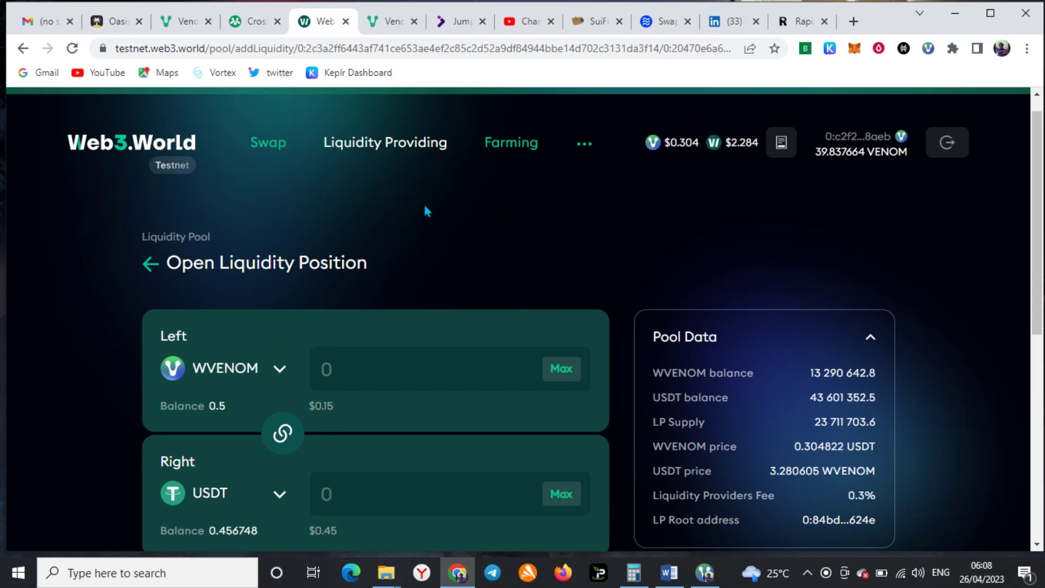
# Step: Go to the farming pools and open the USDT/WVENOM pool
pyautogui.click(512, 146)
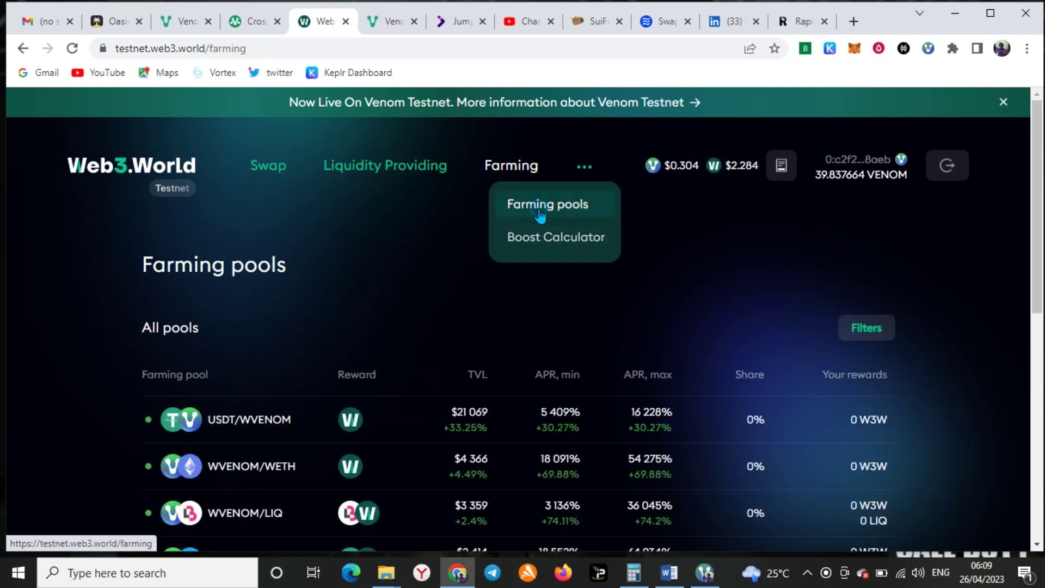
pyautogui.scroll(-4, 598, 293)
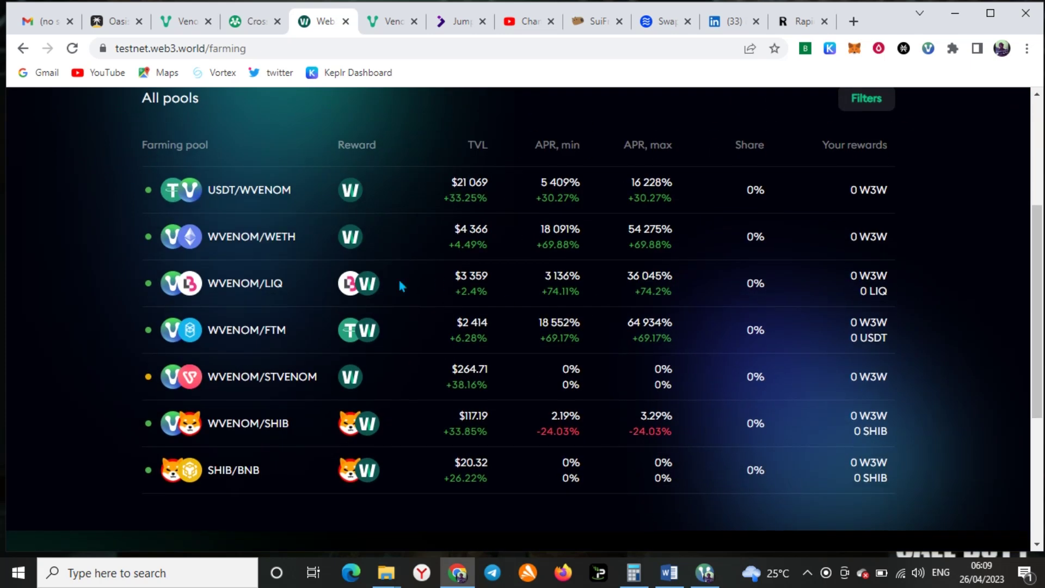
pyautogui.click(224, 189)
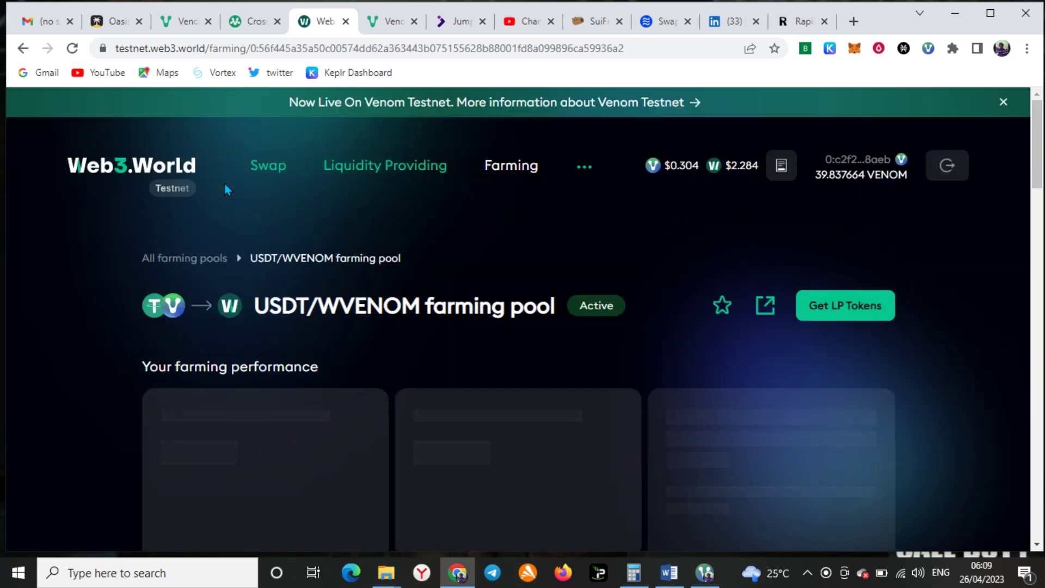
# Step: Deposit 0.2 LP tokens to start farming in the USDT/WVENOM pool and confirm the transaction in Venom Wallet
pyautogui.scroll(-3, 334, 302)
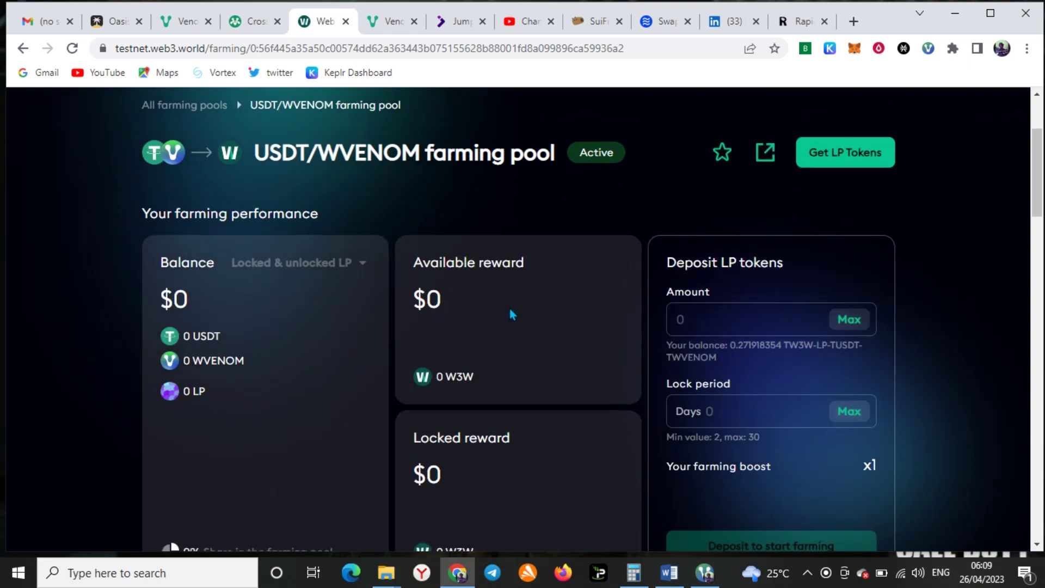
pyautogui.scroll(-2, 510, 310)
pyautogui.click(741, 241)
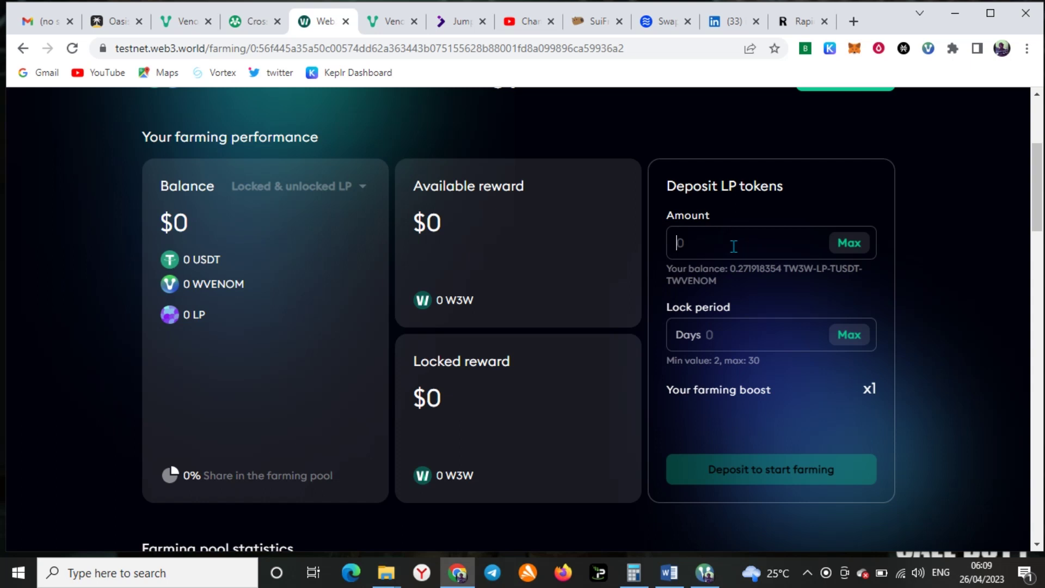
pyautogui.write('0.2')
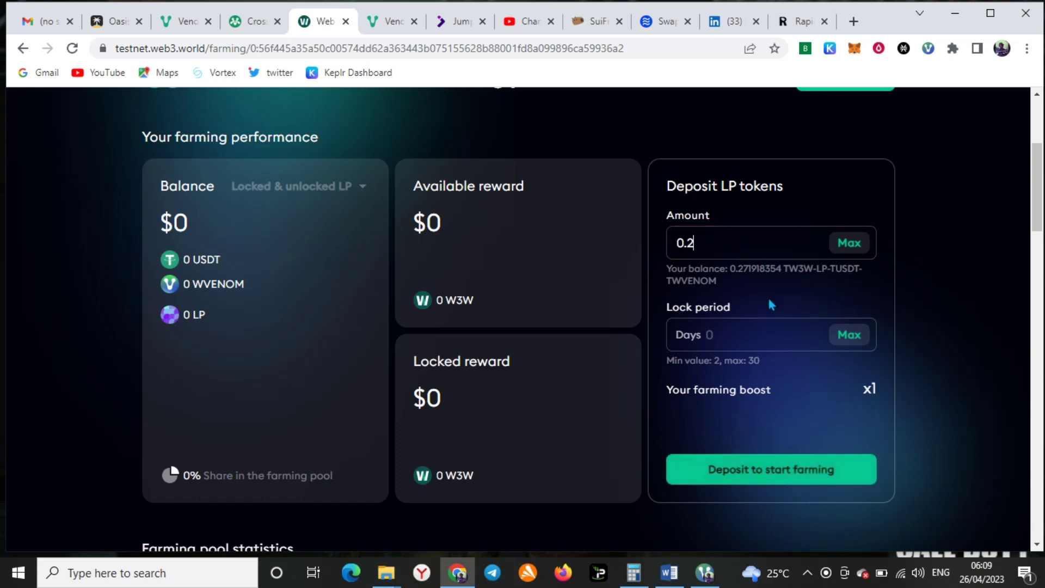
pyautogui.click(760, 474)
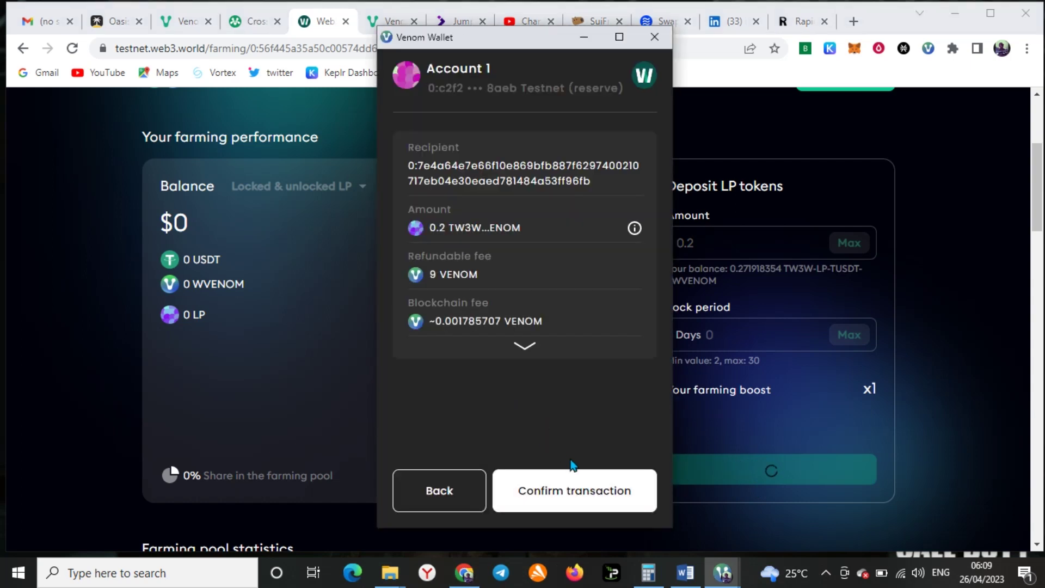
pyautogui.click(574, 492)
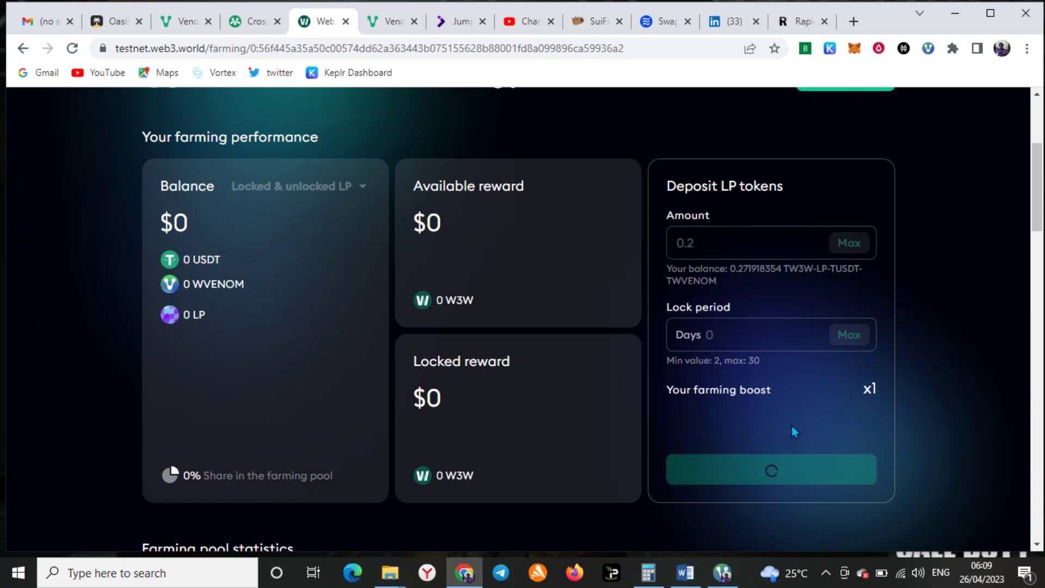
pyautogui.scroll(4, 793, 370)
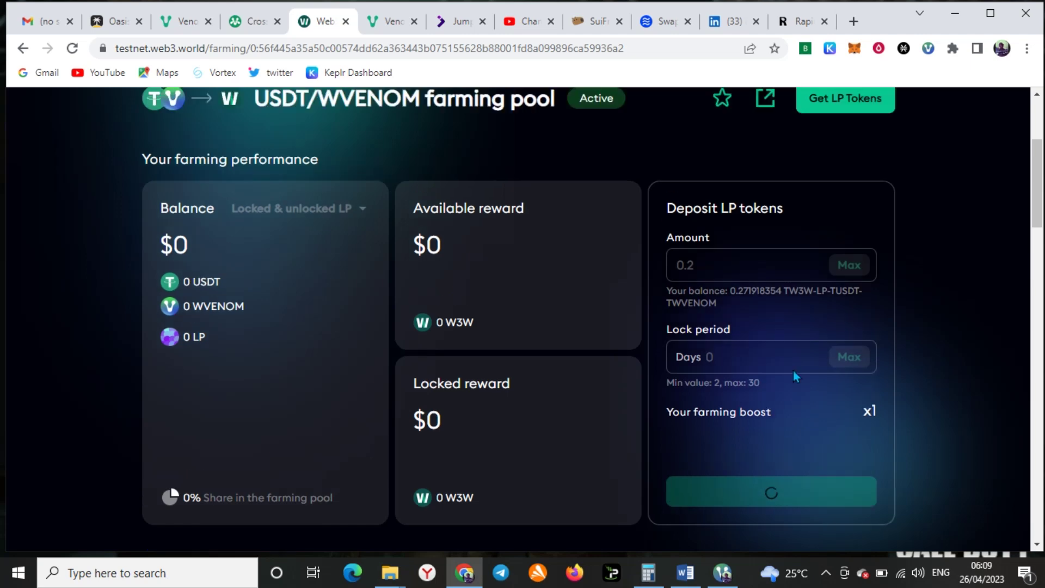
pyautogui.scroll(-3, 793, 366)
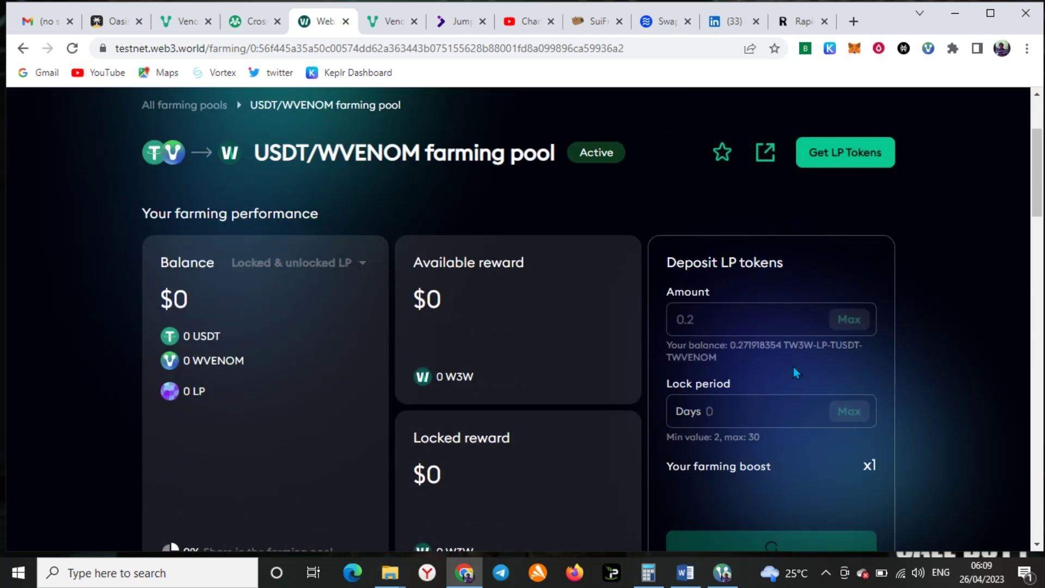
pyautogui.scroll(-3, 793, 366)
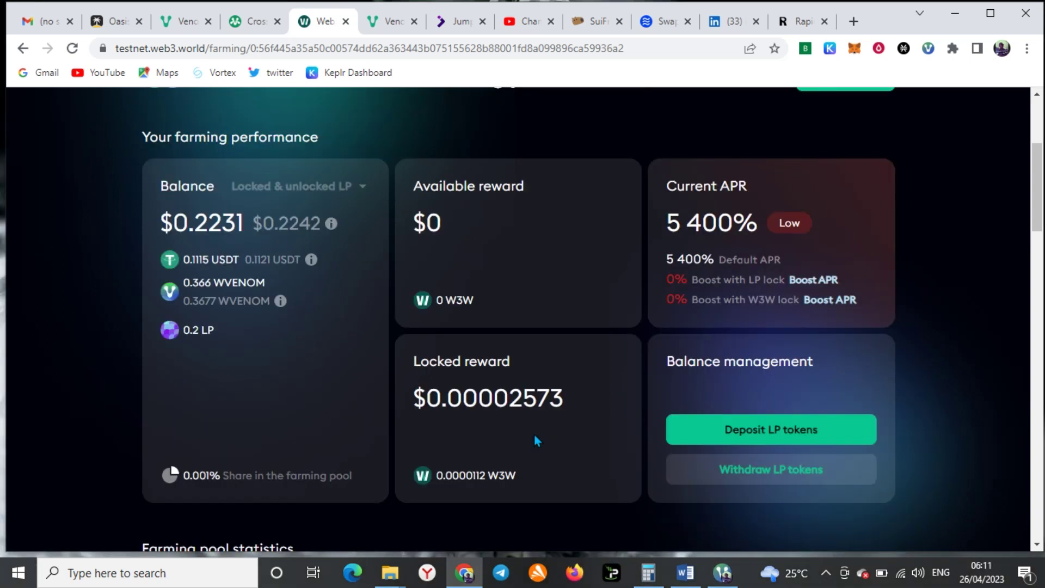
pyautogui.scroll(3, 488, 412)
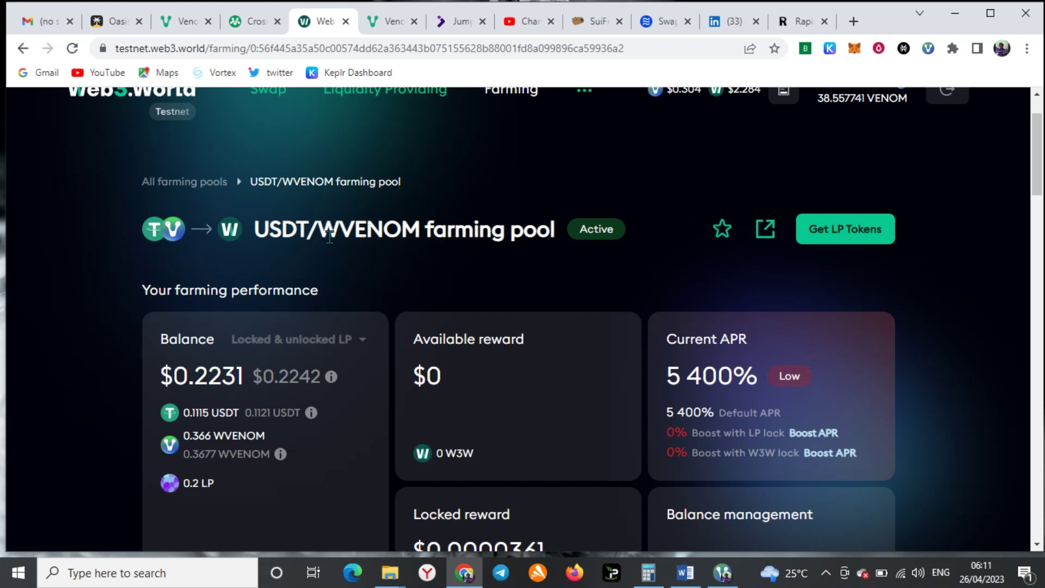
pyautogui.scroll(2, 474, 245)
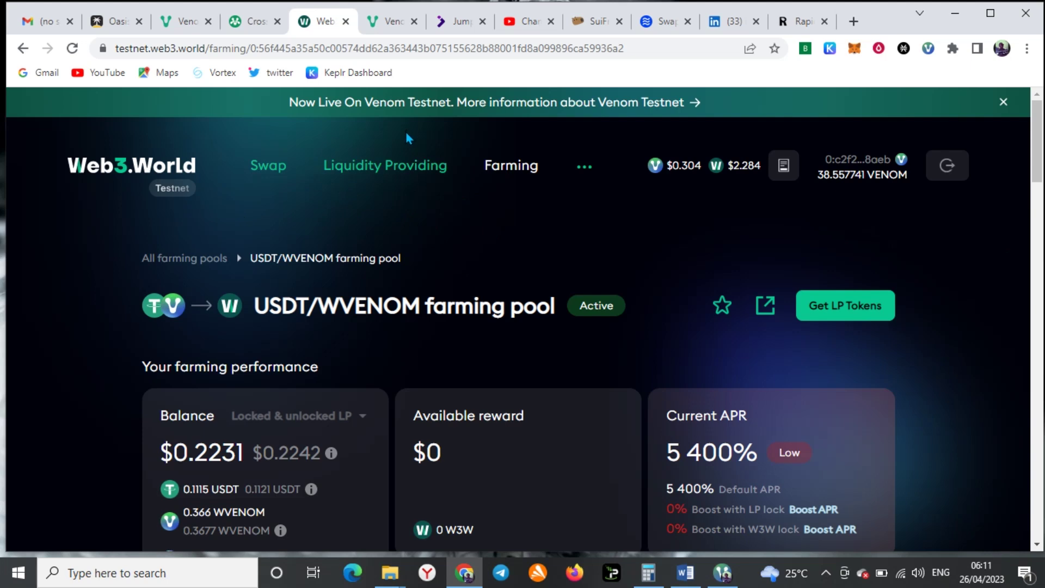
# Step: Switch to the VenomBridge page for a new transfer
pyautogui.click(243, 21)
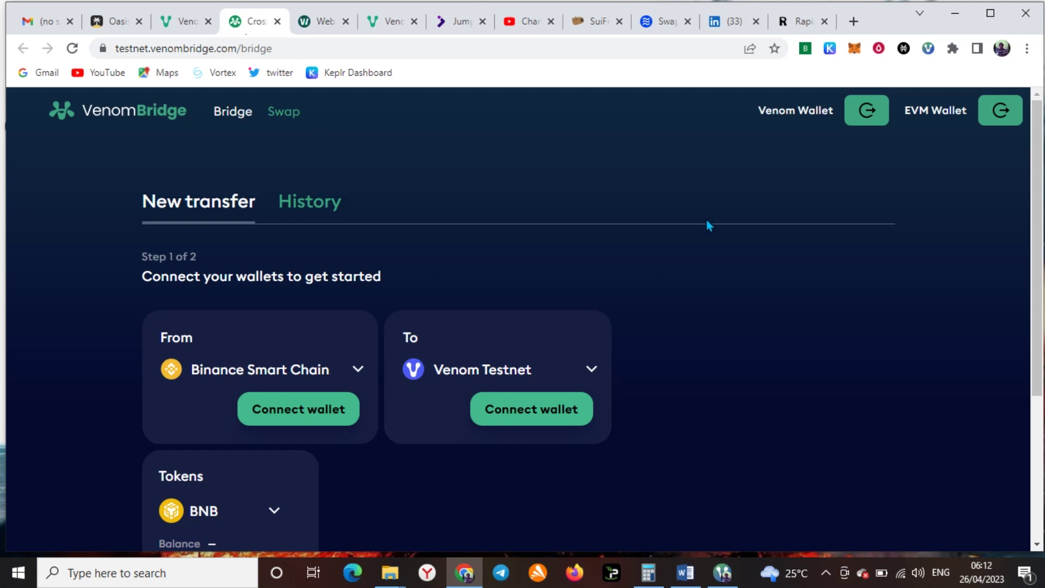
# Step: Unlock the MetaMask wallet by entering the account password
pyautogui.click(847, 52)
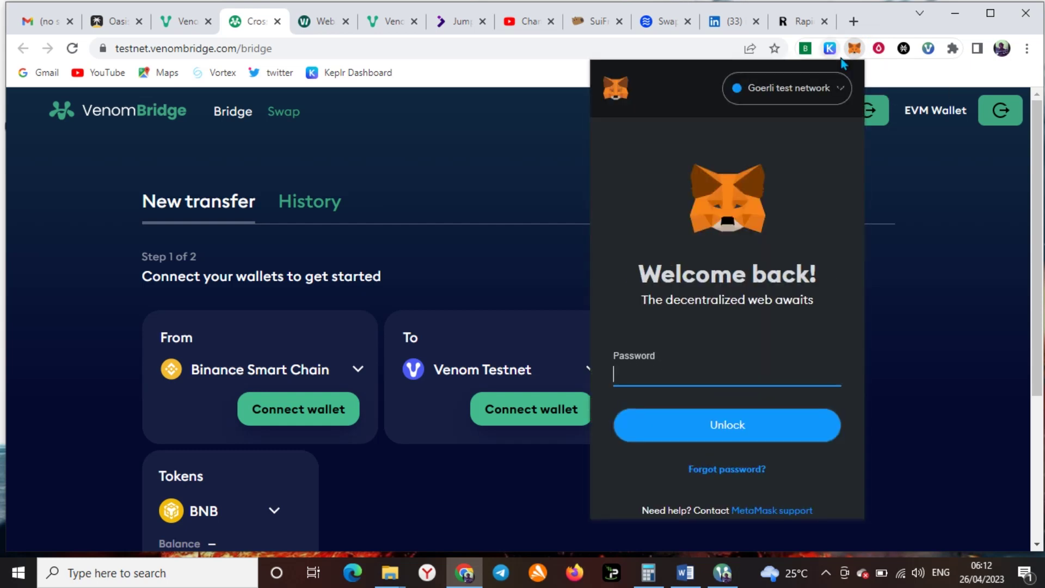
pyautogui.write('•••')
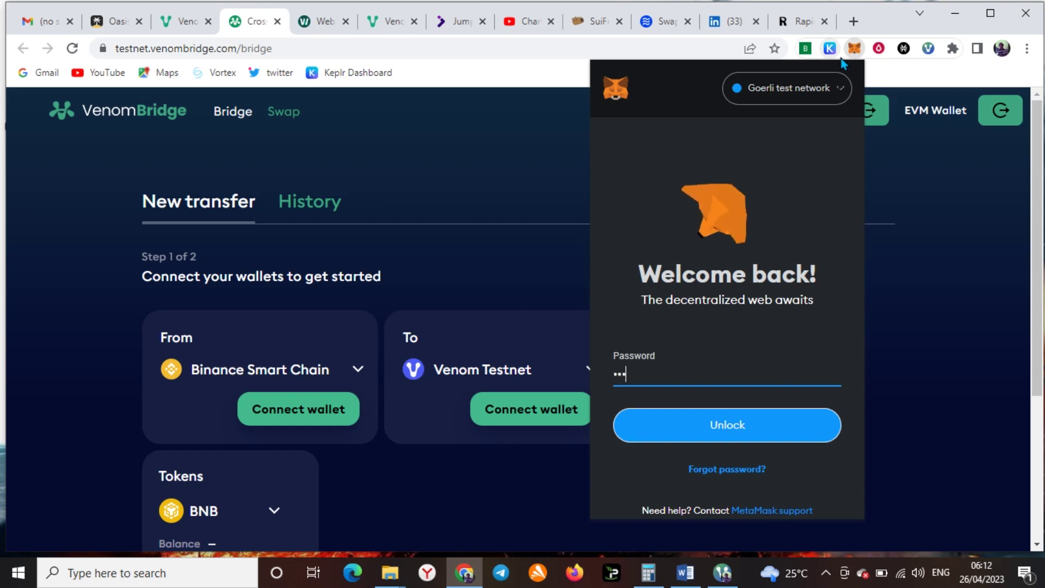
pyautogui.write('•••••')
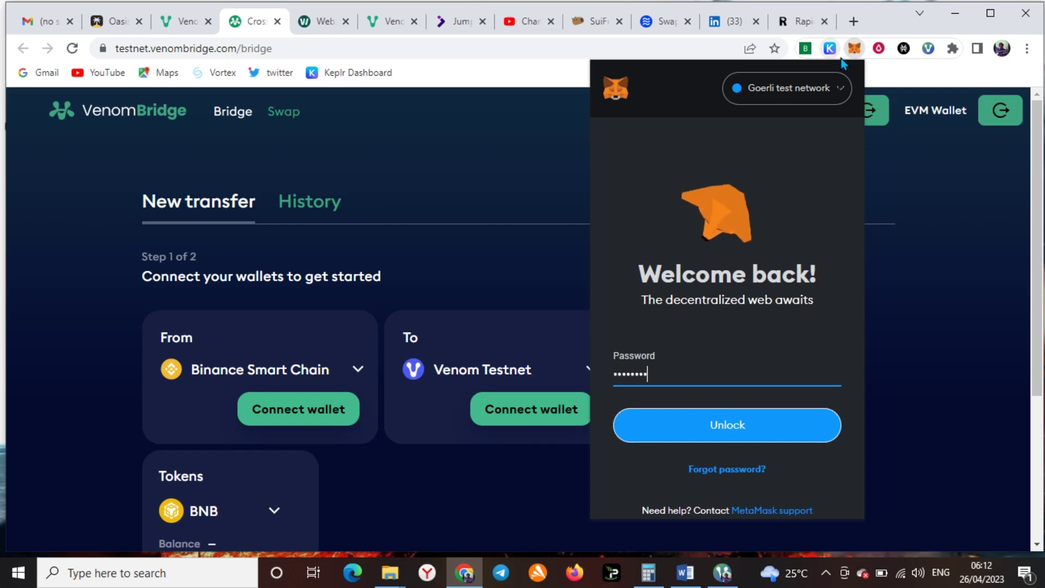
pyautogui.write('•••')
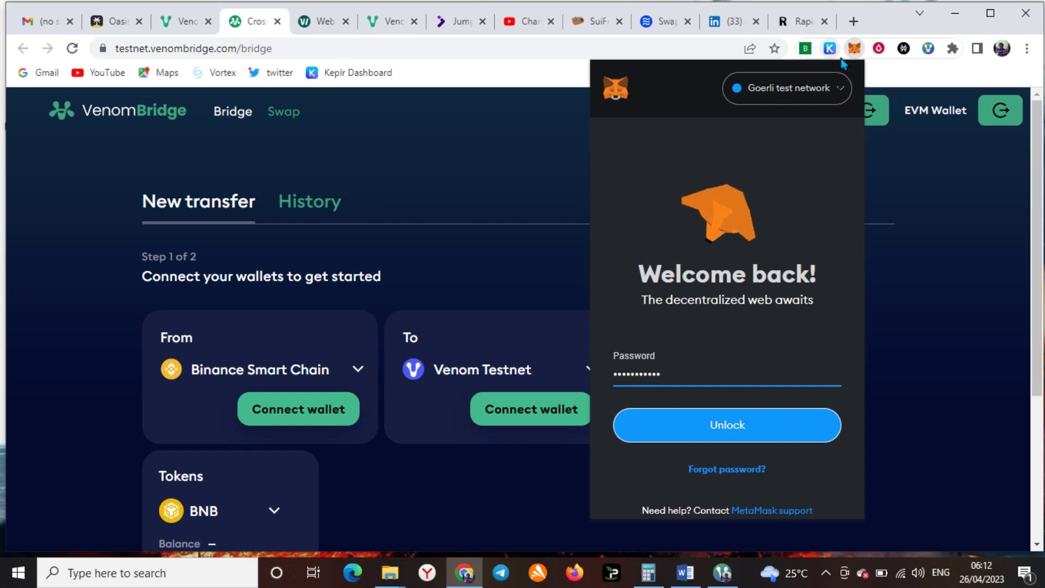
pyautogui.write('•')
pyautogui.press('Return')
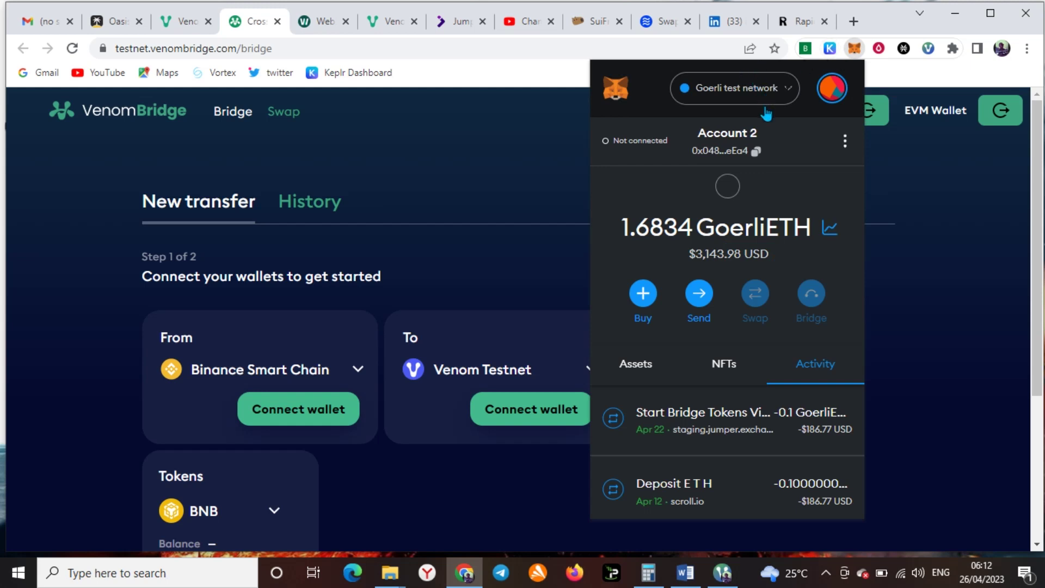
# Step: Switch the MetaMask network to Binance Smart Chain Testnet
pyautogui.click(720, 102)
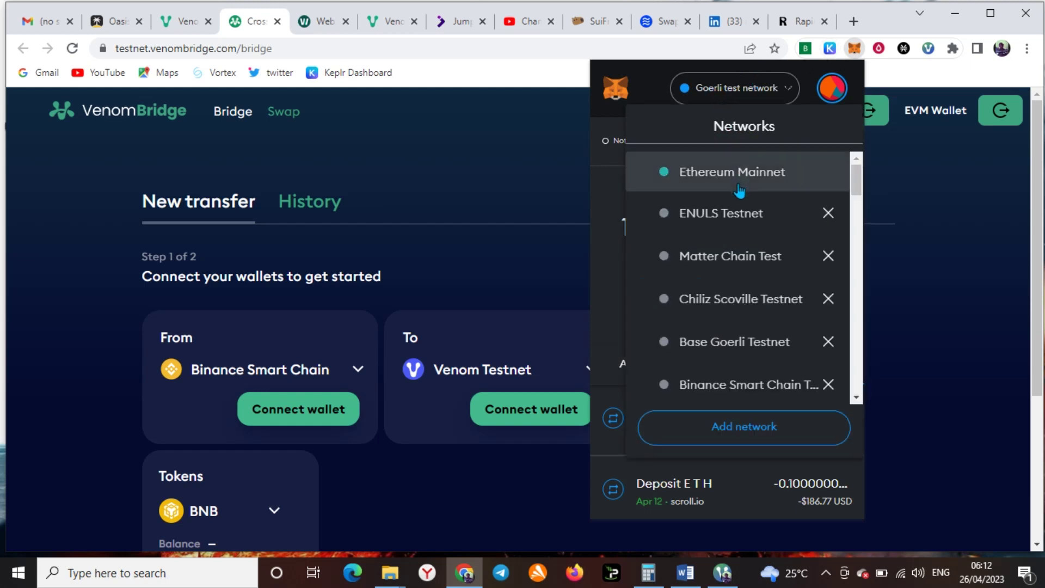
pyautogui.scroll(-4, 738, 192)
pyautogui.scroll(-4, 740, 196)
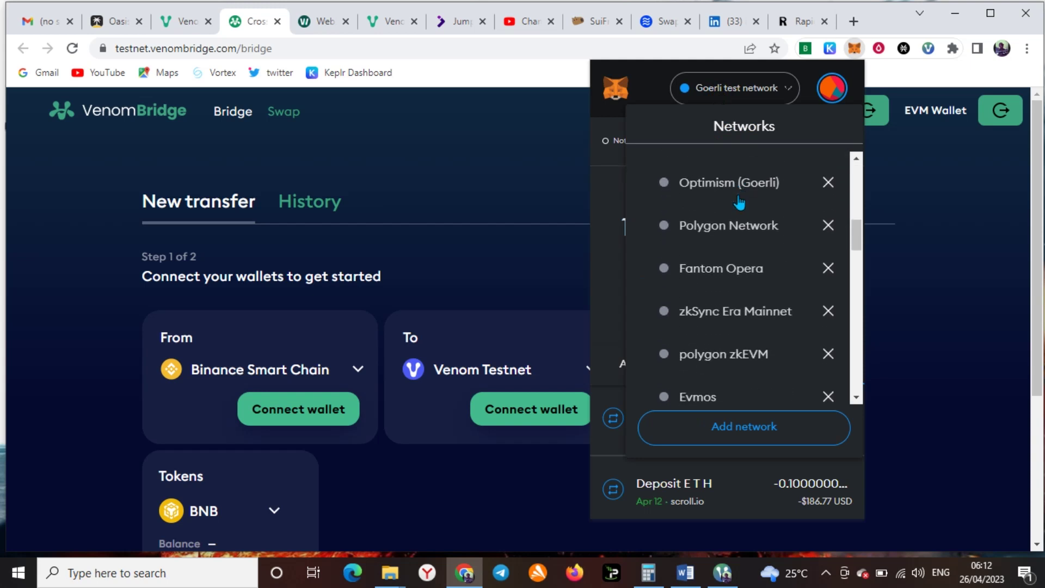
pyautogui.scroll(-5, 742, 212)
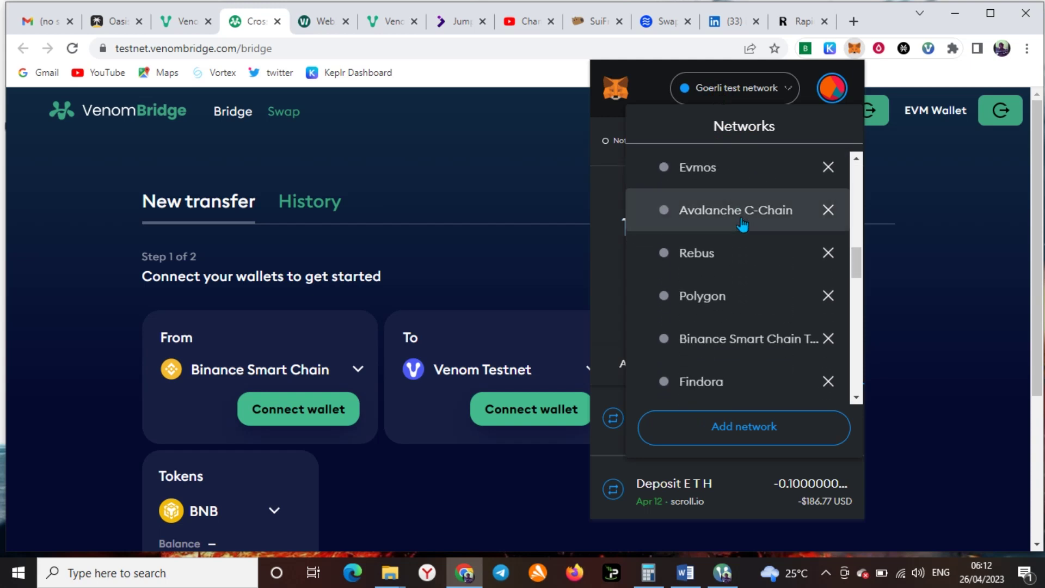
pyautogui.click(754, 275)
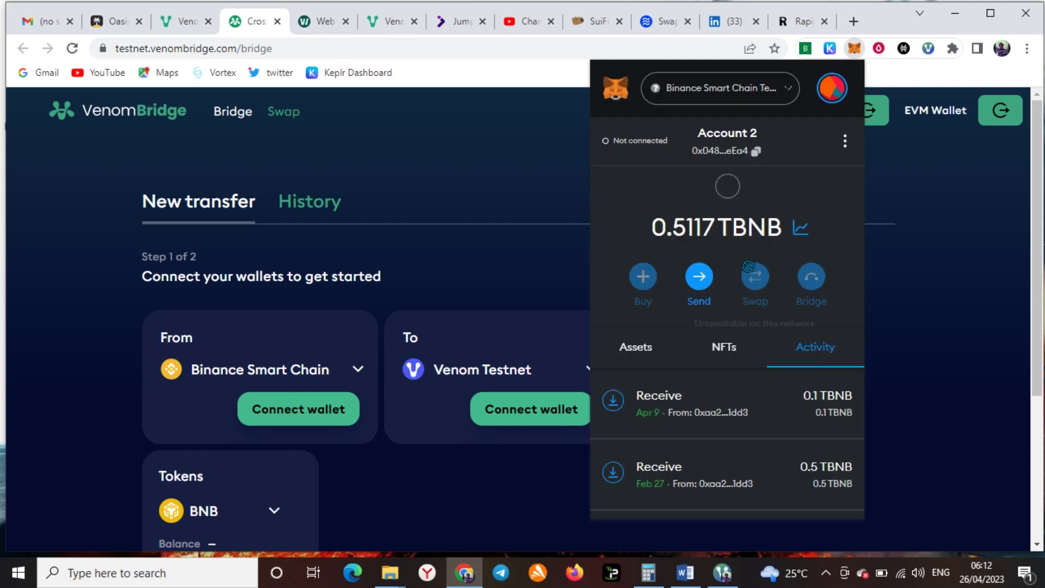
# Step: Connect MetaMask Account 2 to VenomBridge as the source wallet and approve the site's access
pyautogui.click(309, 417)
pyautogui.click(309, 417)
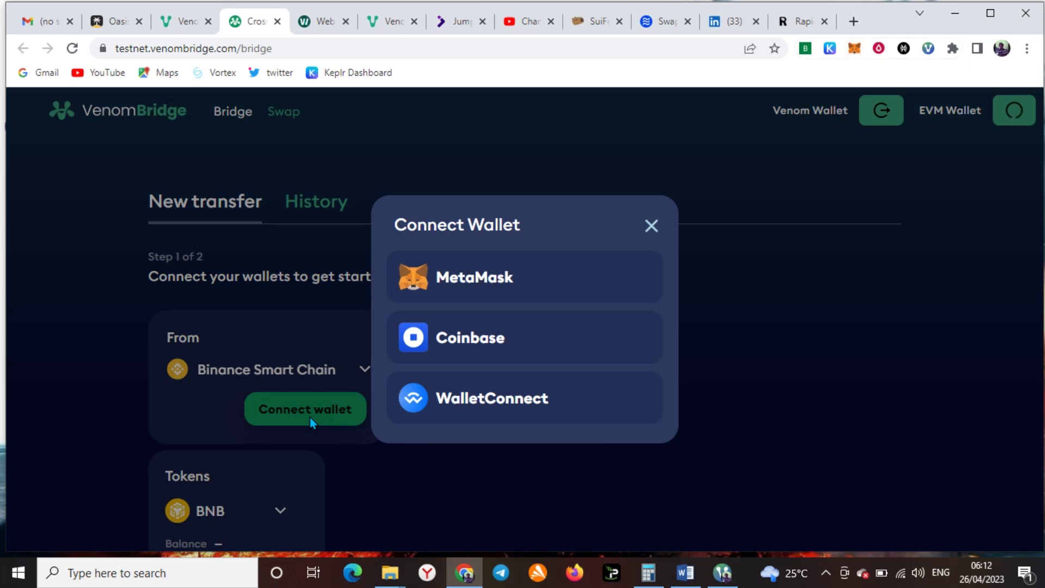
pyautogui.click(442, 292)
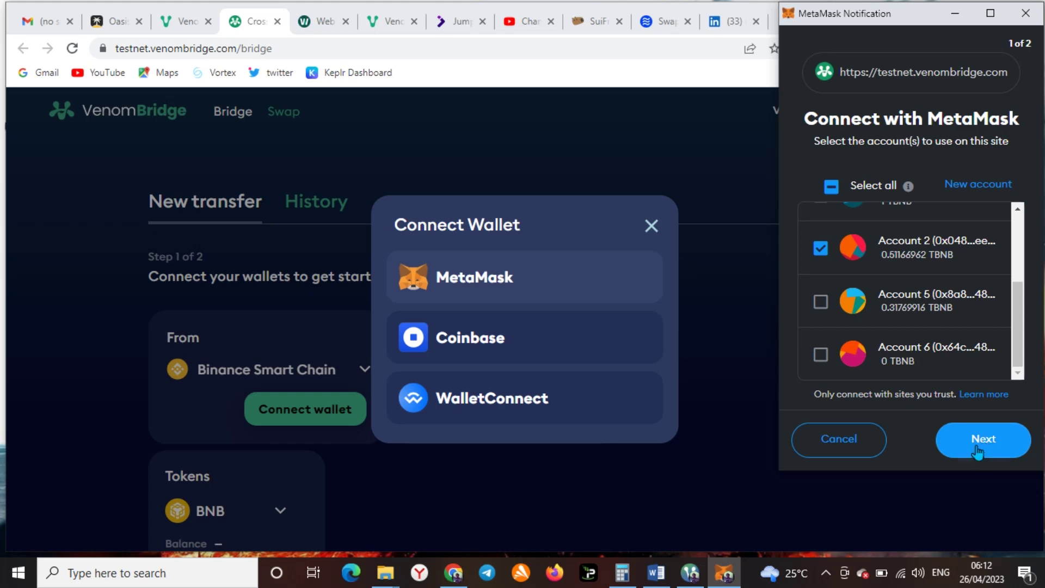
pyautogui.click(983, 448)
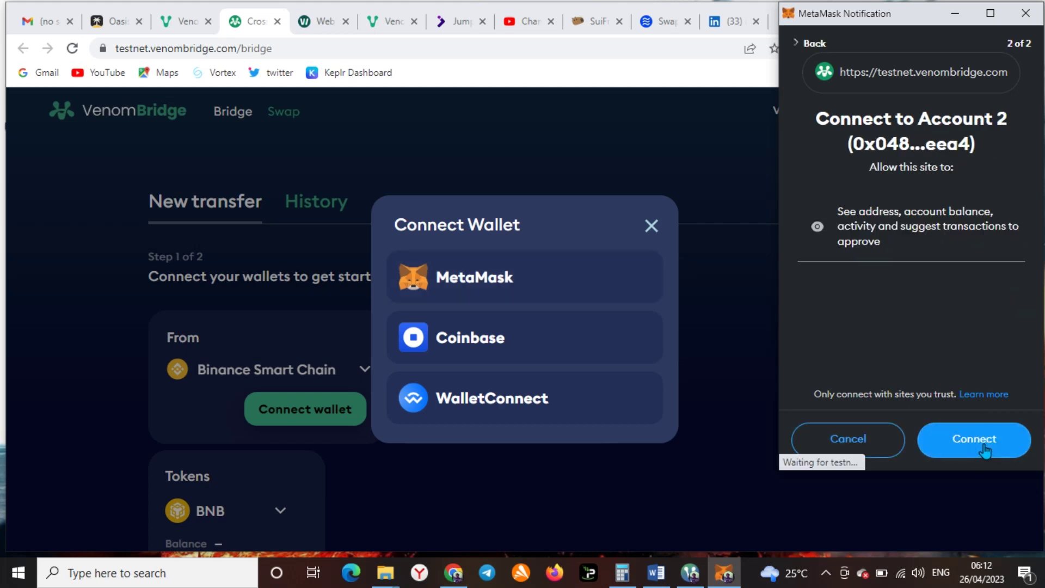
pyautogui.click(985, 447)
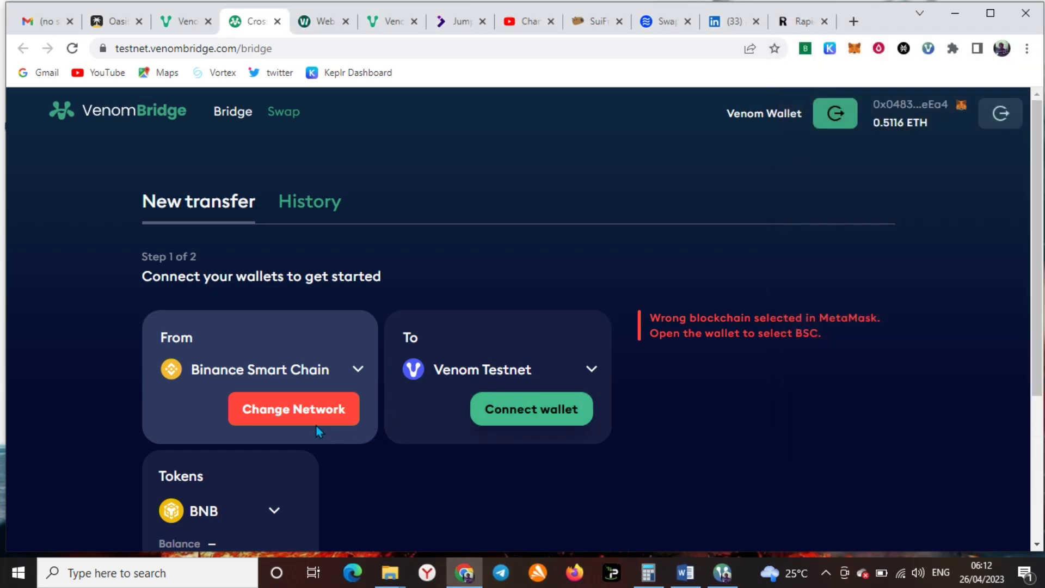
# Step: Check which source networks the bridge offers and switch the MetaMask network to Fantom Opera
pyautogui.click(358, 369)
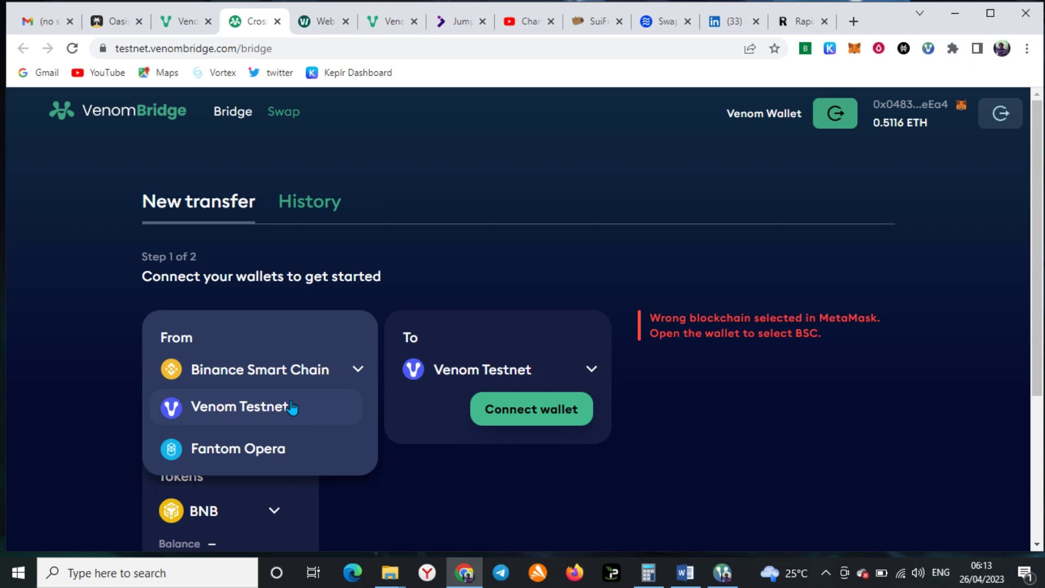
pyautogui.click(323, 381)
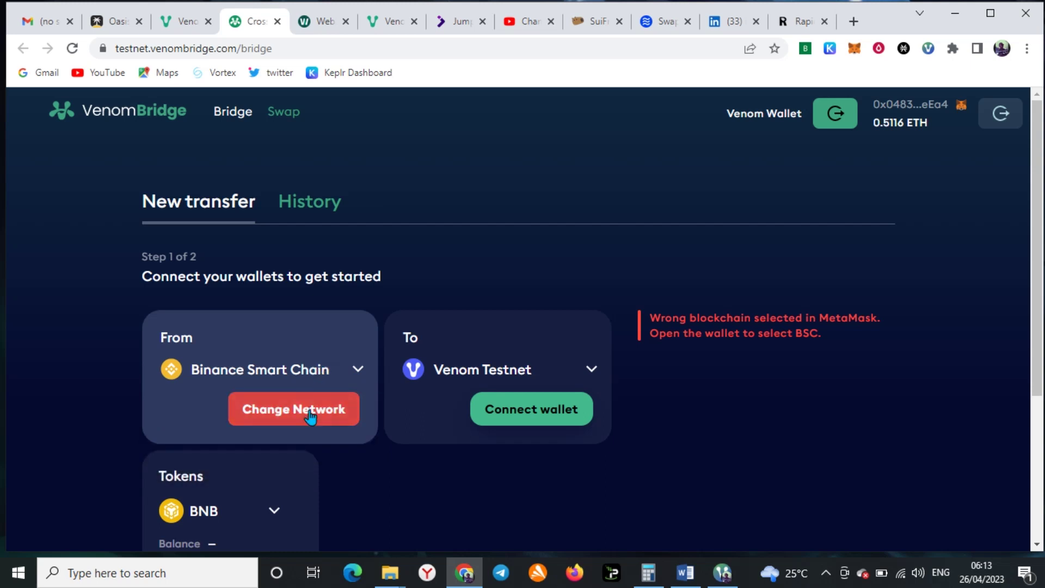
pyautogui.scroll(-1, 312, 420)
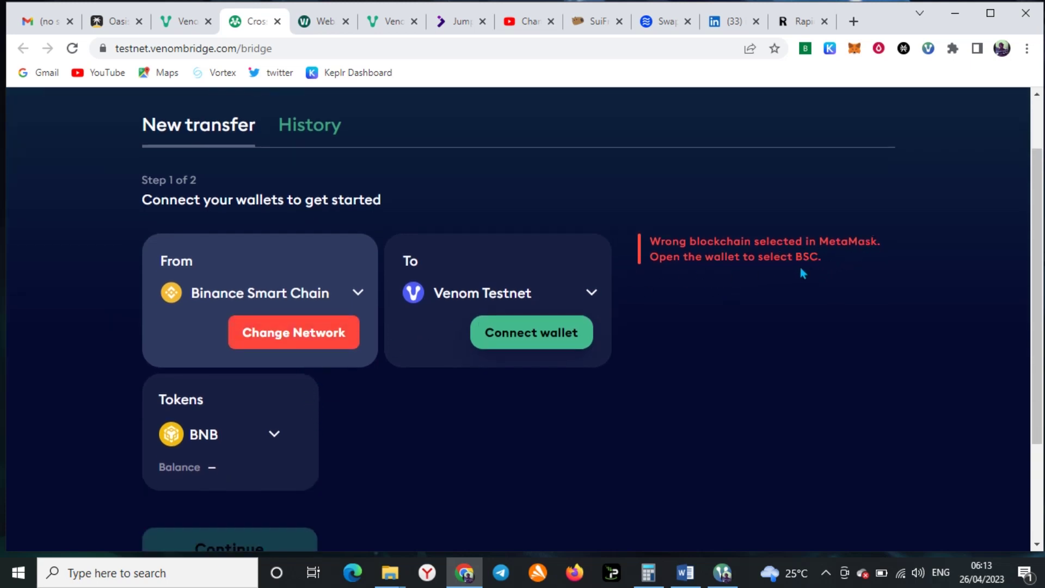
pyautogui.scroll(1, 590, 283)
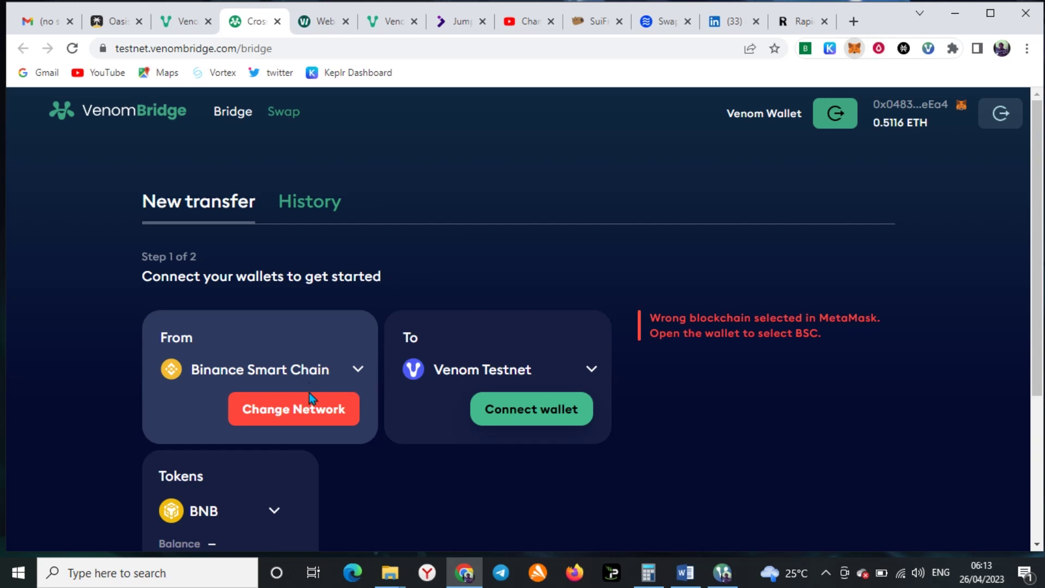
pyautogui.hotkey('alt', 'shift', 'm')
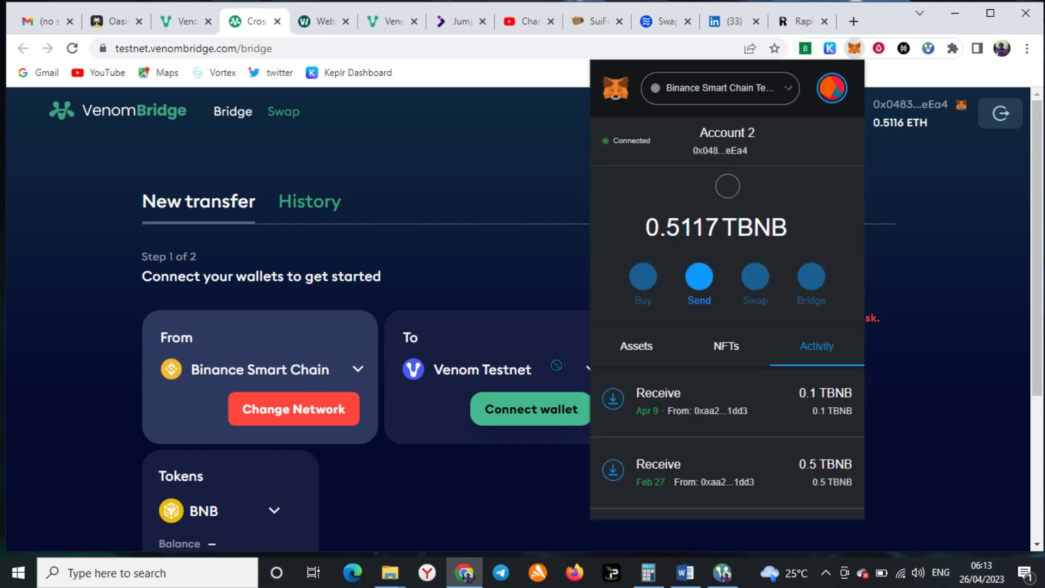
pyautogui.click(746, 98)
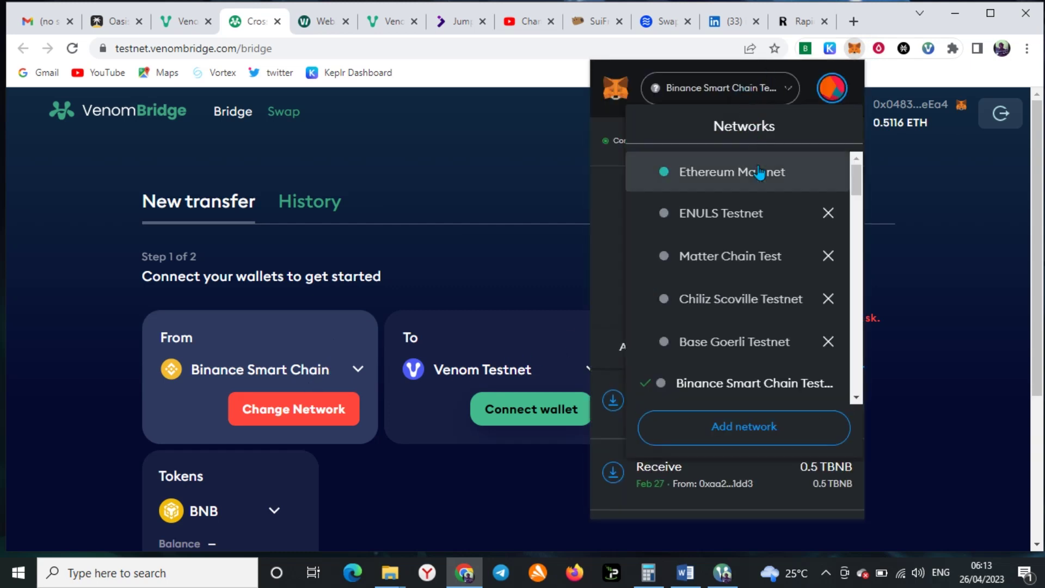
pyautogui.scroll(-2, 729, 267)
pyautogui.scroll(-3, 726, 273)
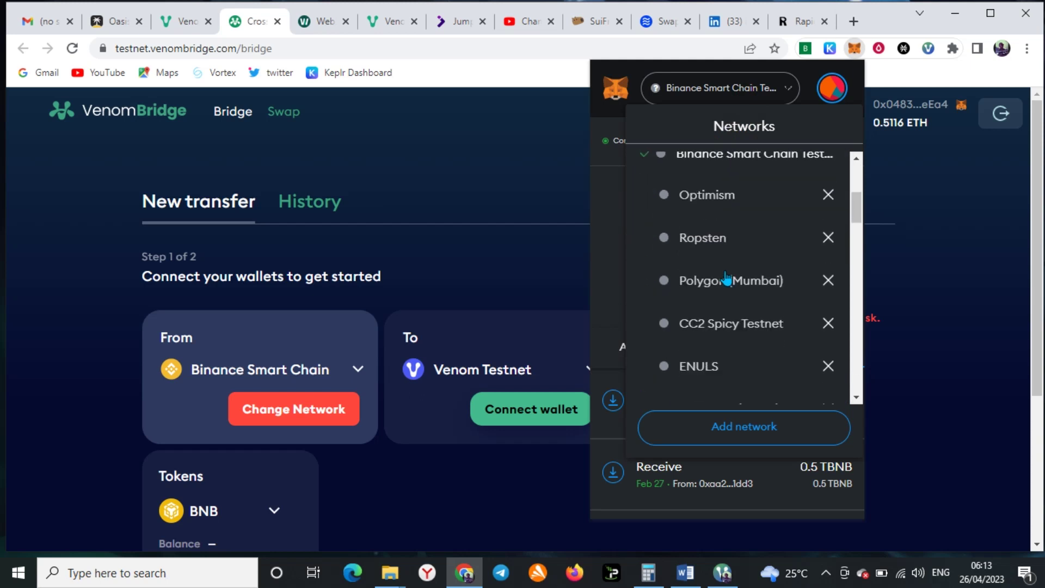
pyautogui.scroll(-4, 728, 278)
pyautogui.scroll(-3, 727, 280)
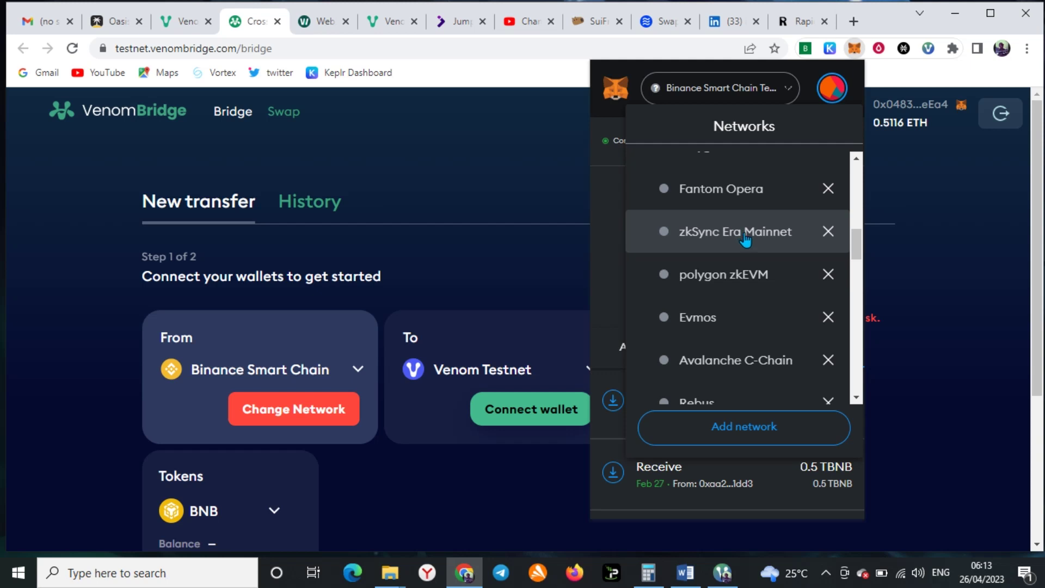
pyautogui.click(742, 203)
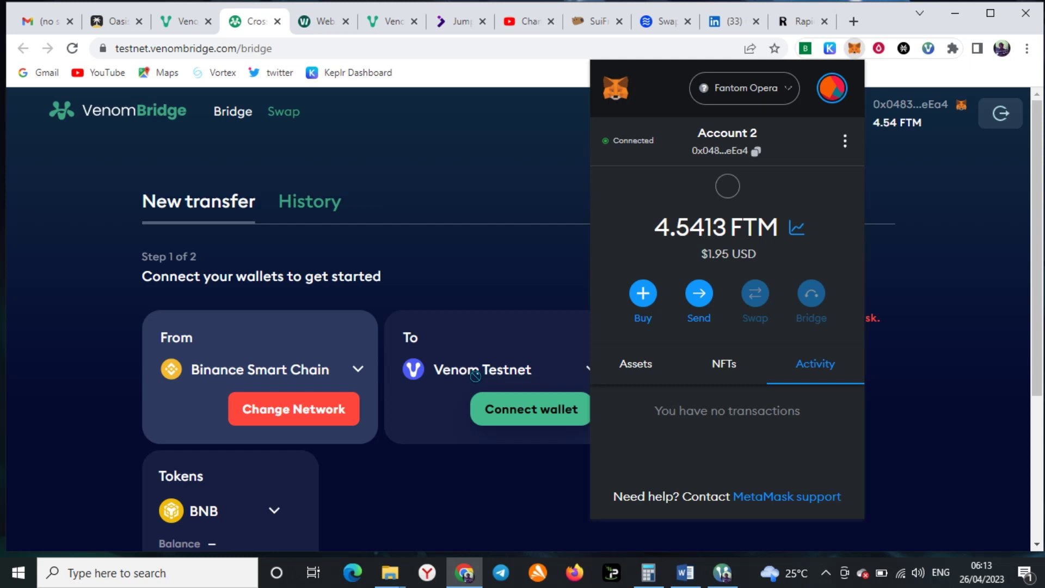
# Step: Set the transfer's source network to Fantom Opera
pyautogui.click(312, 415)
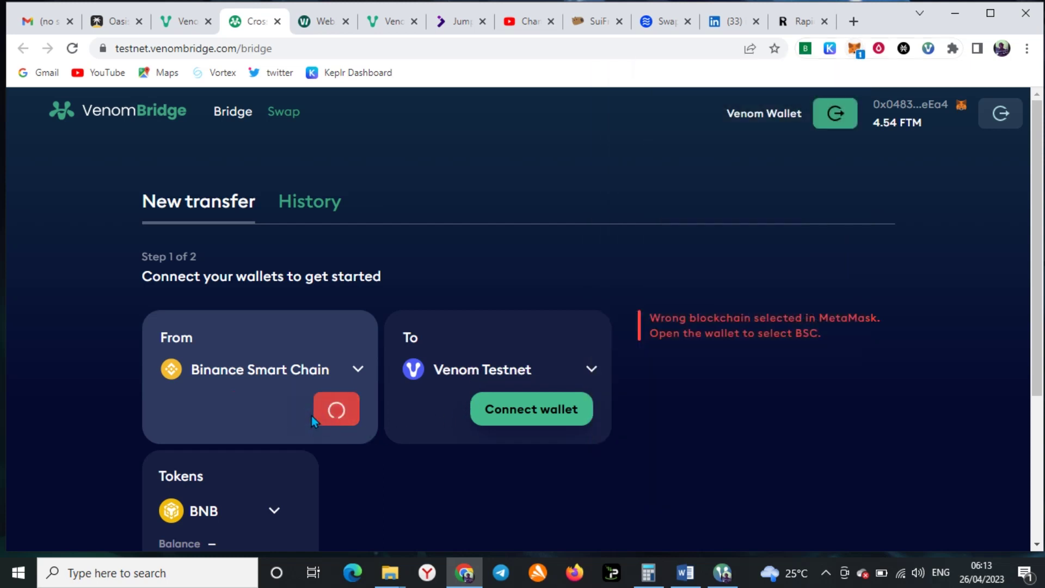
pyautogui.click(358, 370)
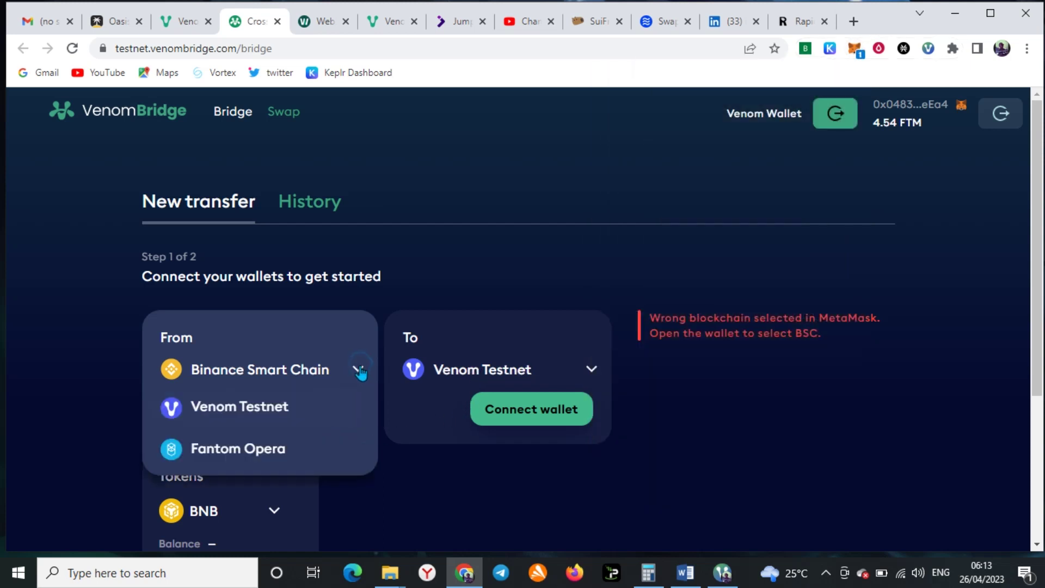
pyautogui.click(240, 448)
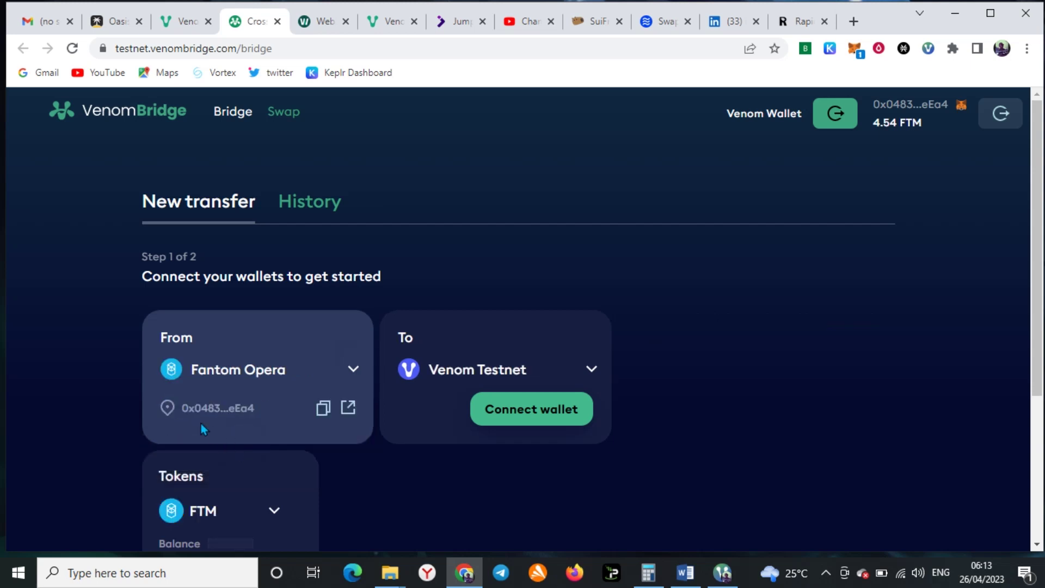
# Step: Connect Venom Wallet Account 1 as the Venom Testnet destination using the Venom Chrome Extension
pyautogui.click(536, 409)
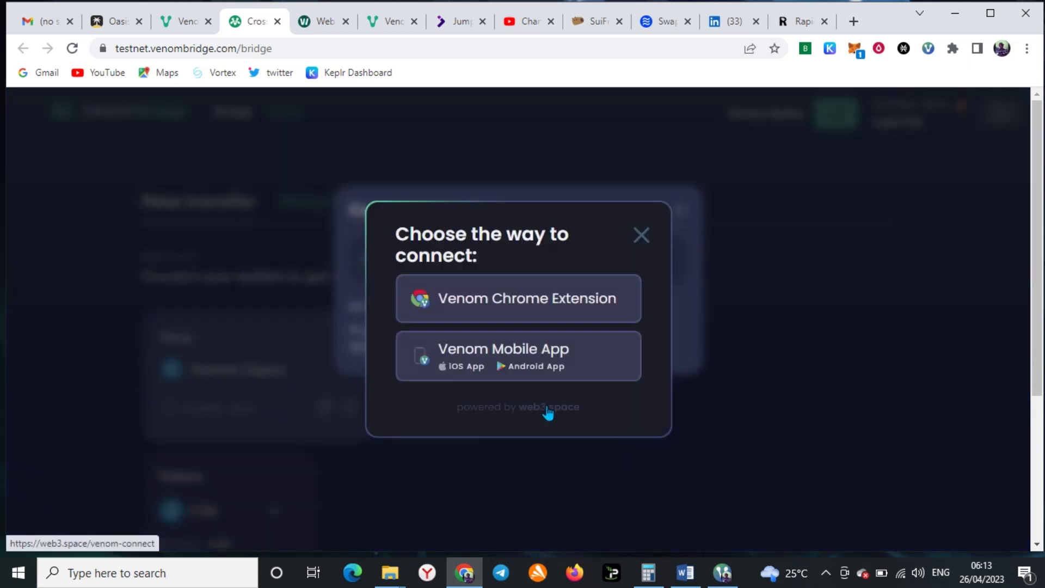
pyautogui.click(512, 305)
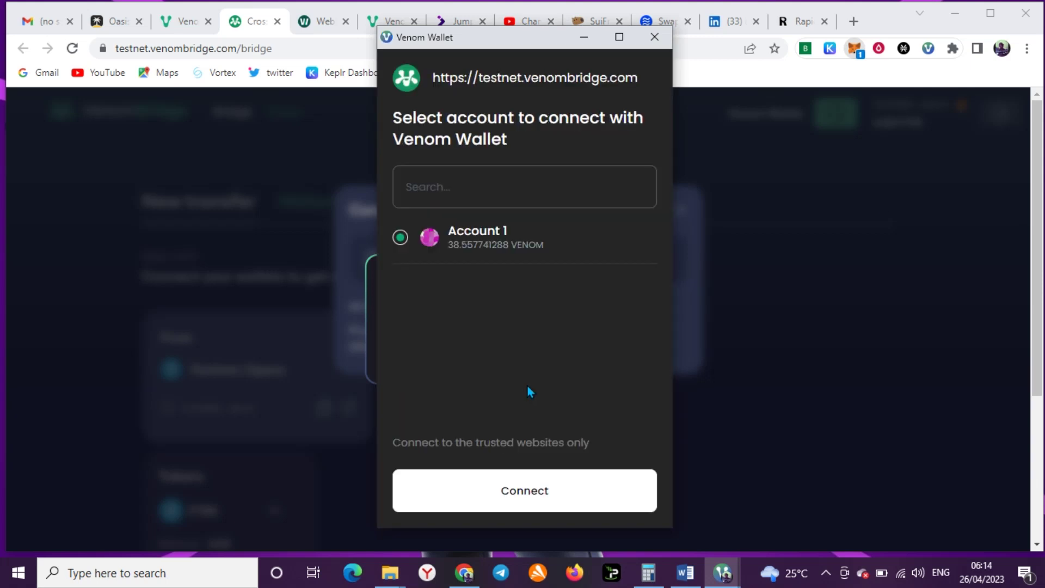
pyautogui.click(516, 497)
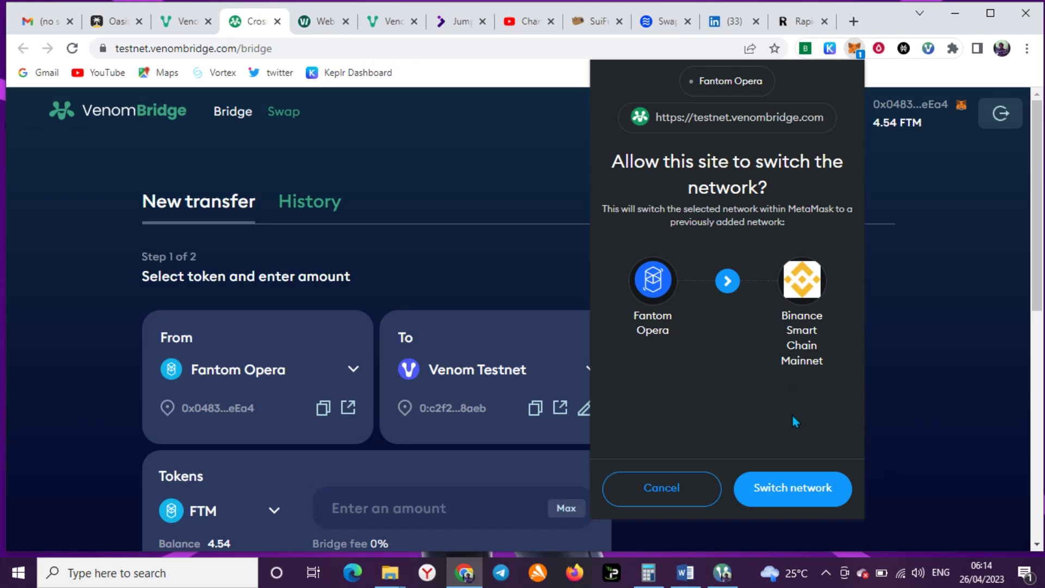
# Step: Reject the bridge's pending MetaMask request to switch to Binance Smart Chain Mainnet and close the wallet
pyautogui.click(688, 499)
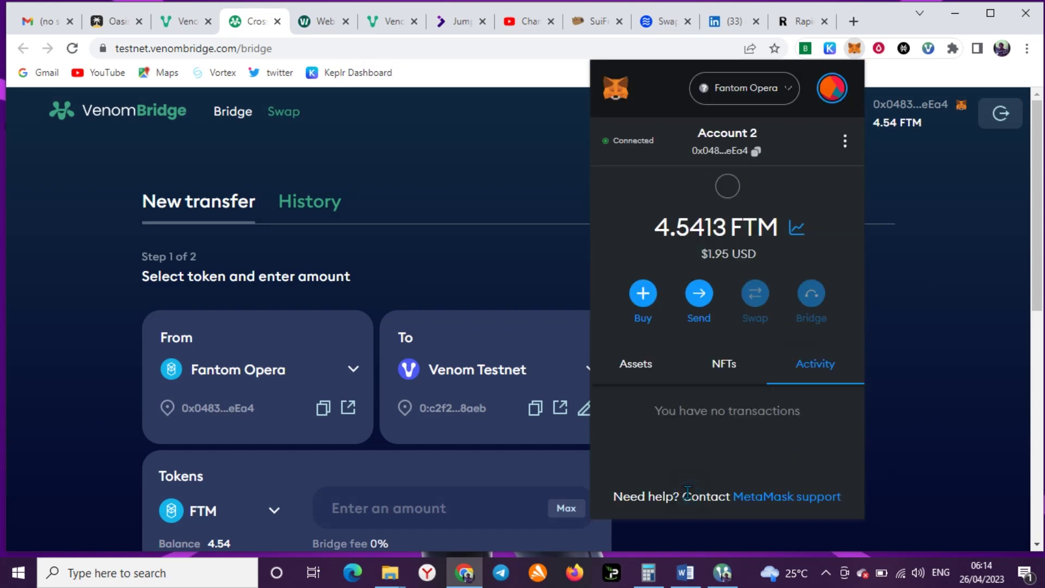
pyautogui.click(450, 266)
# Step: Enter 1 FTM as the amount to transfer from Fantom Opera to Venom Testnet and review the transfer form
pyautogui.scroll(-3, 511, 381)
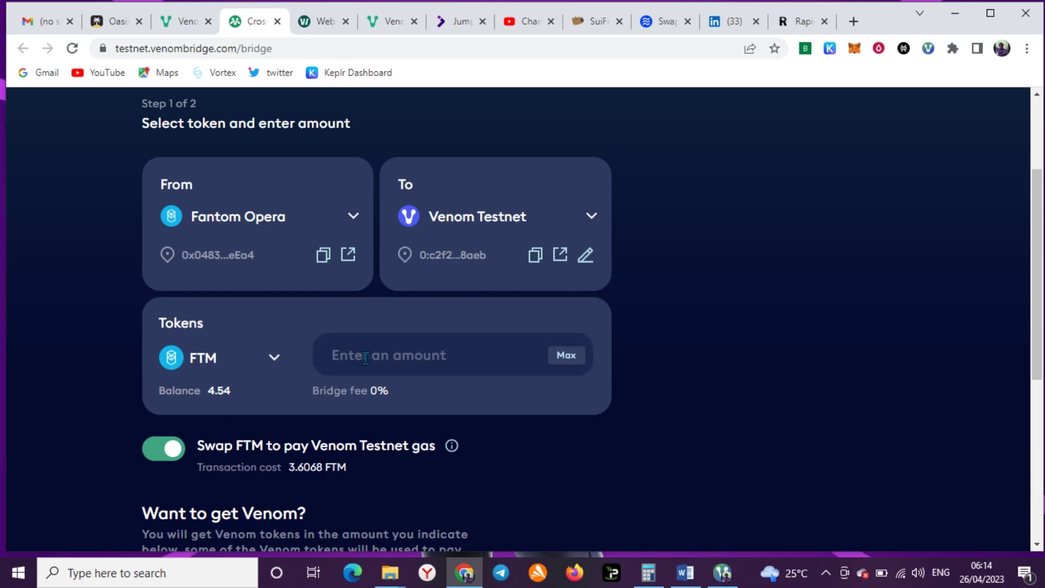
pyautogui.click(354, 219)
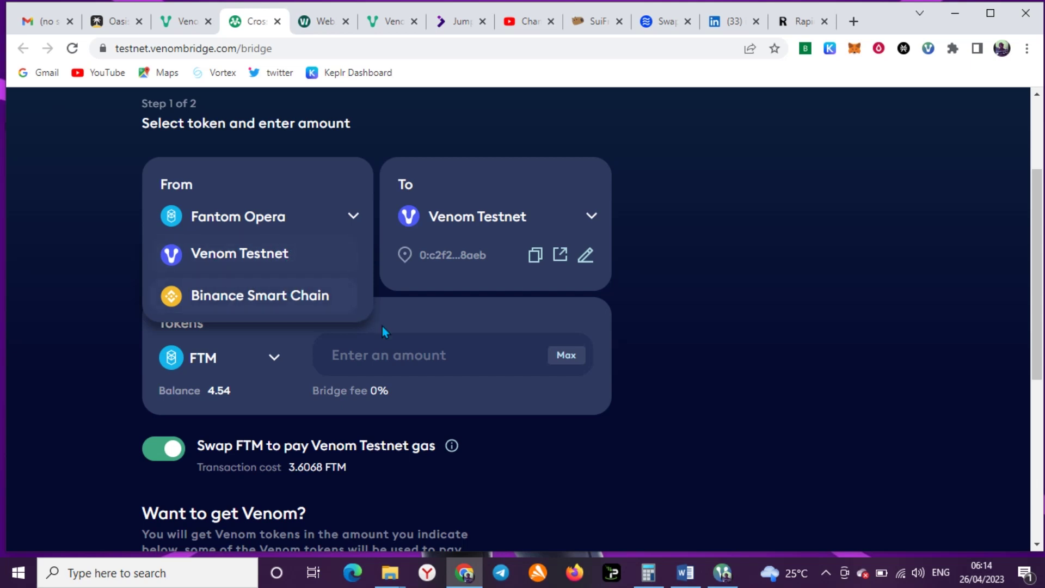
pyautogui.click(397, 342)
pyautogui.write('1')
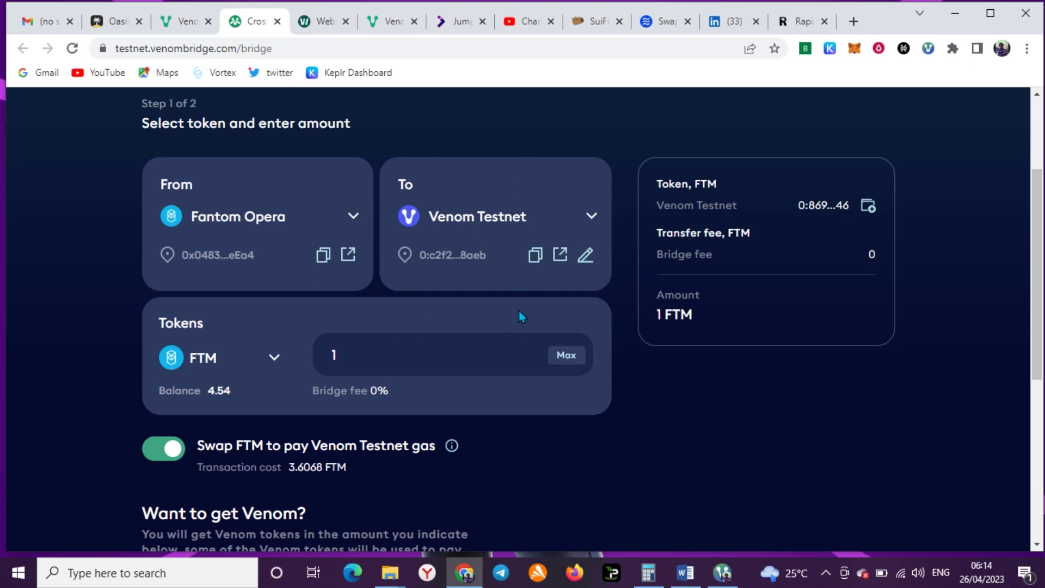
pyautogui.scroll(-3, 524, 348)
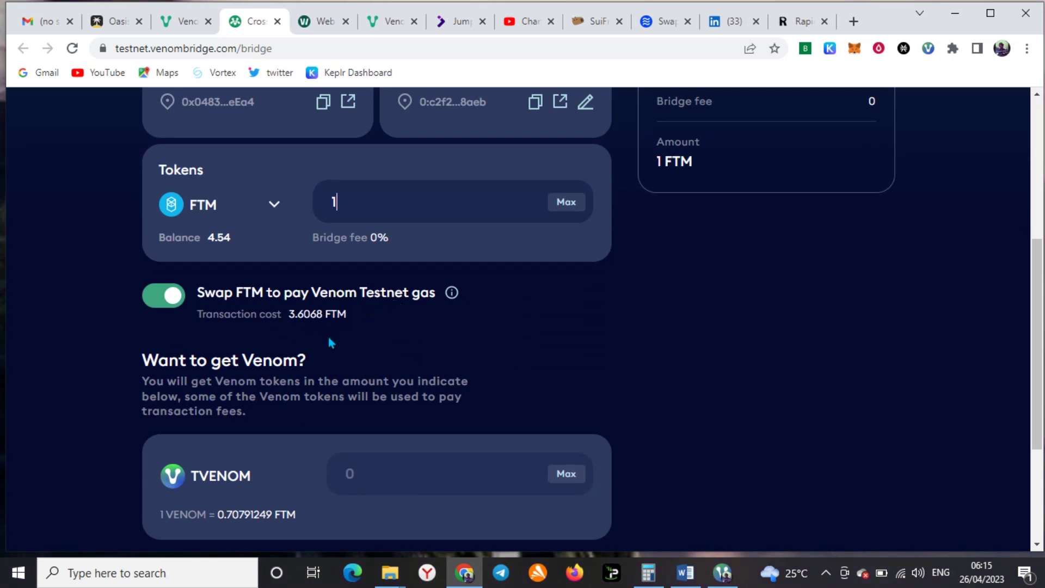
pyautogui.press('BackSpace')
pyautogui.write('1')
pyautogui.scroll(-3, 442, 375)
pyautogui.scroll(5, 440, 377)
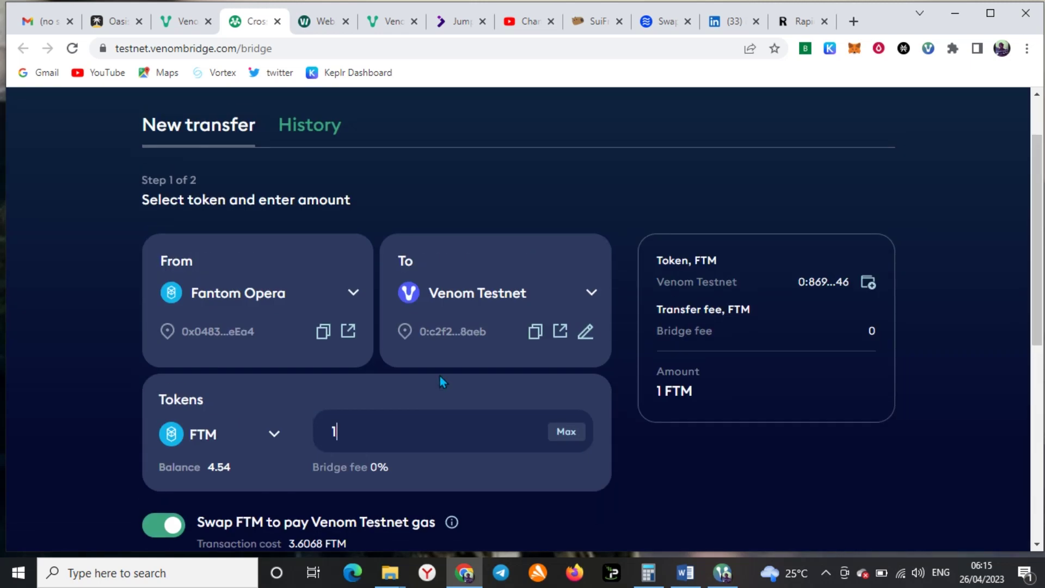
pyautogui.scroll(-5, 539, 366)
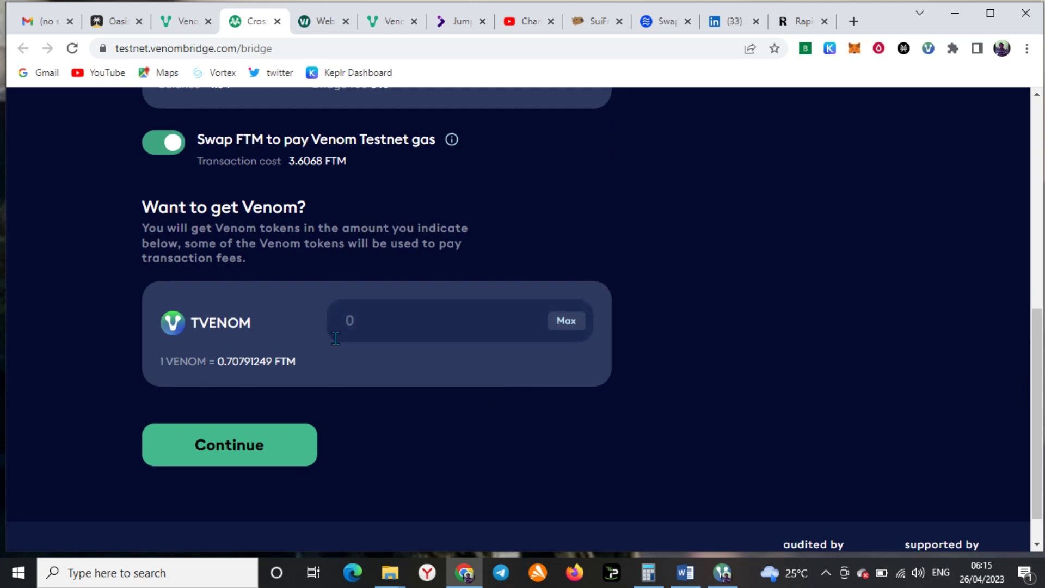
# Step: Request 1 TVENOM along with the 1 FTM transfer and continue to the transfer actions stage
pyautogui.scroll(1, 334, 343)
pyautogui.scroll(5, 334, 346)
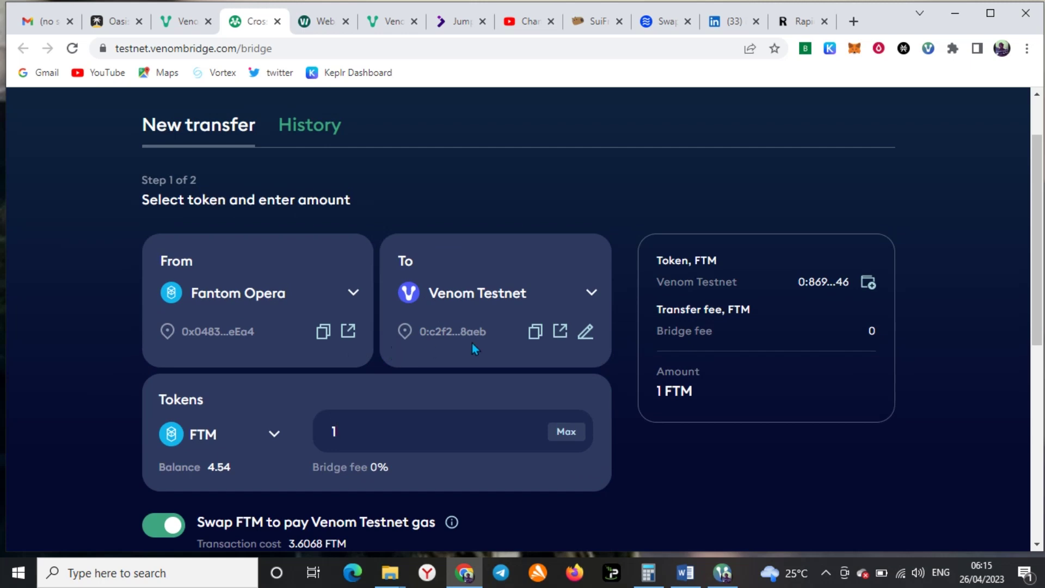
pyautogui.scroll(-5, 472, 344)
pyautogui.scroll(-1, 433, 376)
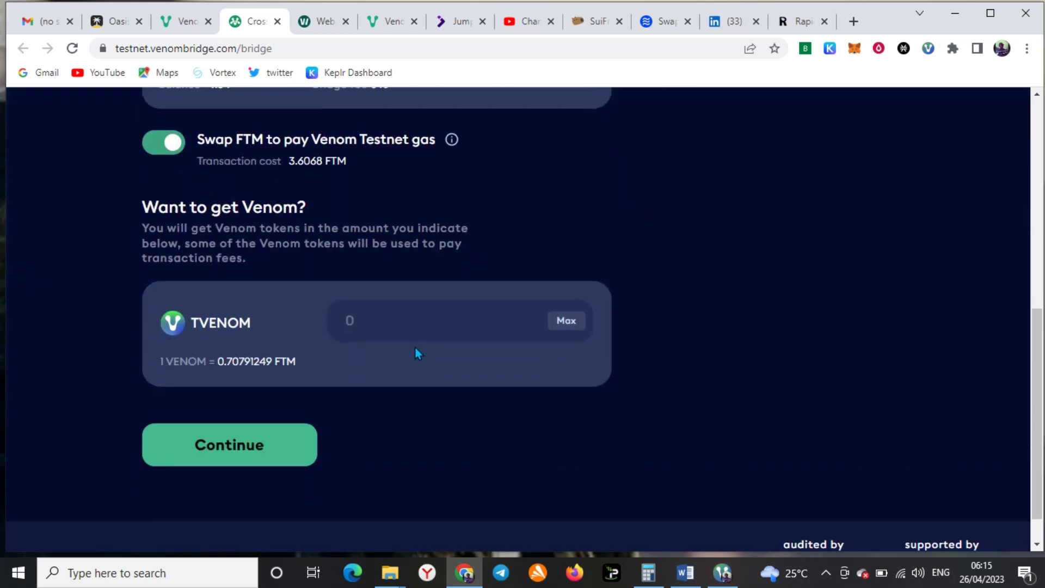
pyautogui.click(439, 316)
pyautogui.write('1')
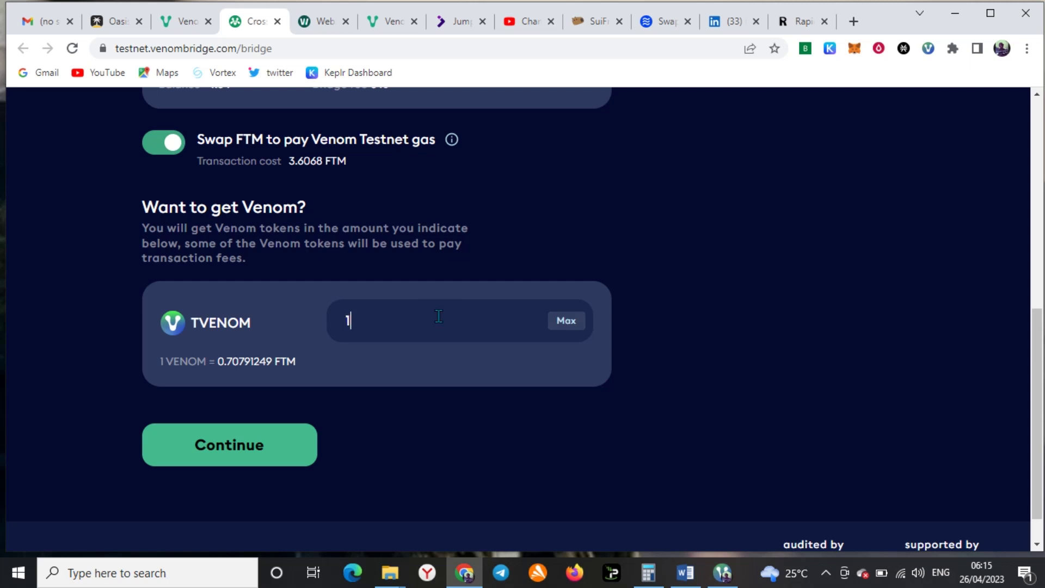
pyautogui.click(299, 460)
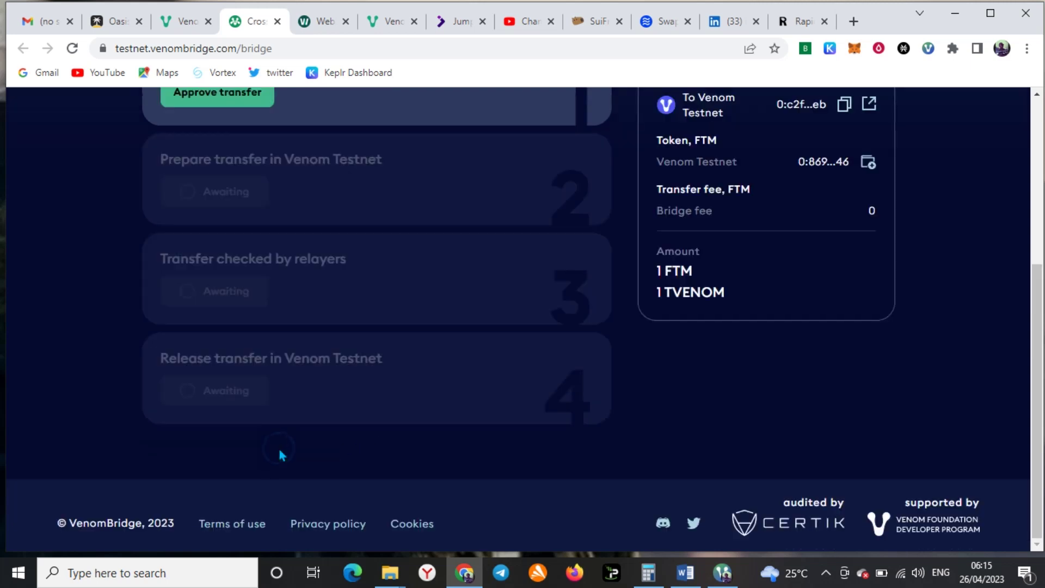
# Step: Try to approve the transfer of 1 FTM and 1 TVENOM to the Fantom Opera vault
pyautogui.scroll(3, 439, 427)
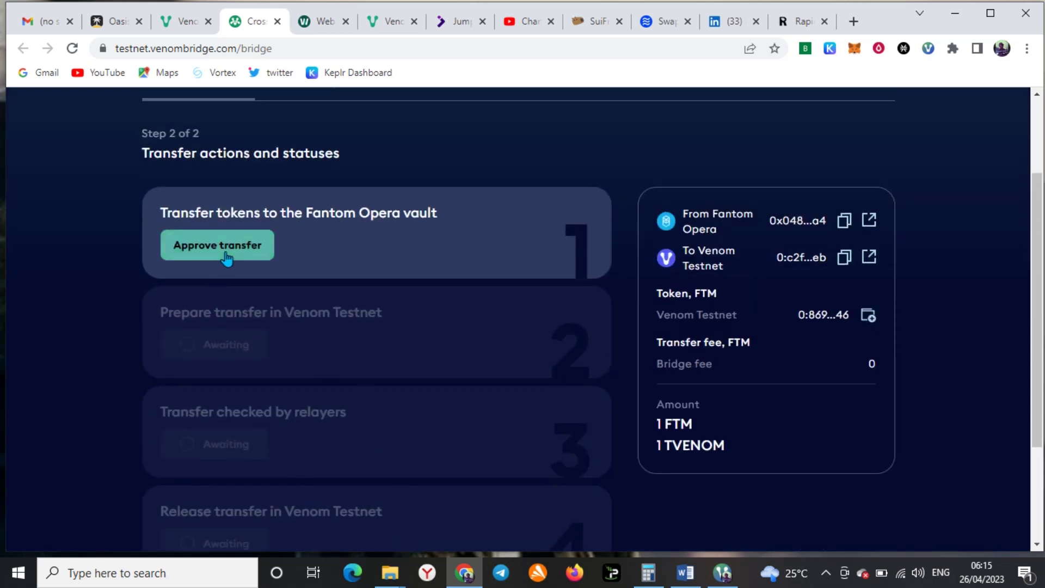
pyautogui.click(225, 256)
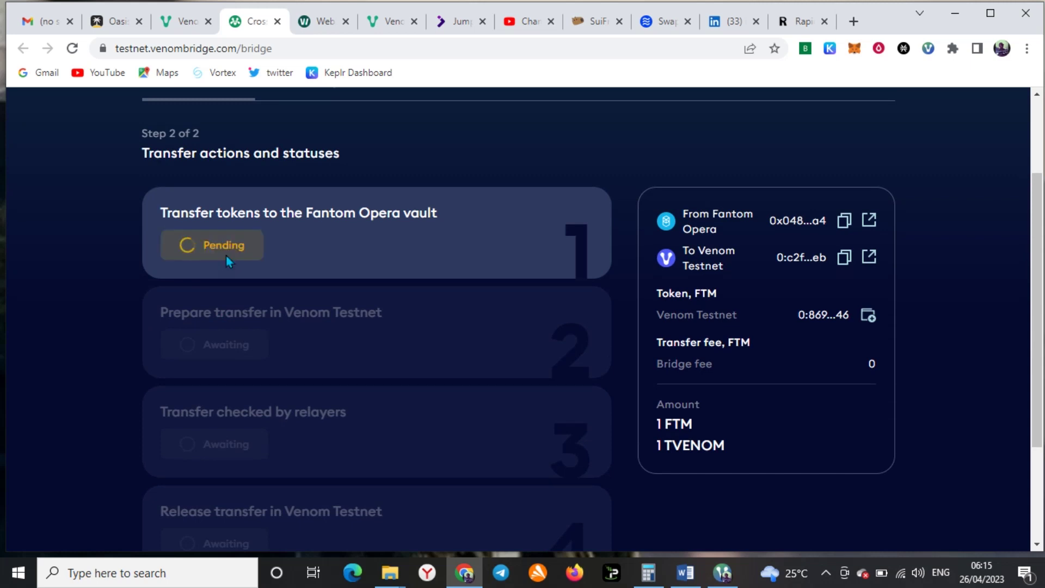
pyautogui.click(239, 263)
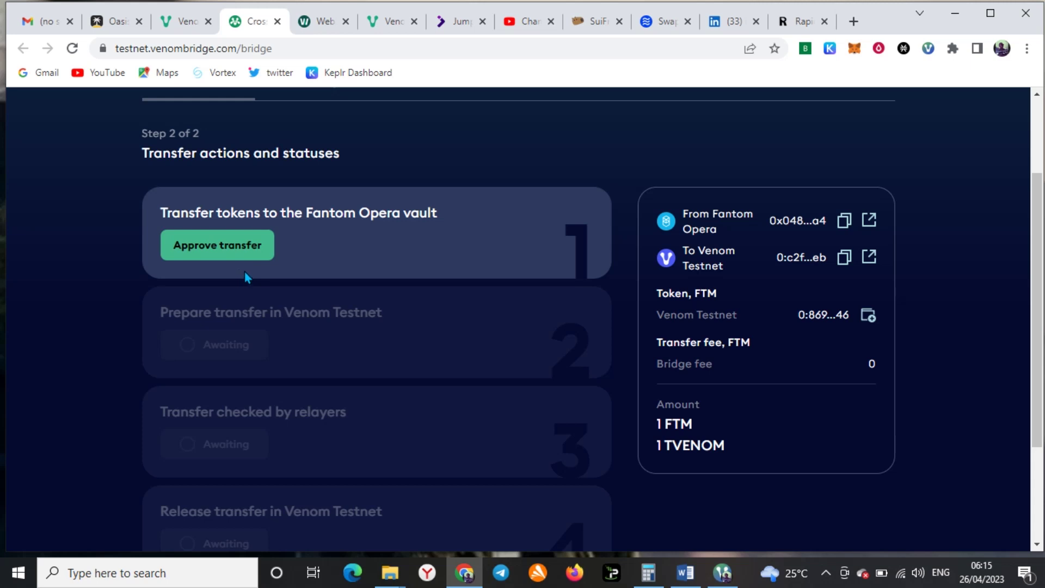
pyautogui.click(233, 246)
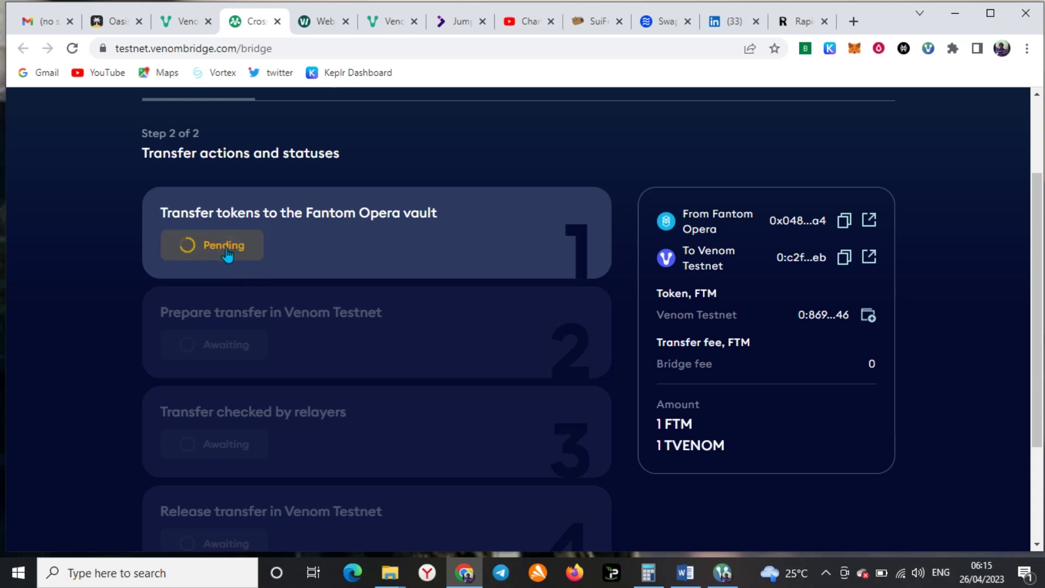
pyautogui.scroll(2, 240, 240)
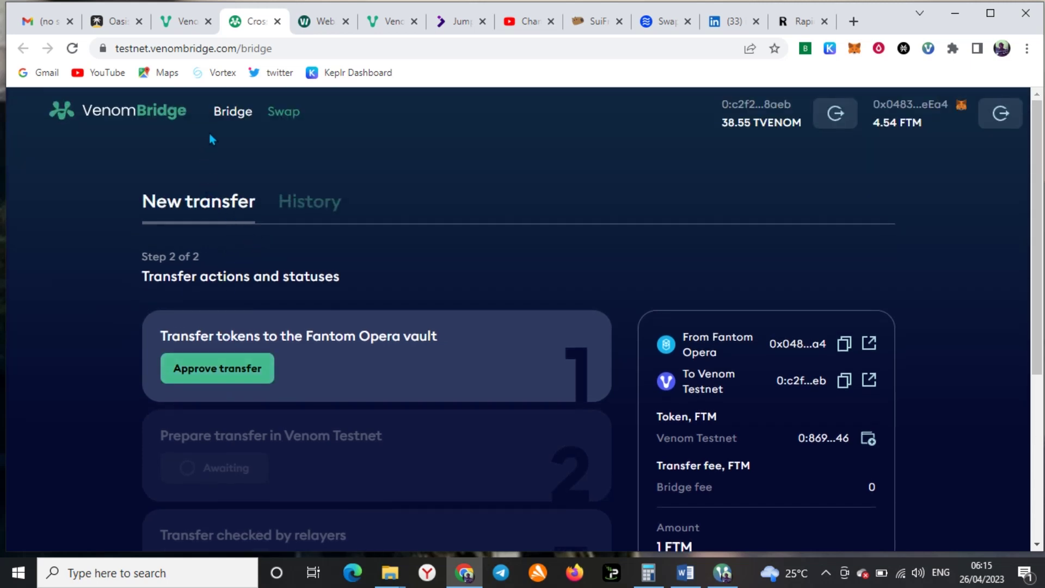
# Step: Start a new bridge transfer from Fantom Opera to Venom Testnet and enter 1 FTM as the amount
pyautogui.click(270, 111)
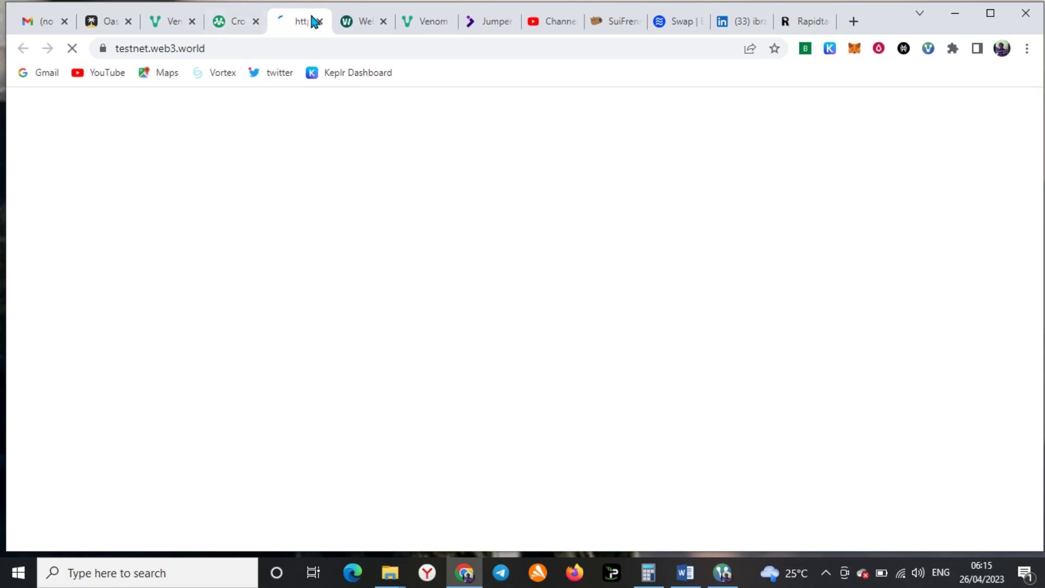
pyautogui.hotkey('ctrl', 'w')
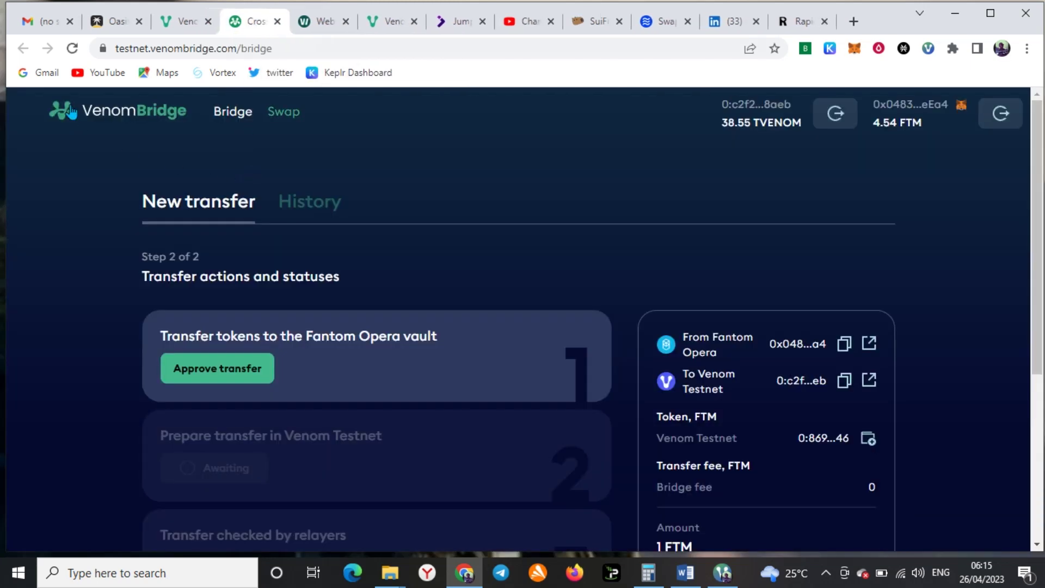
pyautogui.click(224, 114)
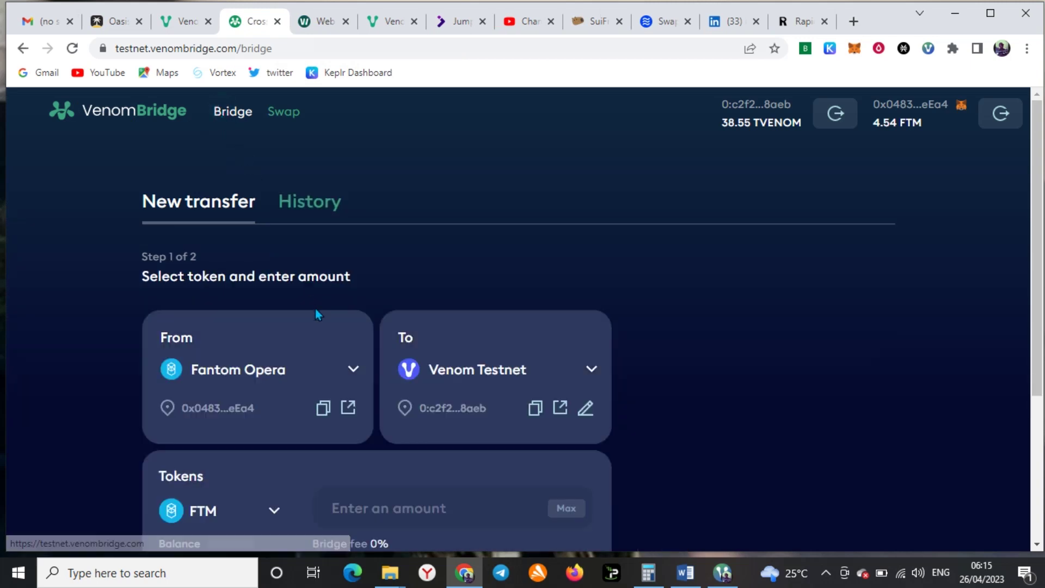
pyautogui.scroll(-4, 315, 312)
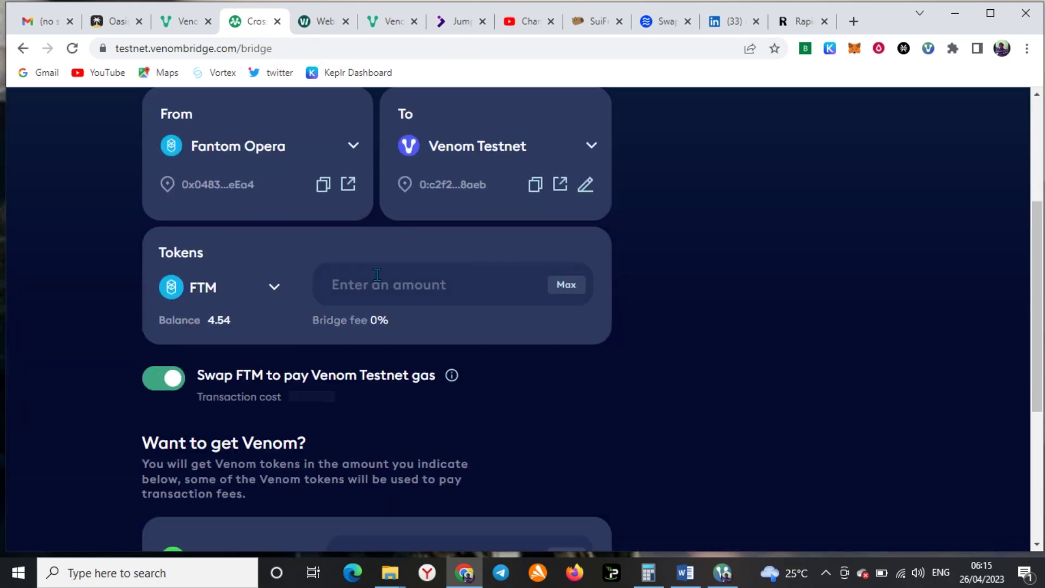
pyautogui.click(477, 284)
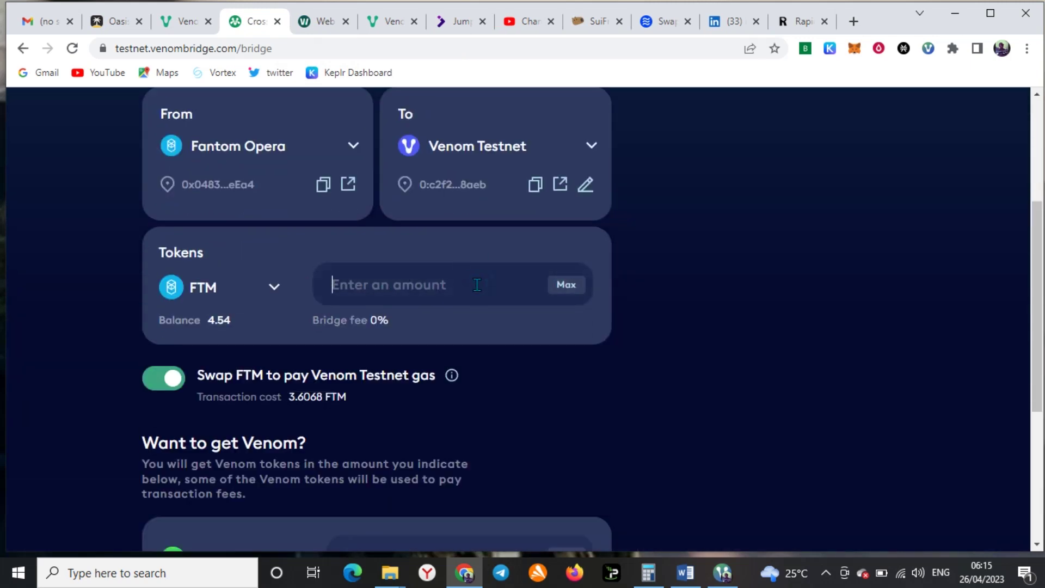
pyautogui.write('1')
pyautogui.scroll(-4, 517, 334)
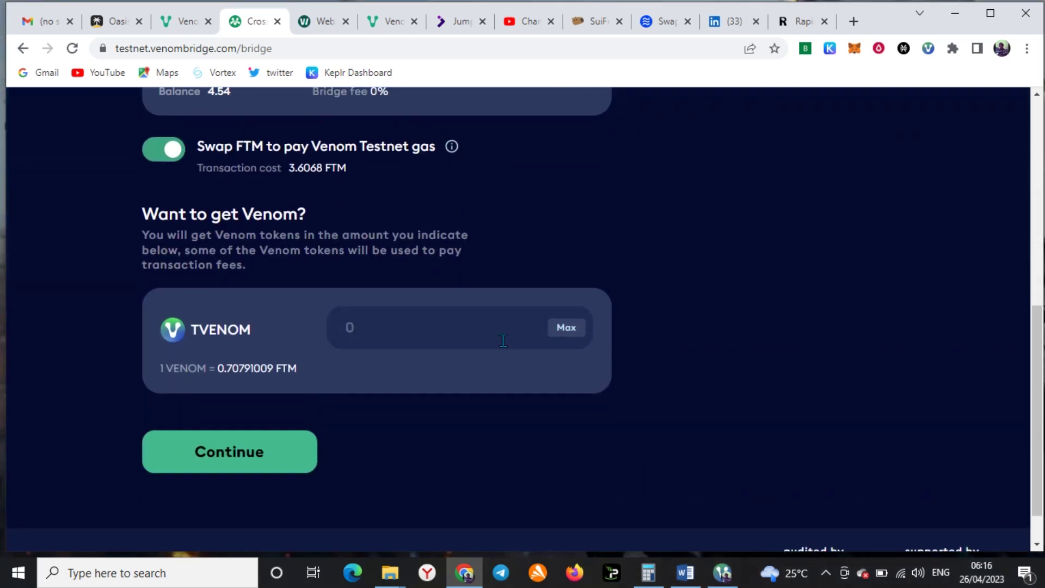
# Step: Continue without requesting any TVENOM and try to approve the 1 FTM transfer to the Fantom Opera vault
pyautogui.click(277, 403)
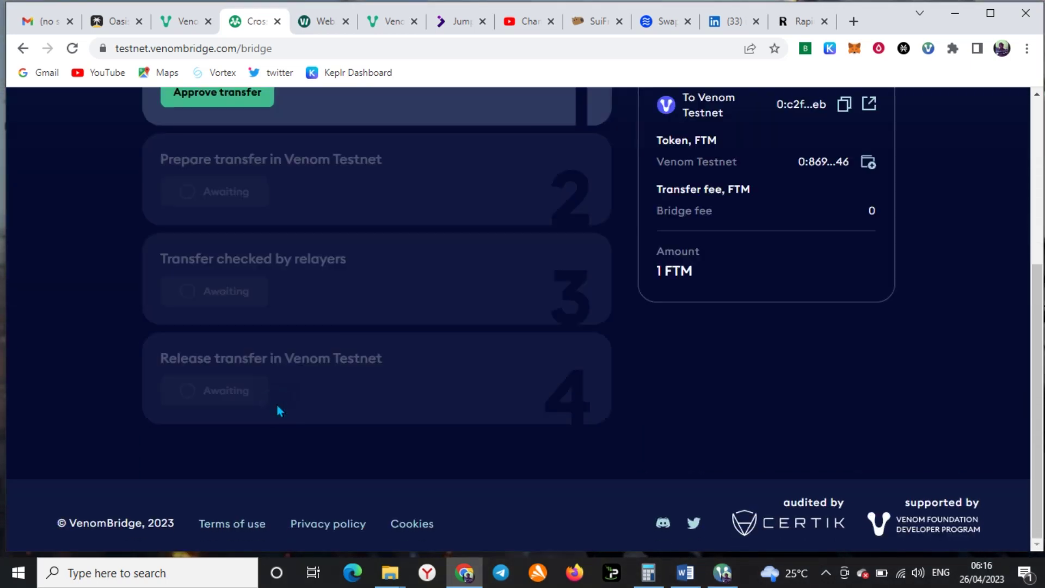
pyautogui.scroll(3, 373, 216)
pyautogui.click(246, 255)
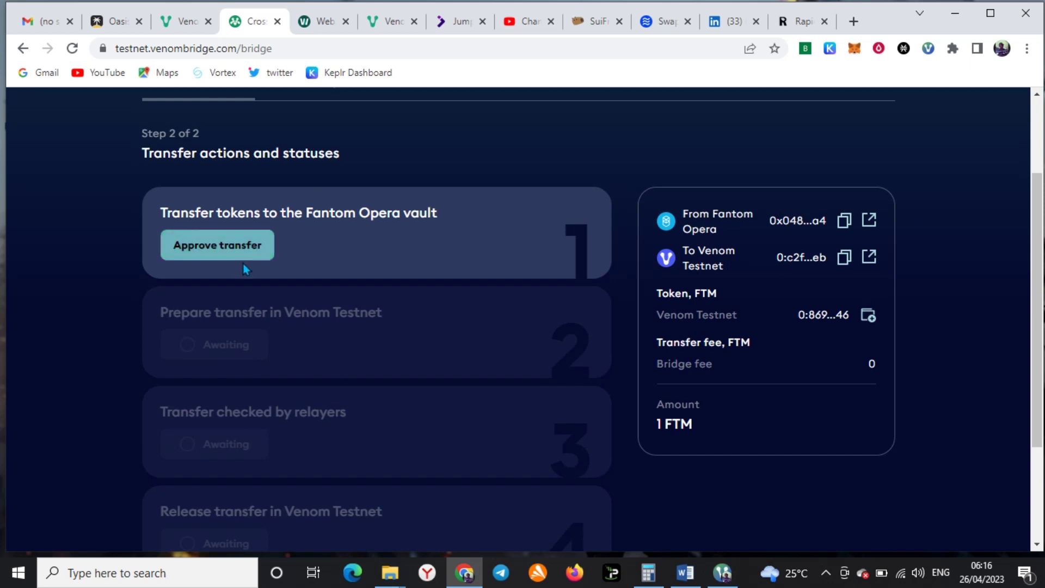
# Step: Reopen the blank bridge transfer form and set the amount to 2 FTM
pyautogui.scroll(2, 287, 256)
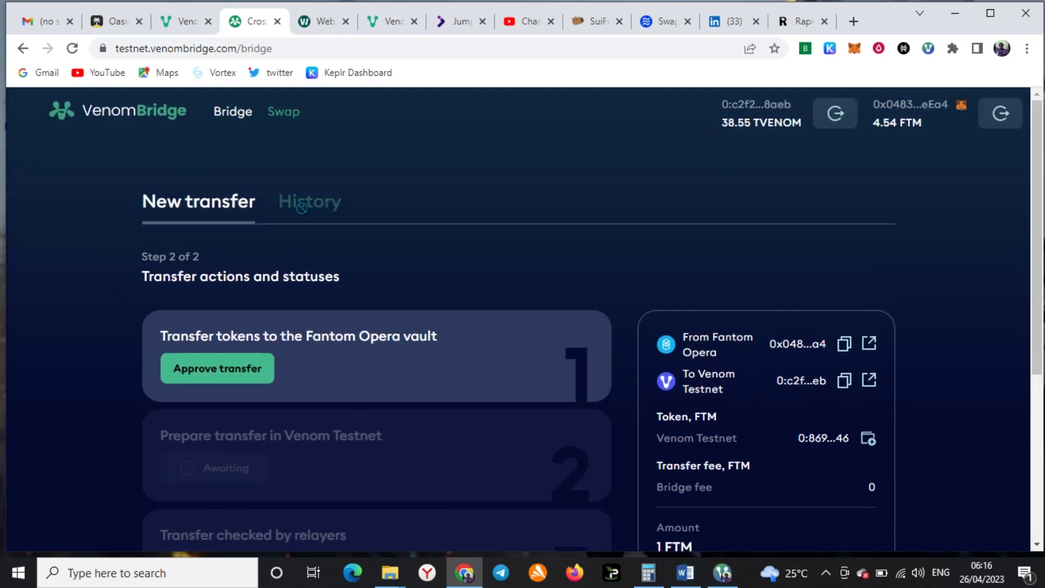
pyautogui.click(221, 116)
pyautogui.scroll(-4, 365, 255)
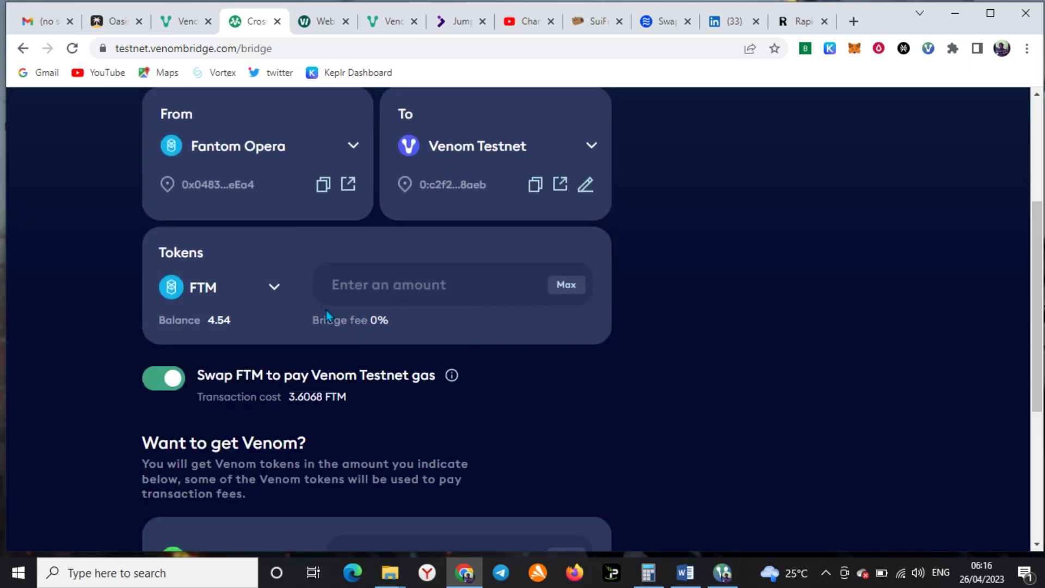
pyautogui.scroll(-3, 325, 309)
pyautogui.scroll(4, 276, 307)
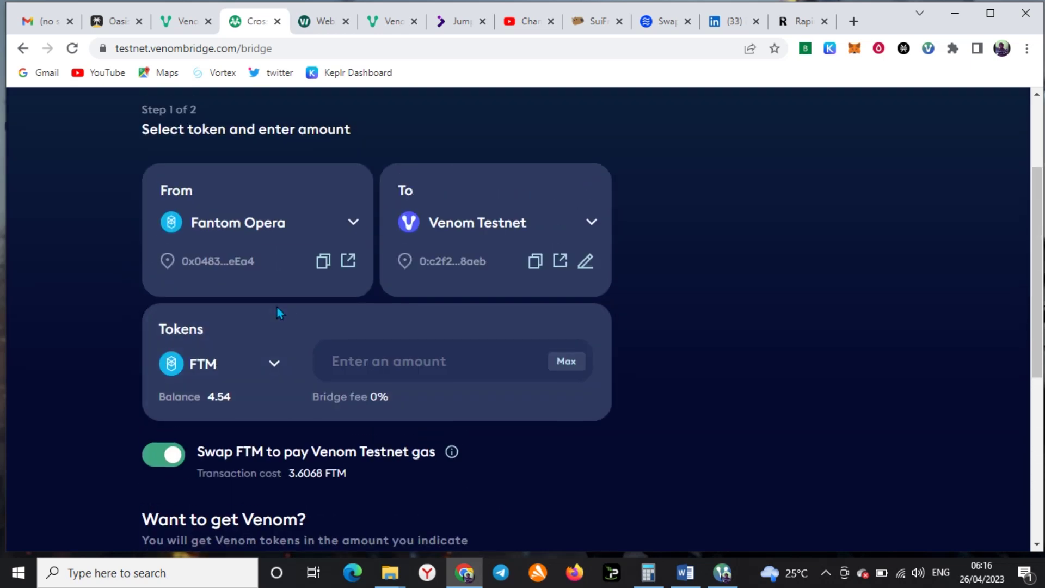
pyautogui.click(576, 367)
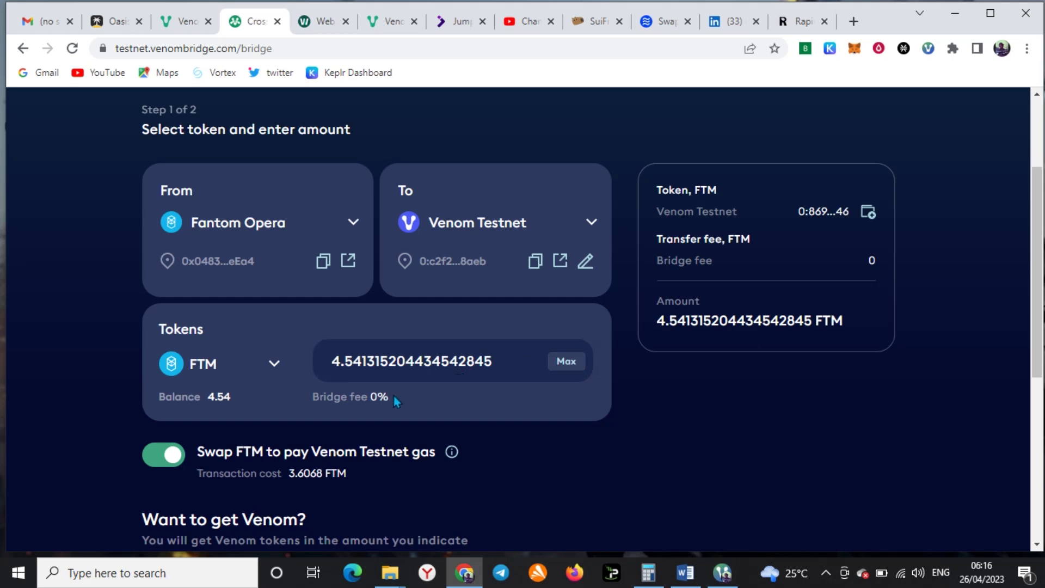
pyautogui.moveTo(499, 360); pyautogui.dragTo(277, 368)
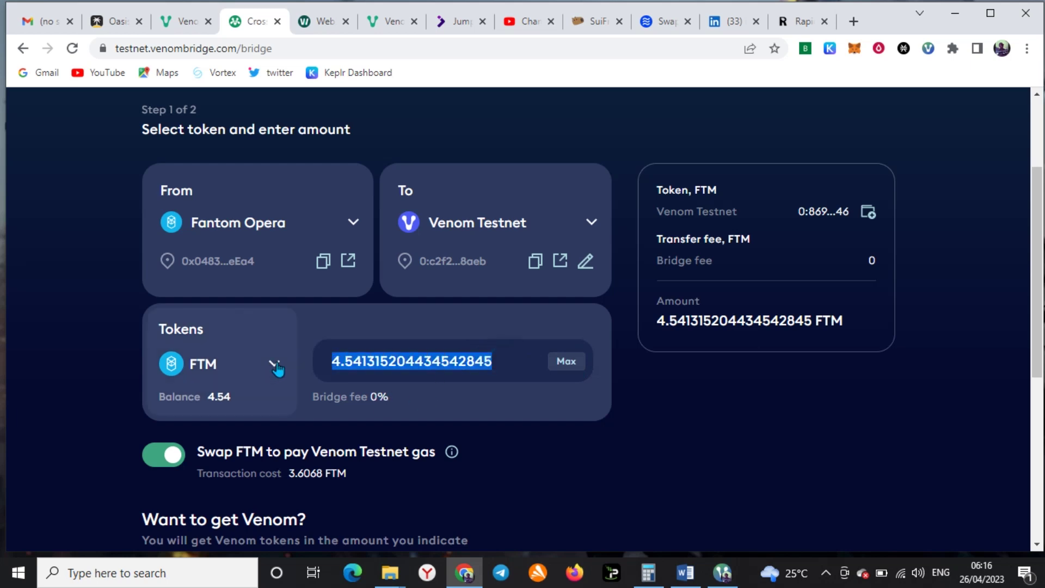
pyautogui.write('2')
pyautogui.scroll(-6, 492, 402)
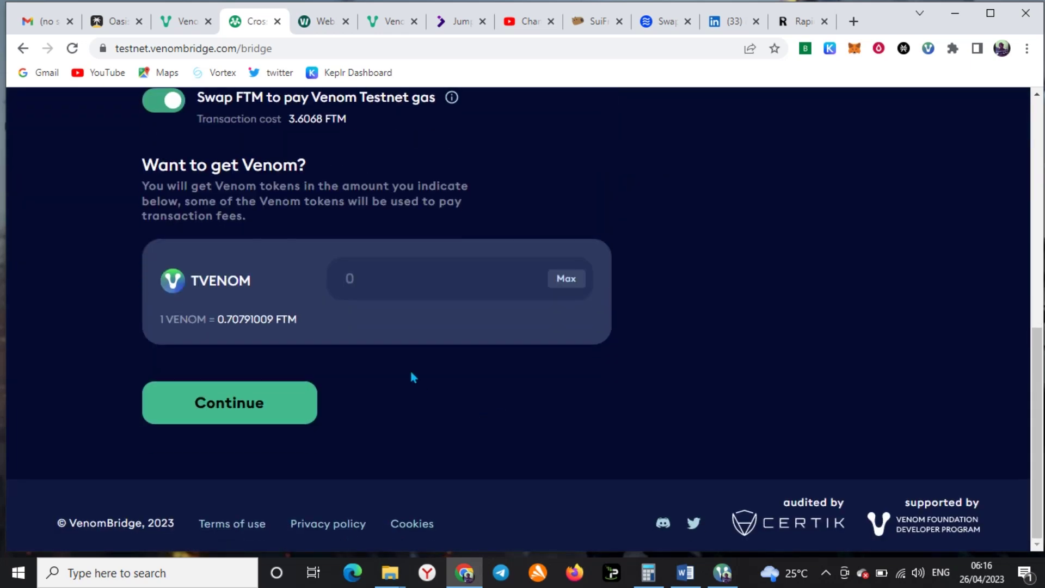
# Step: Review the 2 FTM transfer details and request 2 TVENOM along with it
pyautogui.click(349, 279)
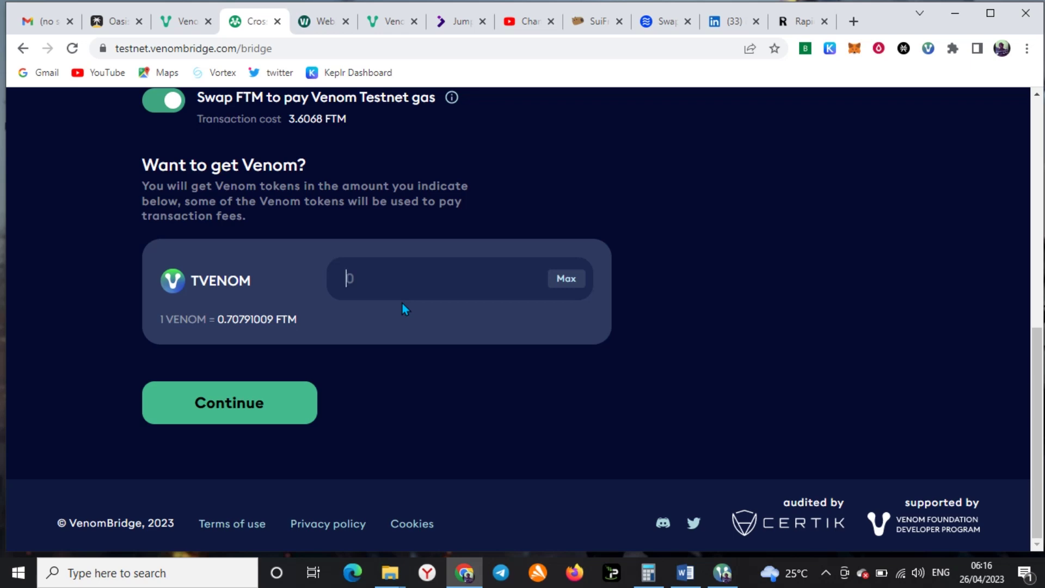
pyautogui.scroll(5, 419, 297)
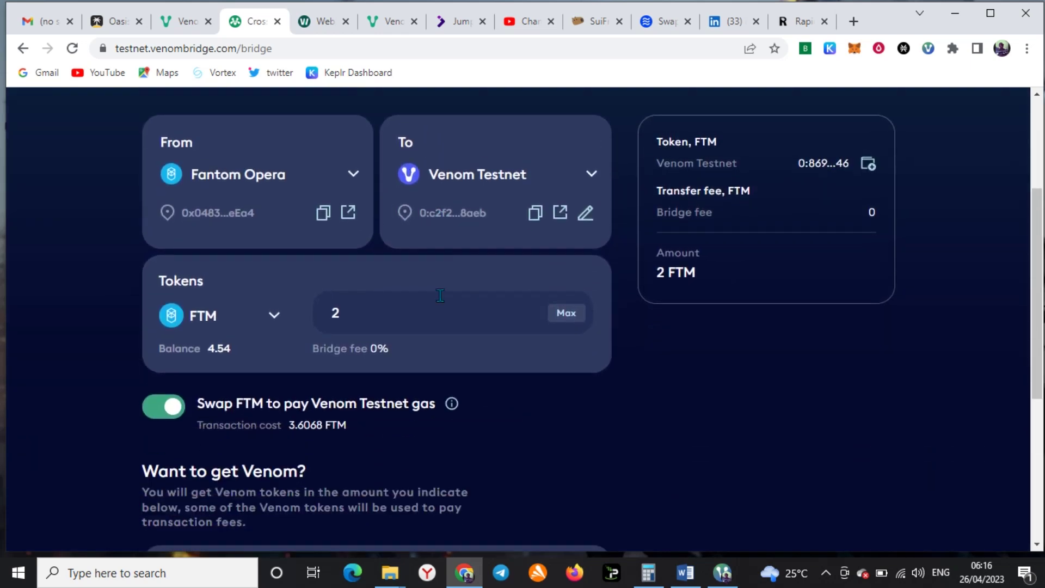
pyautogui.scroll(-5, 438, 299)
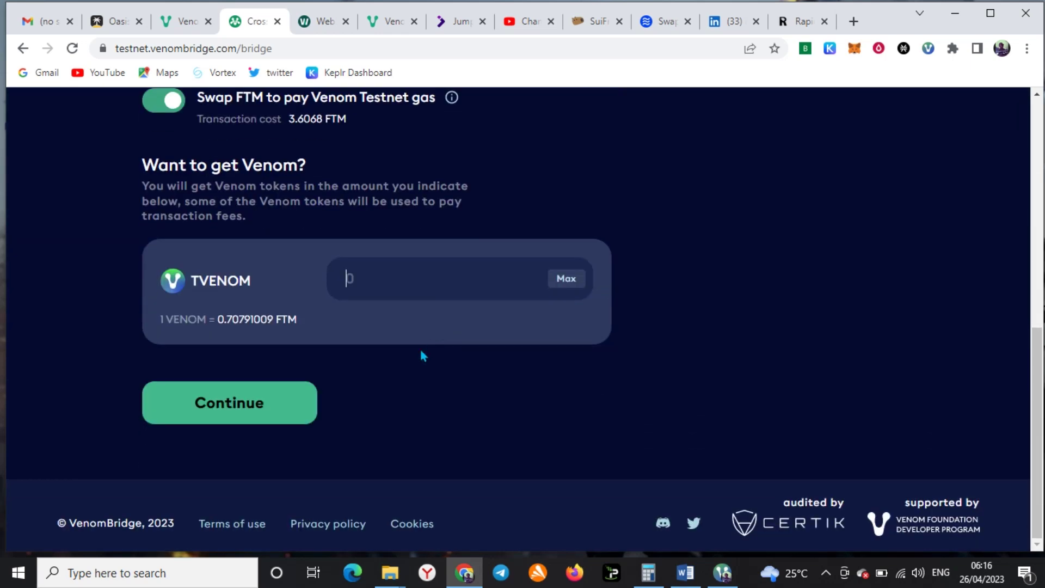
pyautogui.scroll(6, 327, 343)
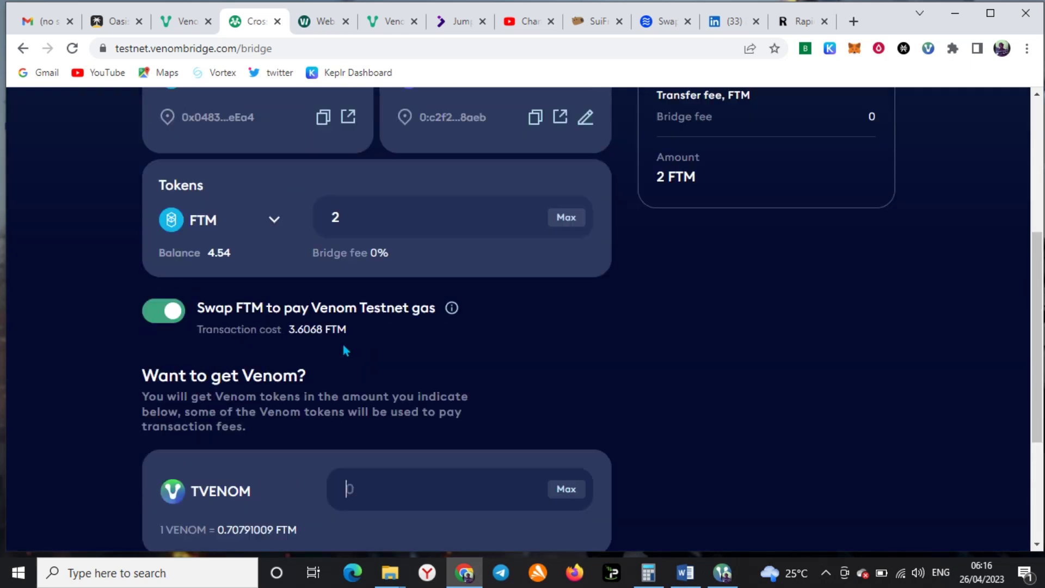
pyautogui.scroll(-3, 615, 348)
pyautogui.scroll(-1, 636, 357)
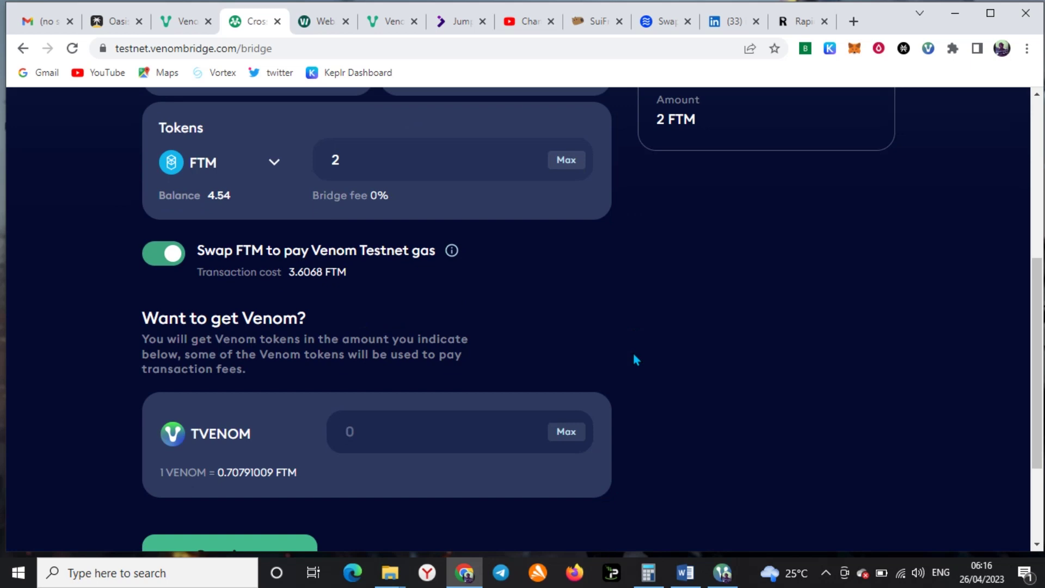
pyautogui.write('2')
pyautogui.scroll(-1, 381, 321)
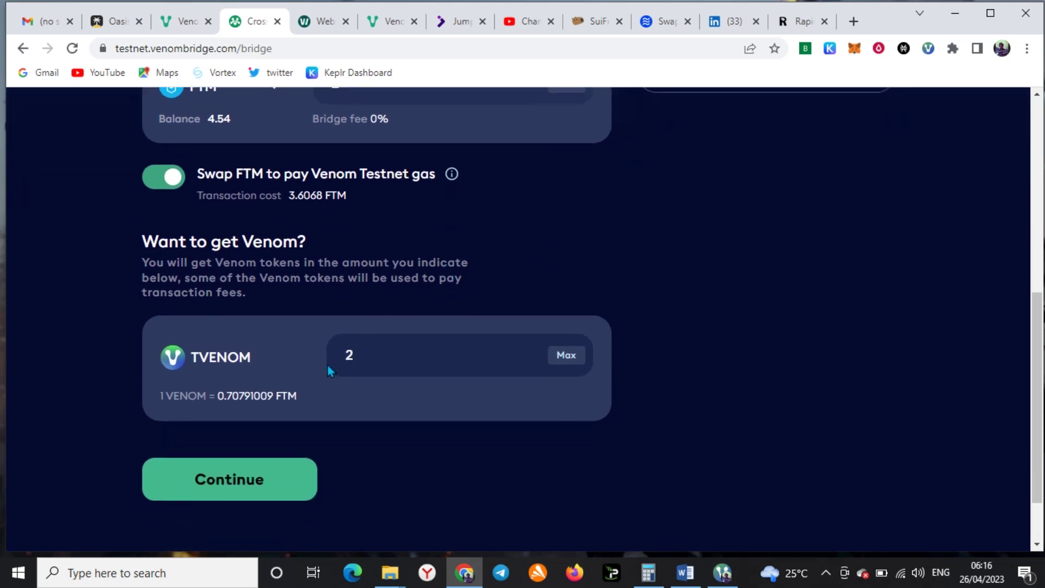
# Step: Continue to the transfer actions and try to approve the 2 FTM and 2 TVENOM transfer
pyautogui.click(230, 485)
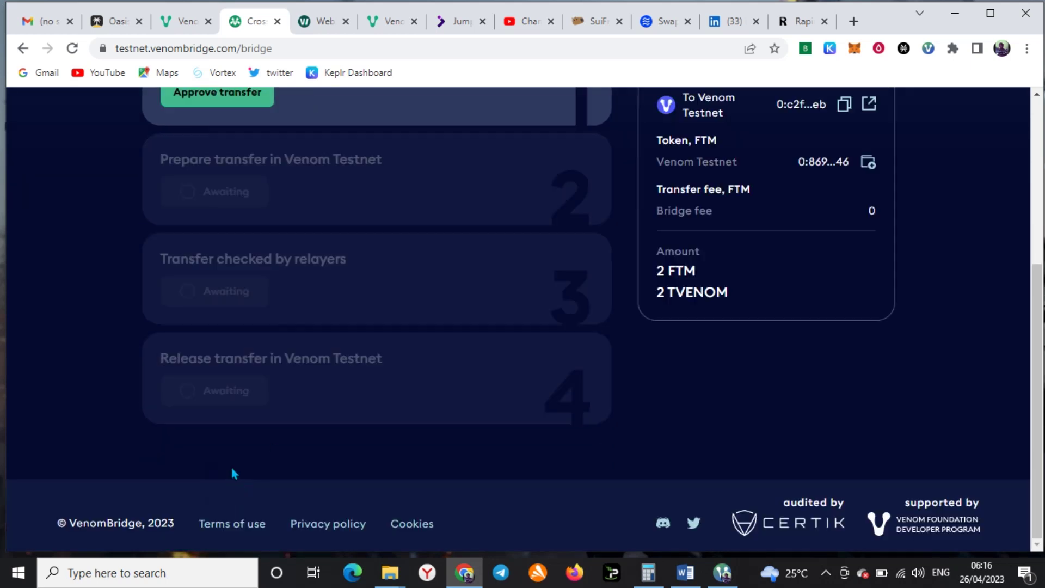
pyautogui.scroll(3, 254, 276)
pyautogui.click(227, 243)
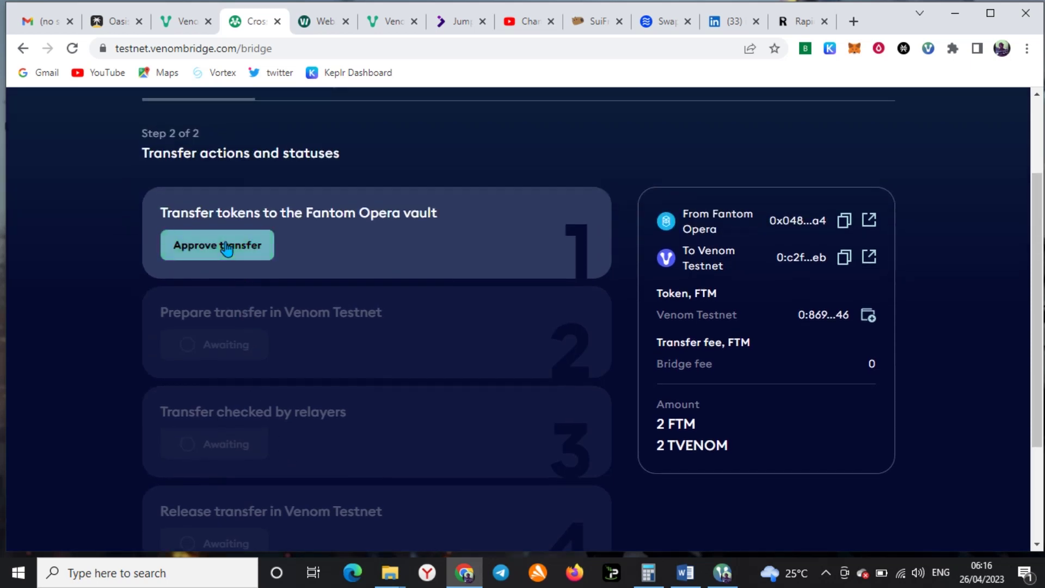
# Step: Reopen the blank bridge transfer form and set the amount to 1 FTM
pyautogui.scroll(3, 226, 248)
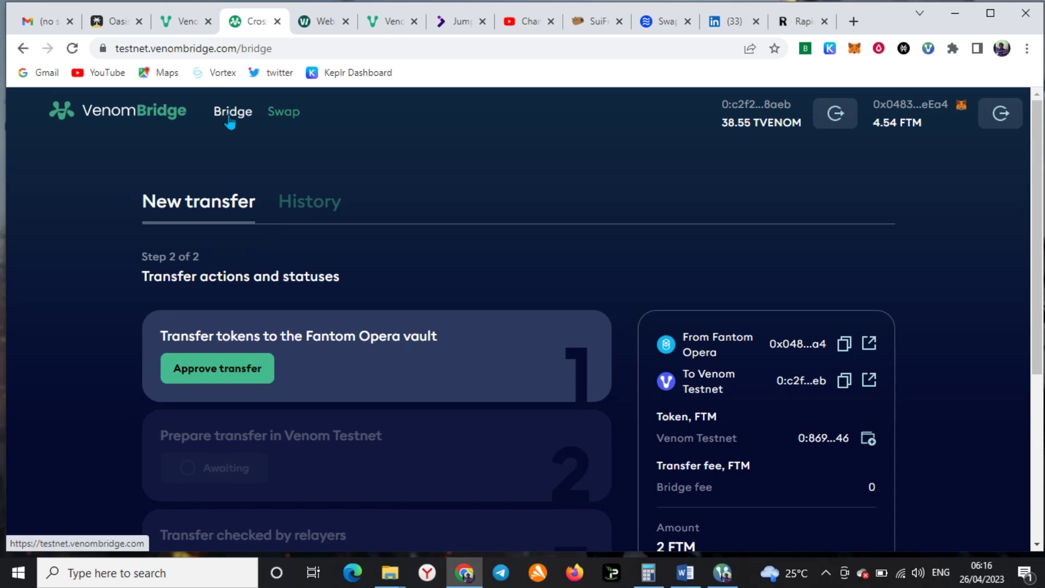
pyautogui.click(233, 112)
pyautogui.scroll(-4, 351, 276)
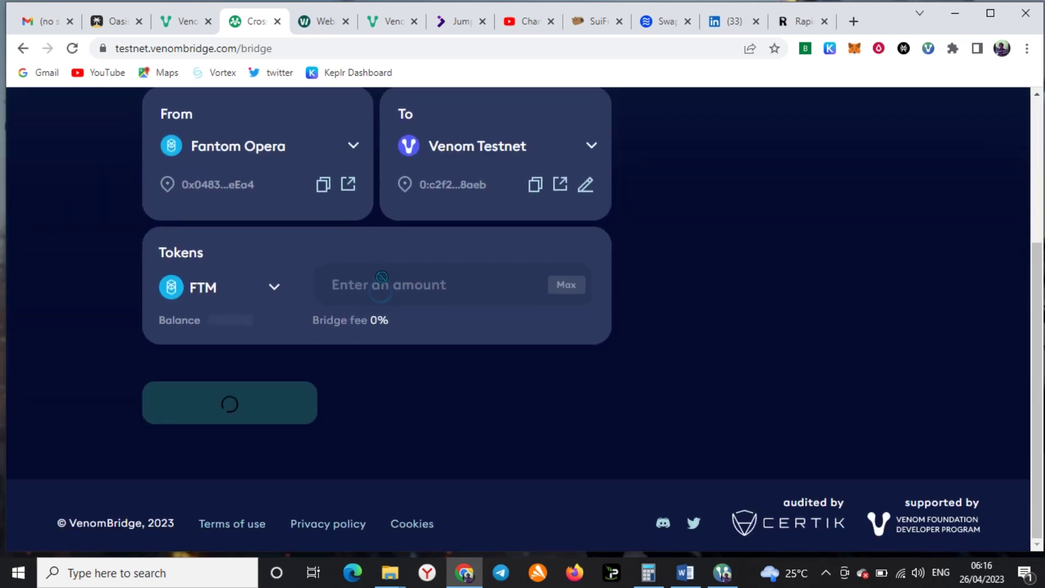
pyautogui.click(384, 278)
pyautogui.write('1')
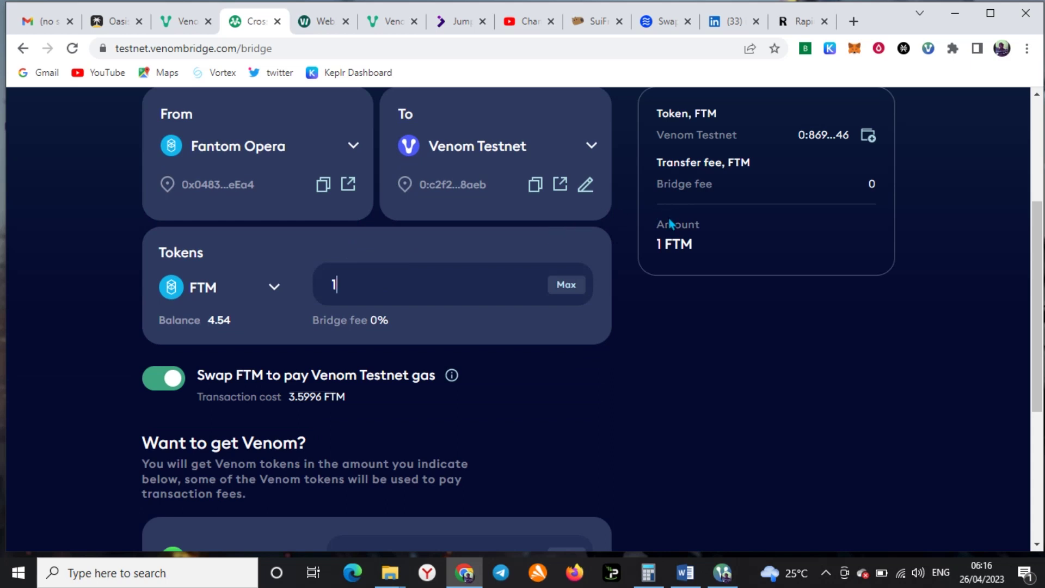
# Step: Request 2 TVENOM with the 1 FTM transfer, continue to the transfer actions and try to approve it
pyautogui.scroll(-5, 619, 250)
pyautogui.click(402, 269)
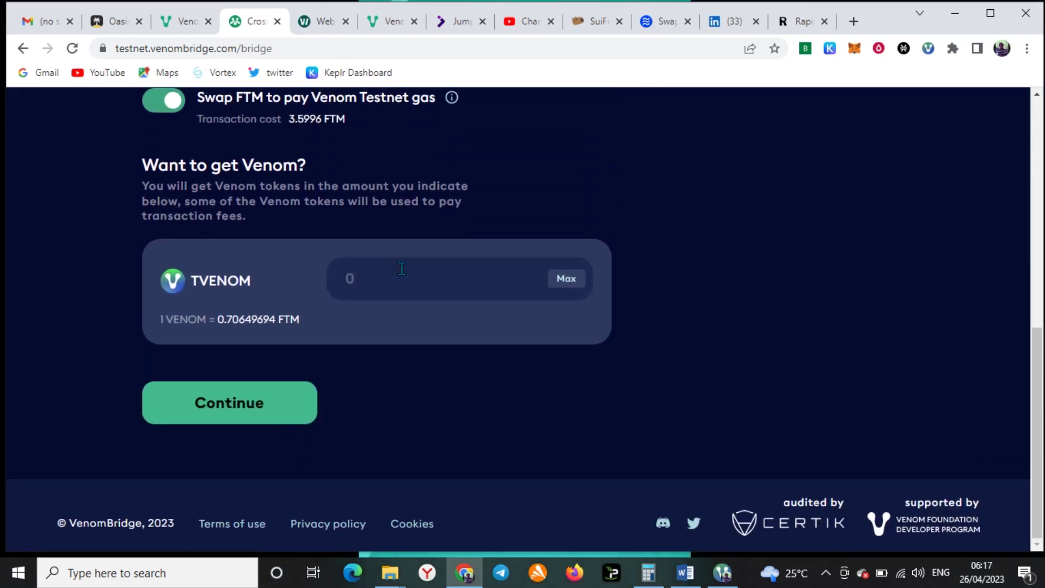
pyautogui.write('2')
pyautogui.click(221, 414)
pyautogui.scroll(4, 294, 289)
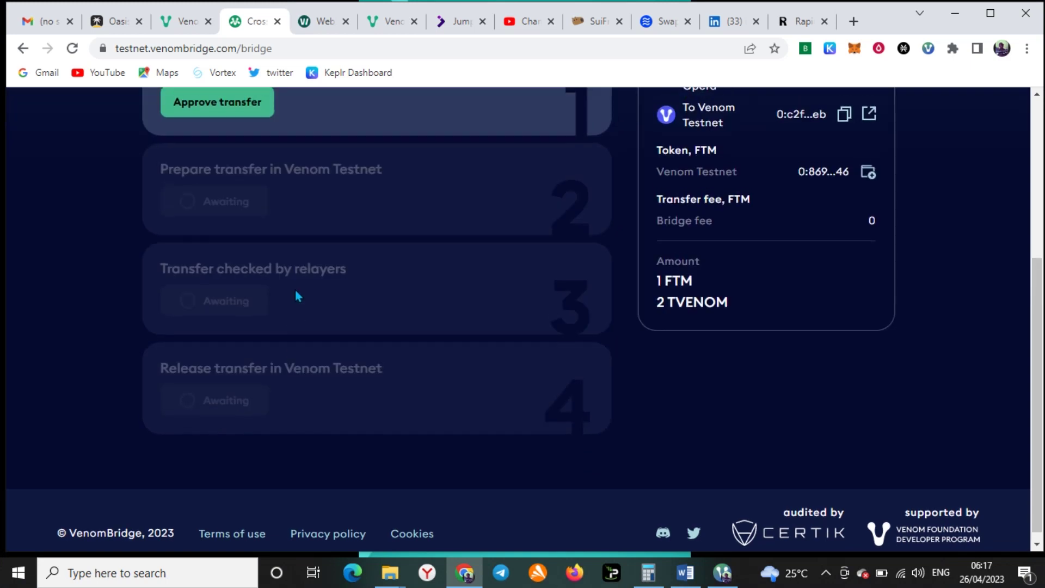
pyautogui.click(220, 322)
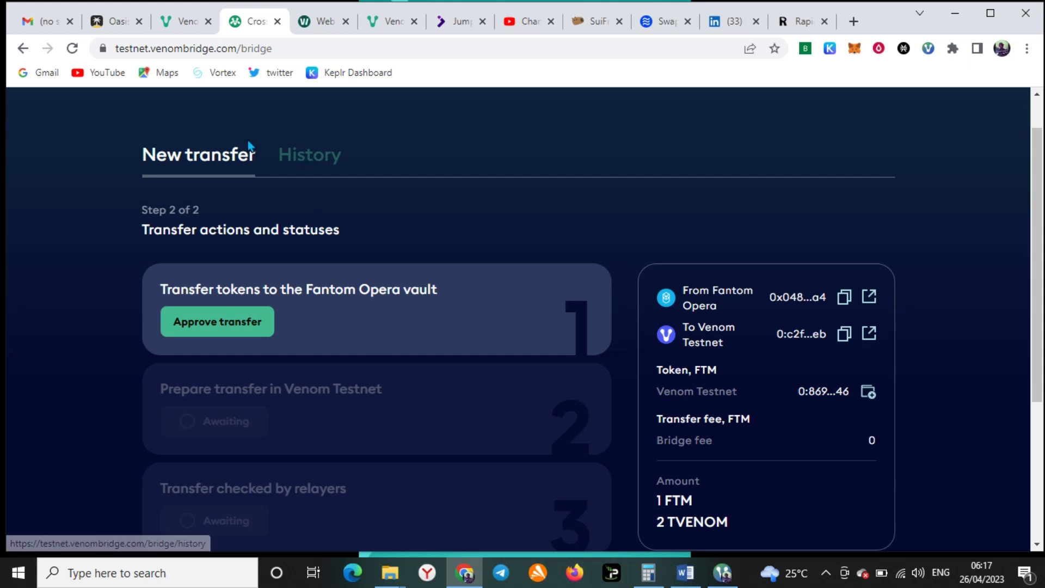
# Step: Return to the blank bridge transfer form and look over its gas swap and TVENOM options
pyautogui.scroll(1, 250, 146)
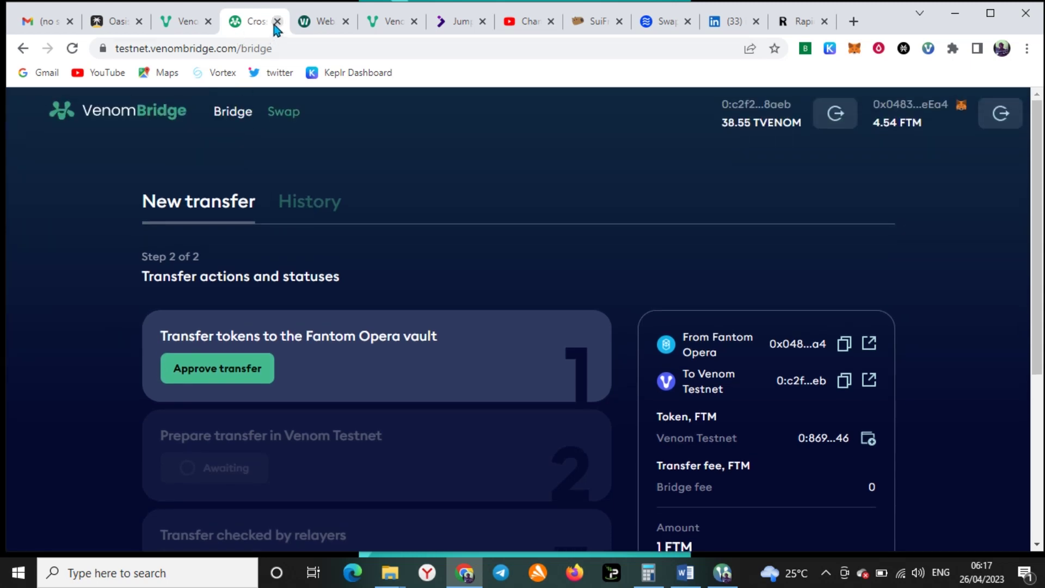
pyautogui.click(232, 112)
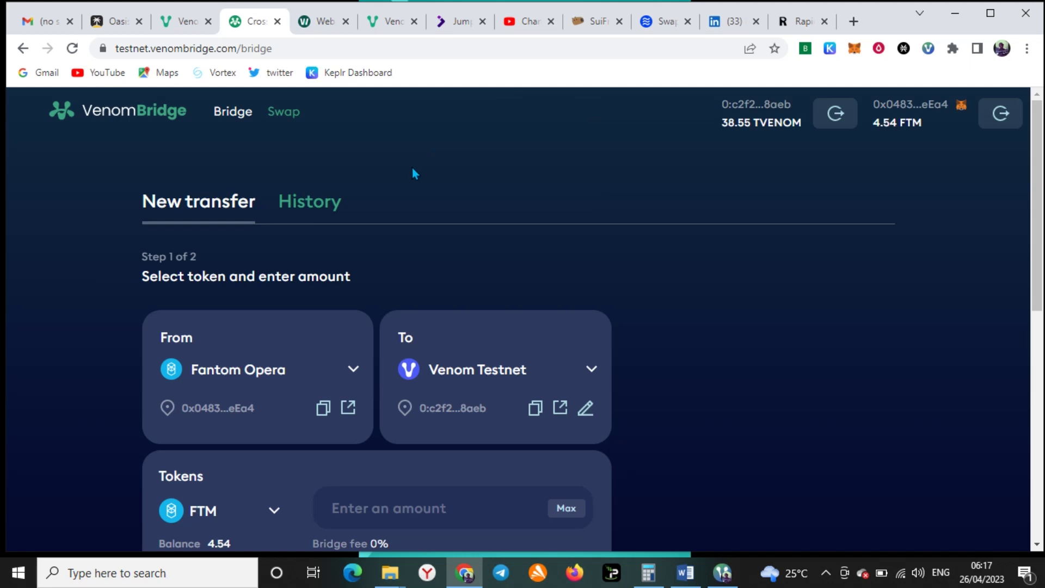
pyautogui.scroll(-8, 368, 180)
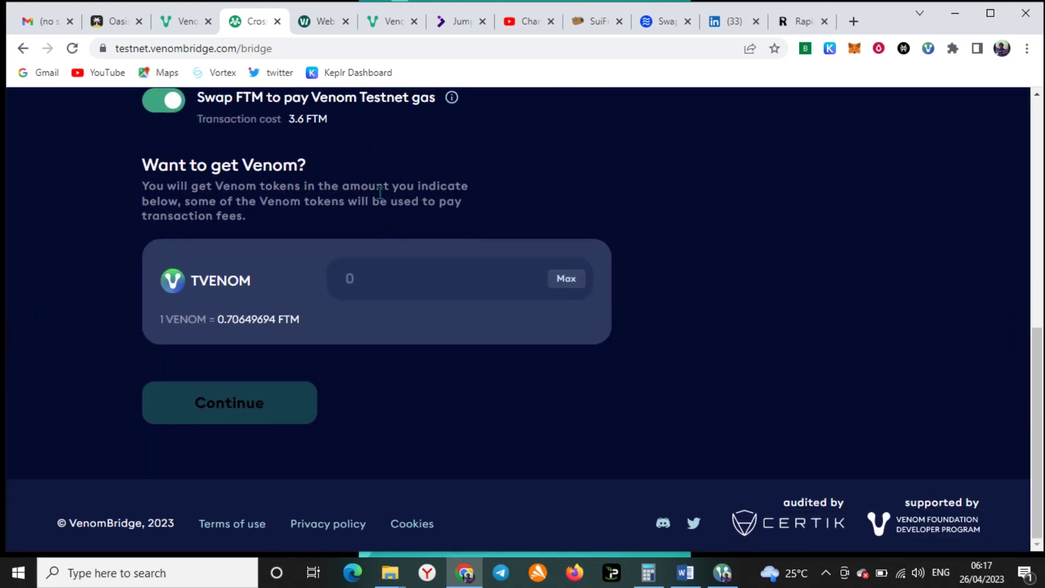
pyautogui.scroll(8, 383, 169)
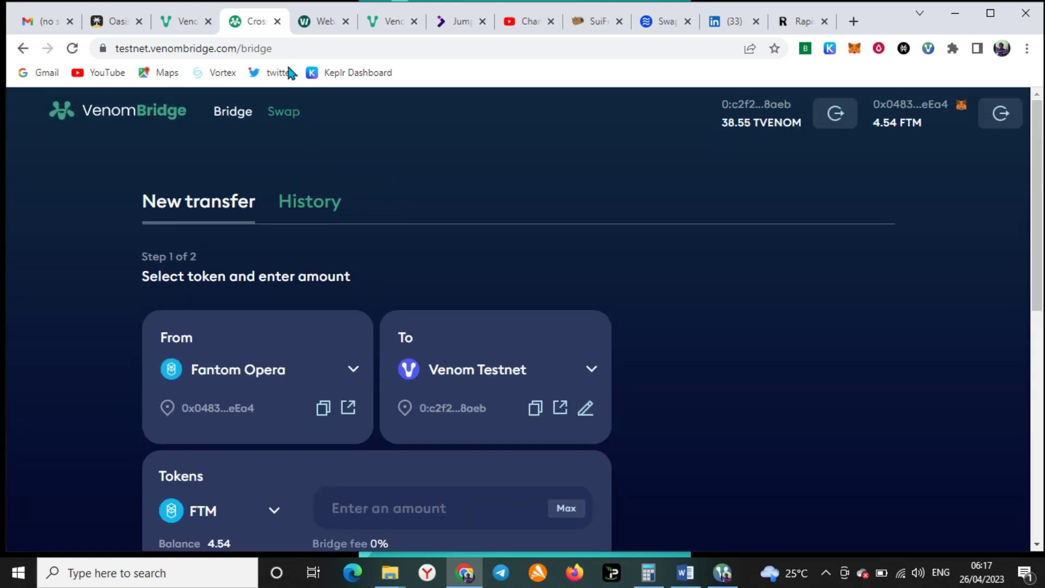
# Step: Switch to the Oasis Gallery page and load testnet.oasis.gallery again
pyautogui.click(166, 25)
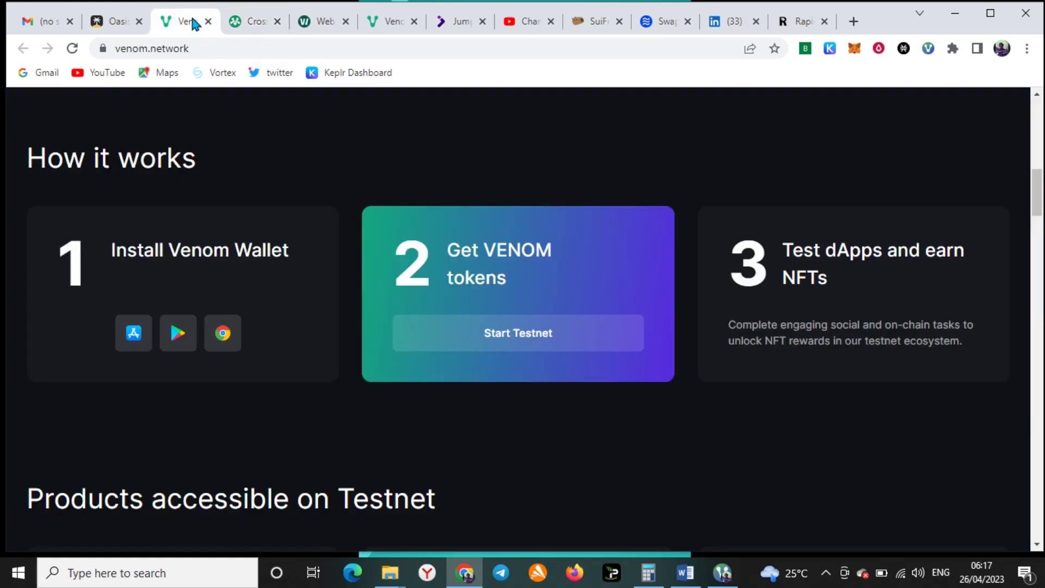
pyautogui.click(116, 25)
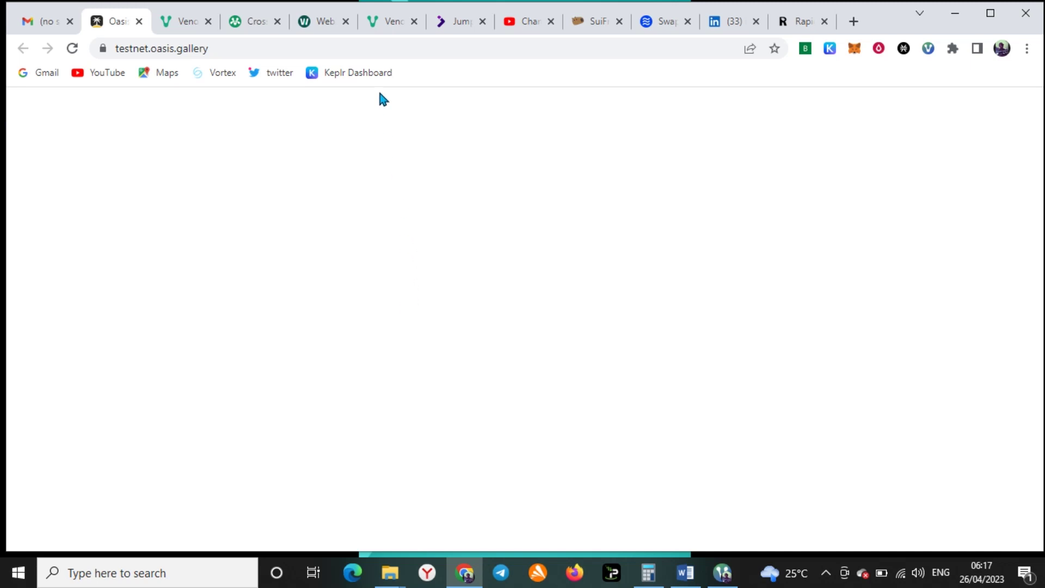
pyautogui.click(360, 46)
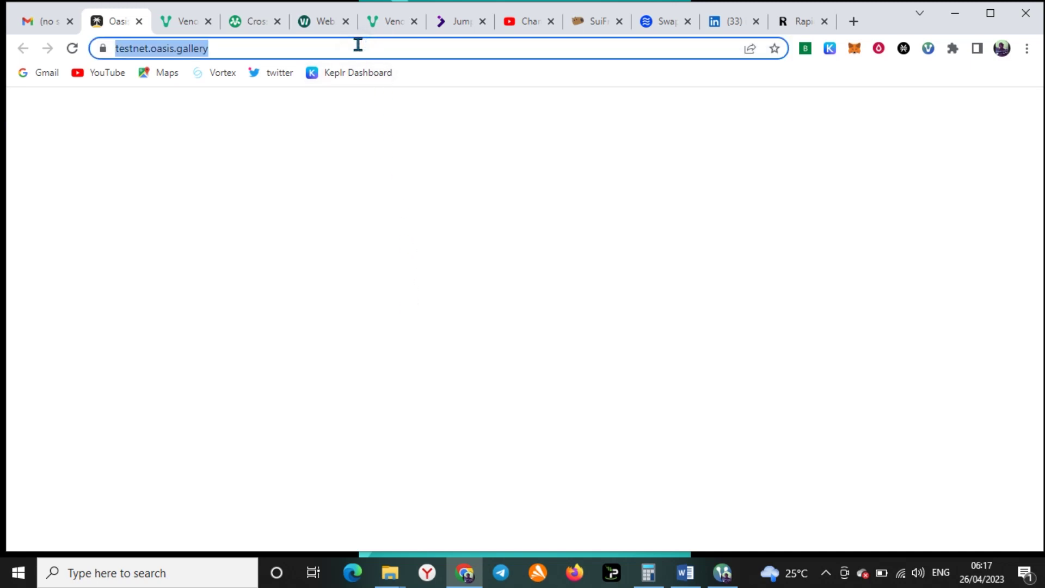
pyautogui.press('Return')
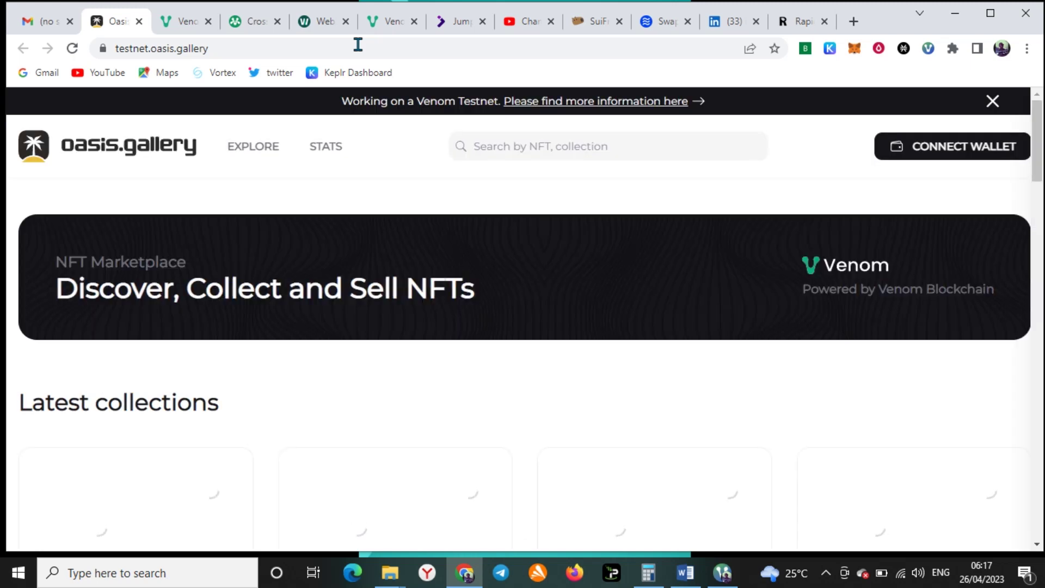
# Step: Connect Account 1 to Oasis Gallery through the Venom Chrome Extension
pyautogui.click(932, 153)
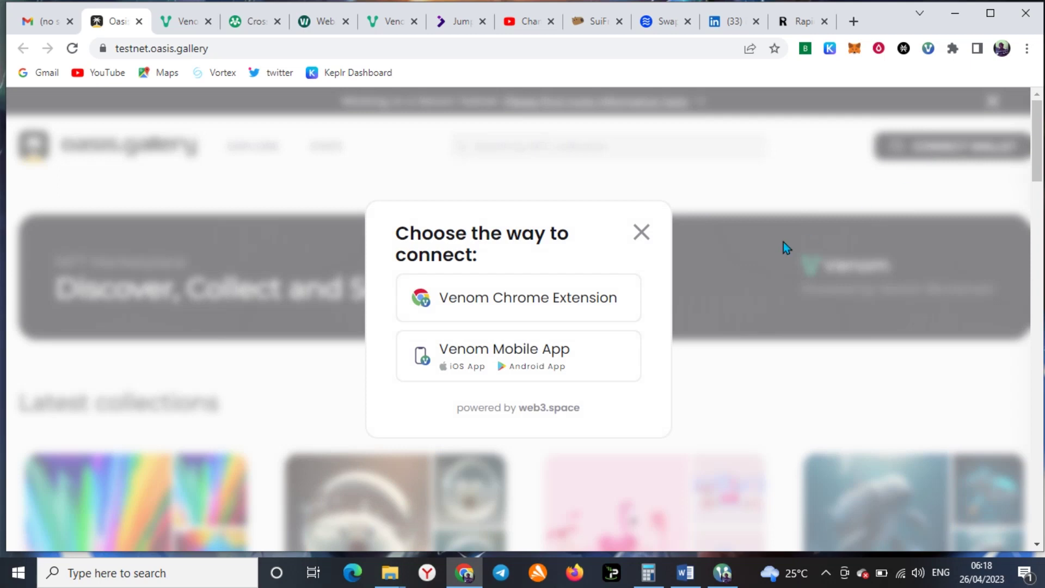
pyautogui.click(598, 298)
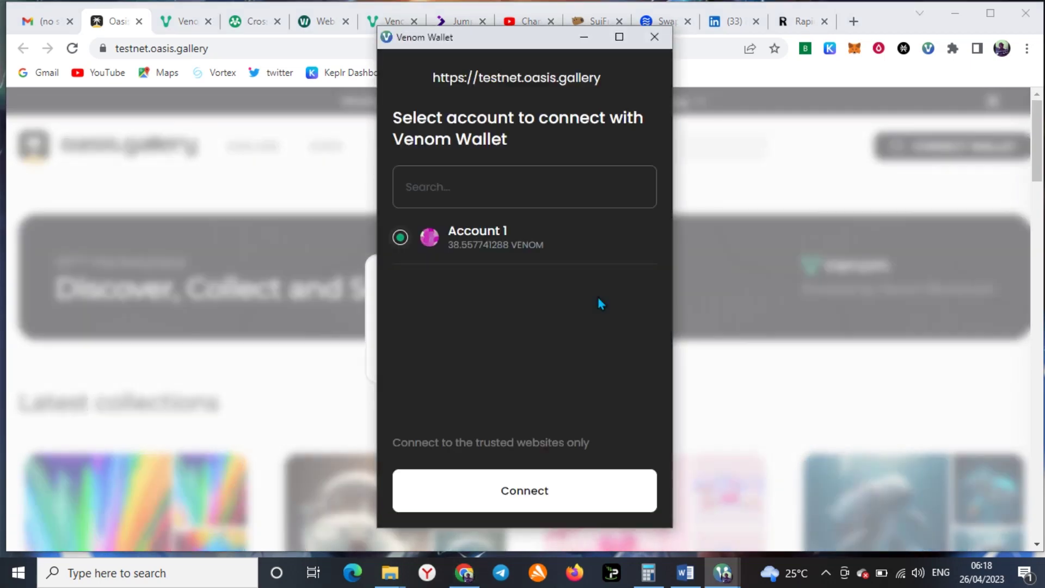
pyautogui.click(525, 492)
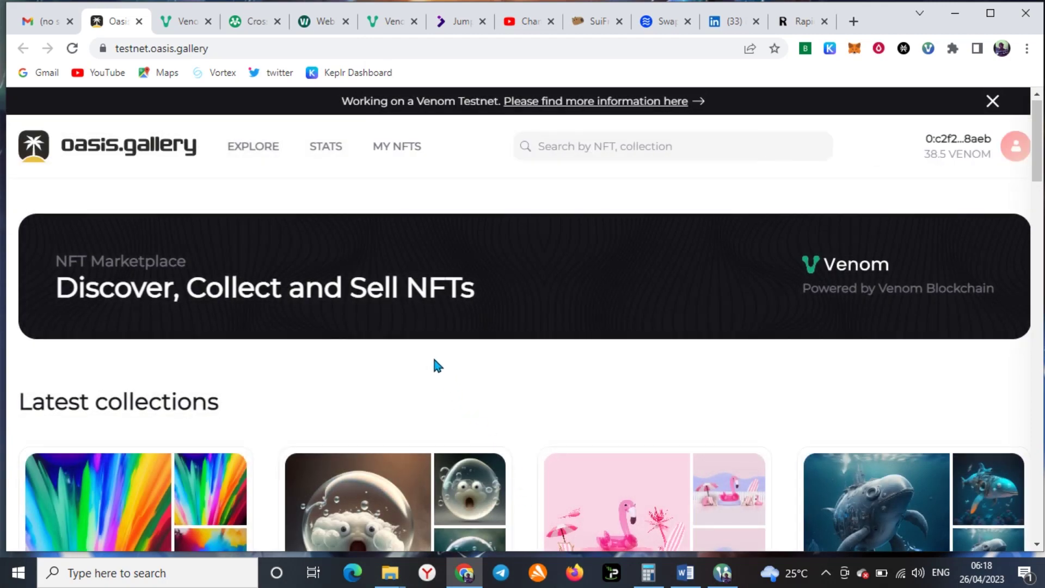
# Step: Browse the latest collections and the collection rankings, and try to open The Bubblemotes collection
pyautogui.scroll(-3, 434, 364)
pyautogui.scroll(-3, 418, 385)
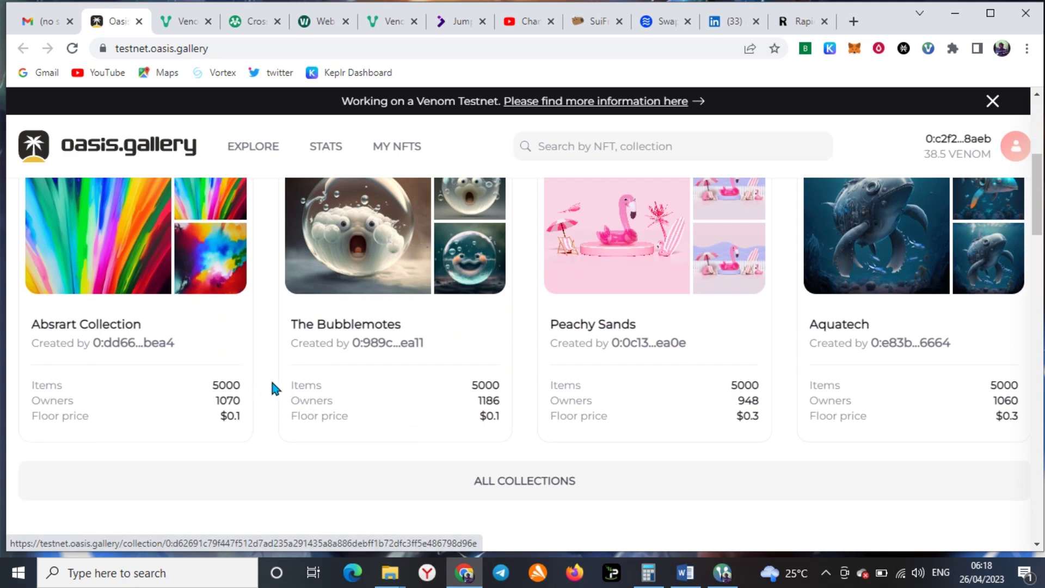
pyautogui.scroll(-7, 876, 439)
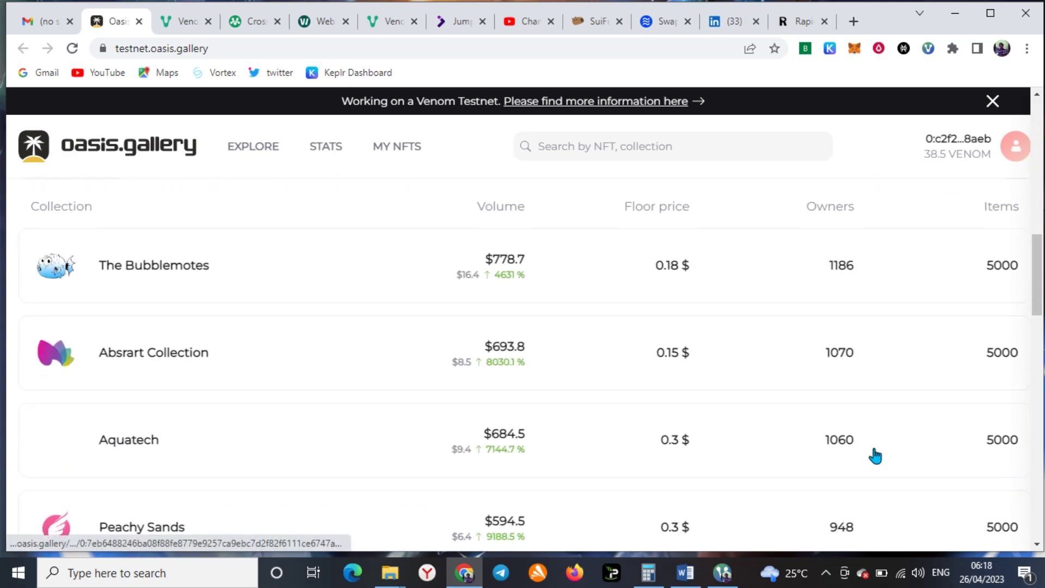
pyautogui.scroll(8, 874, 456)
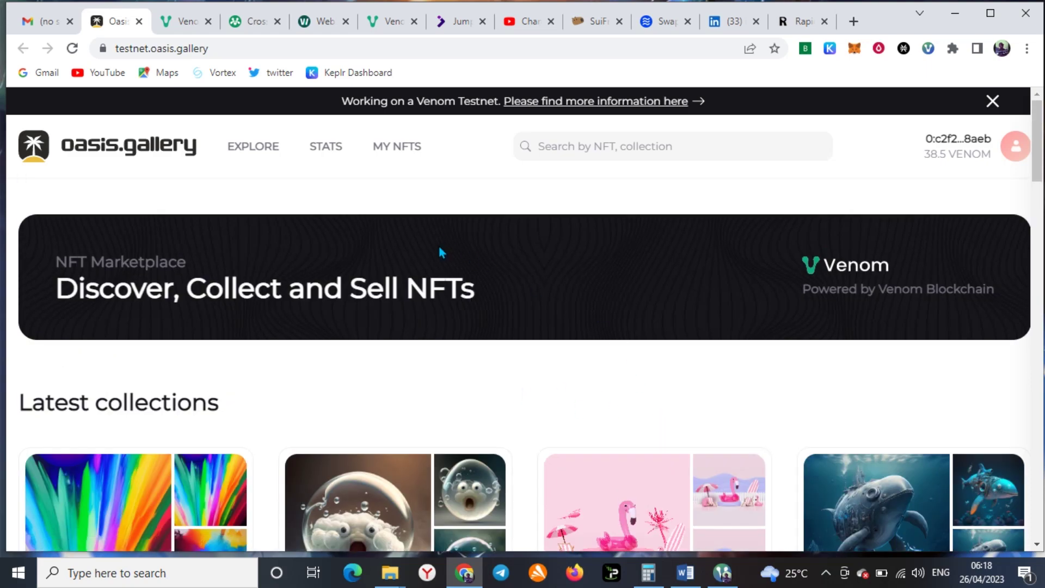
pyautogui.scroll(-4, 440, 252)
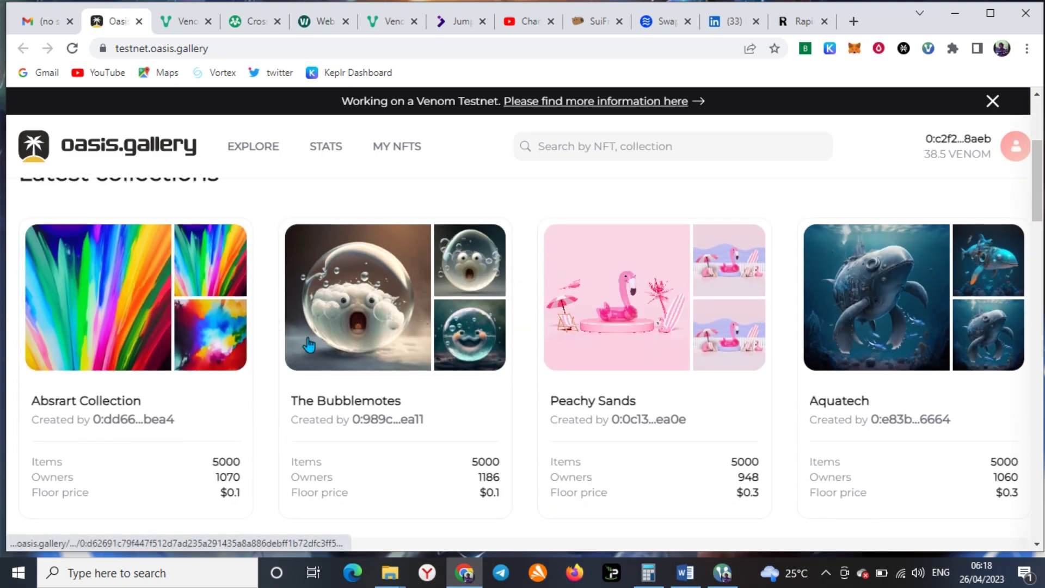
pyautogui.click(403, 276)
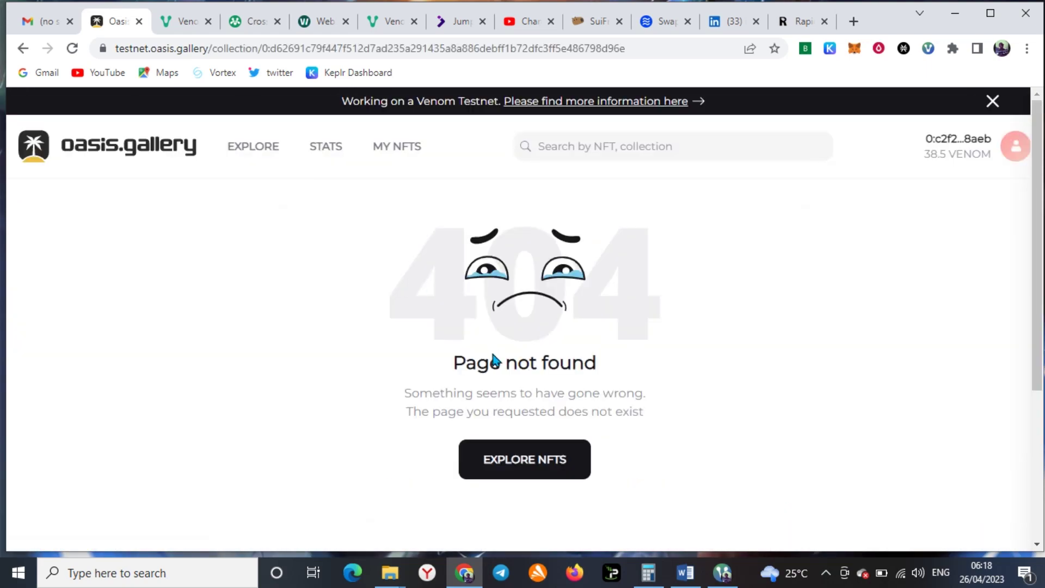
pyautogui.scroll(-2, 495, 376)
pyautogui.scroll(2, 381, 315)
# Step: Go back to the gallery's home page, list all collections and try to open Aquatech
pyautogui.click(23, 50)
pyautogui.scroll(-5, 436, 337)
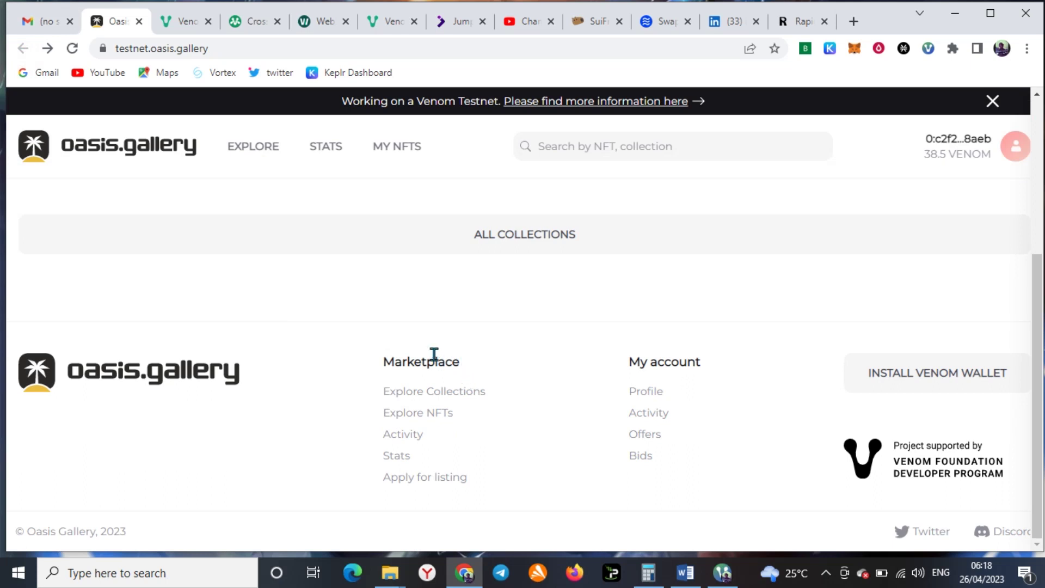
pyautogui.scroll(2, 433, 354)
pyautogui.click(537, 318)
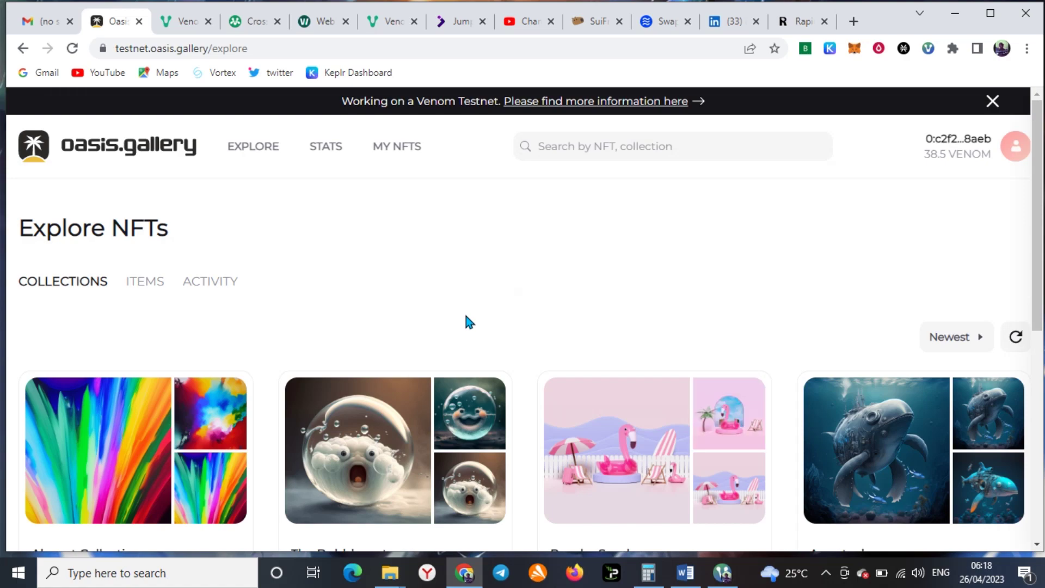
pyautogui.scroll(-3, 867, 291)
pyautogui.click(867, 291)
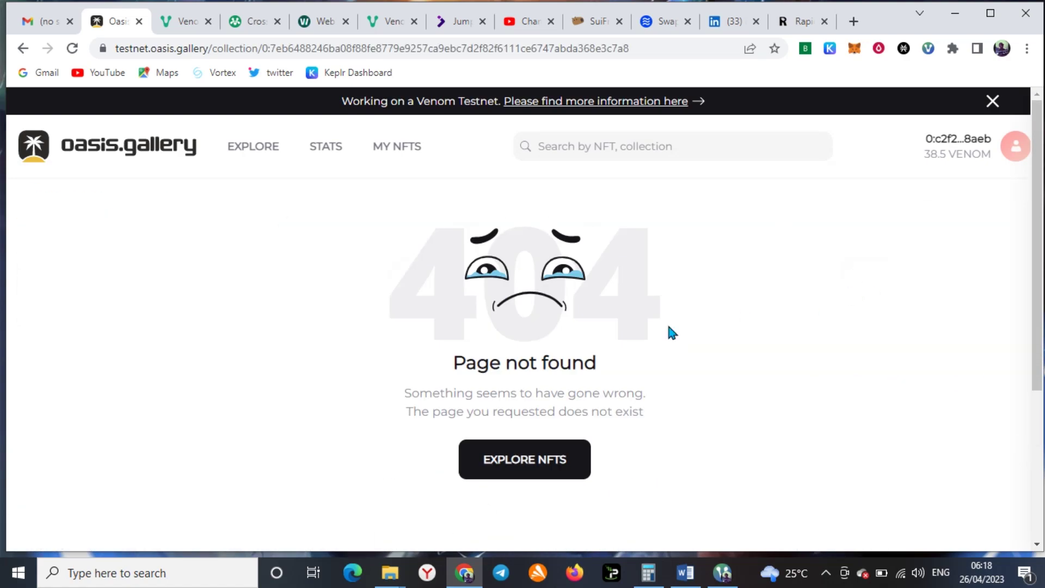
# Step: Return to the NFT overview and check the connected wallet's own collected NFTs
pyautogui.click(512, 467)
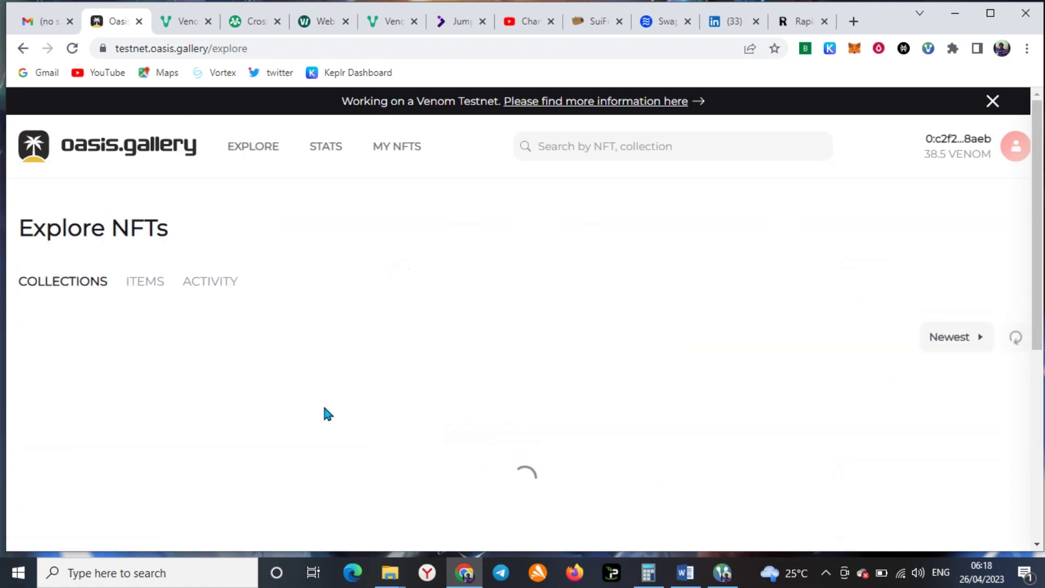
pyautogui.click(410, 148)
pyautogui.scroll(-5, 410, 212)
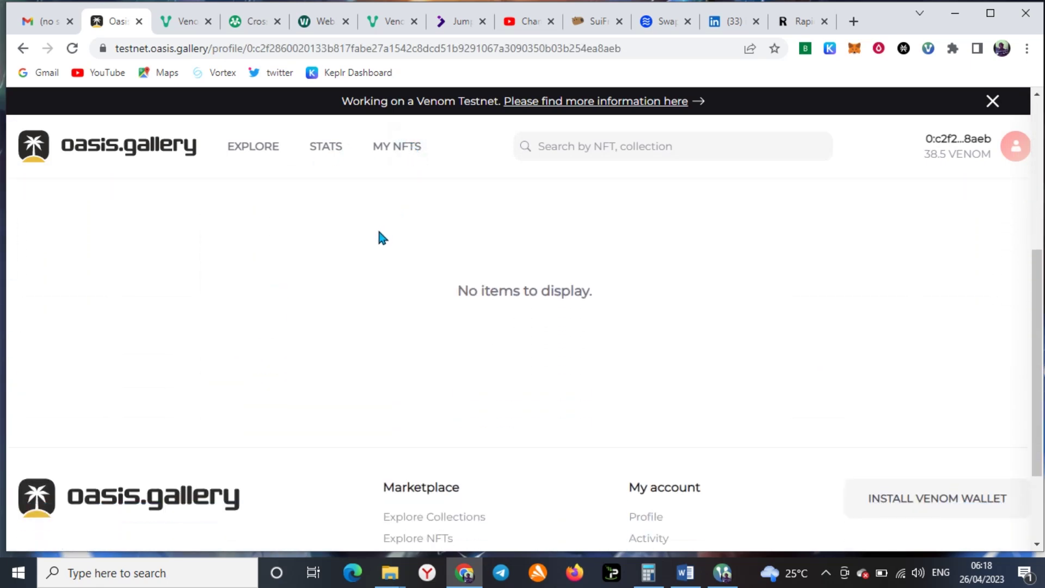
pyautogui.scroll(6, 377, 238)
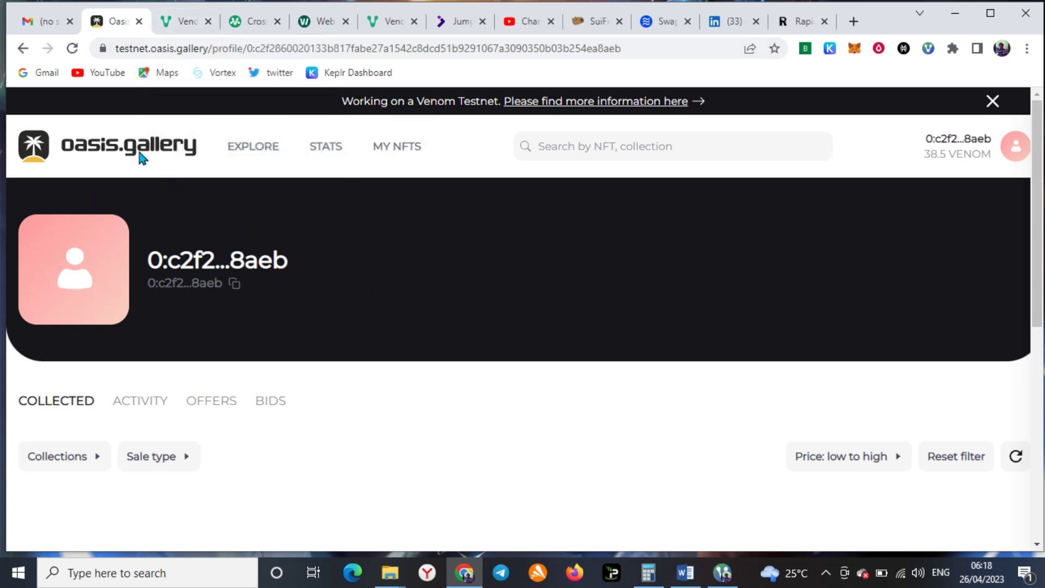
# Step: Go back to the Explore NFTs page, try to open the Absrart Collection and return to the overview
pyautogui.click(23, 48)
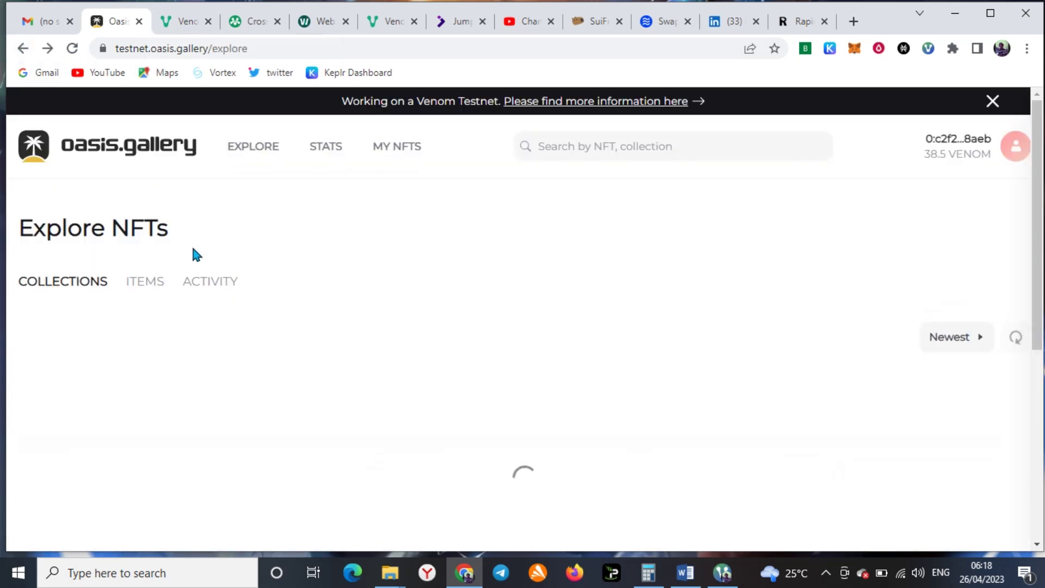
pyautogui.scroll(-6, 196, 262)
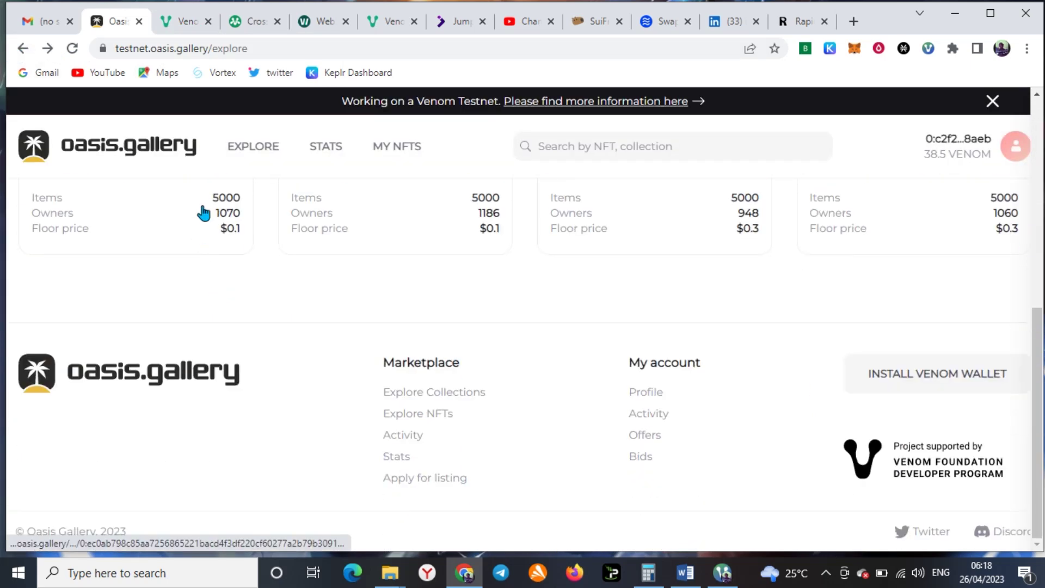
pyautogui.scroll(4, 203, 212)
pyautogui.click(132, 292)
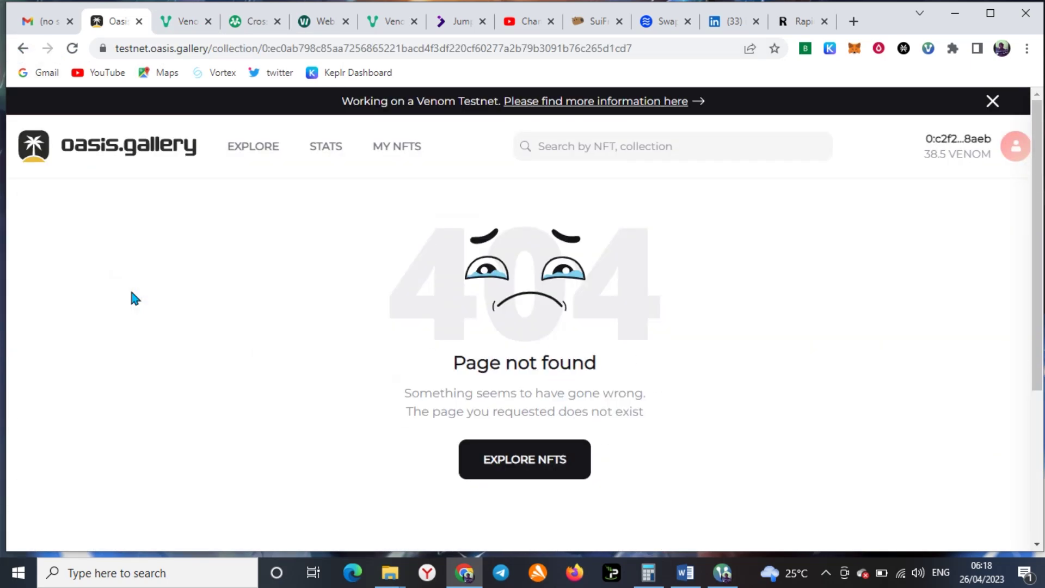
pyautogui.click(551, 457)
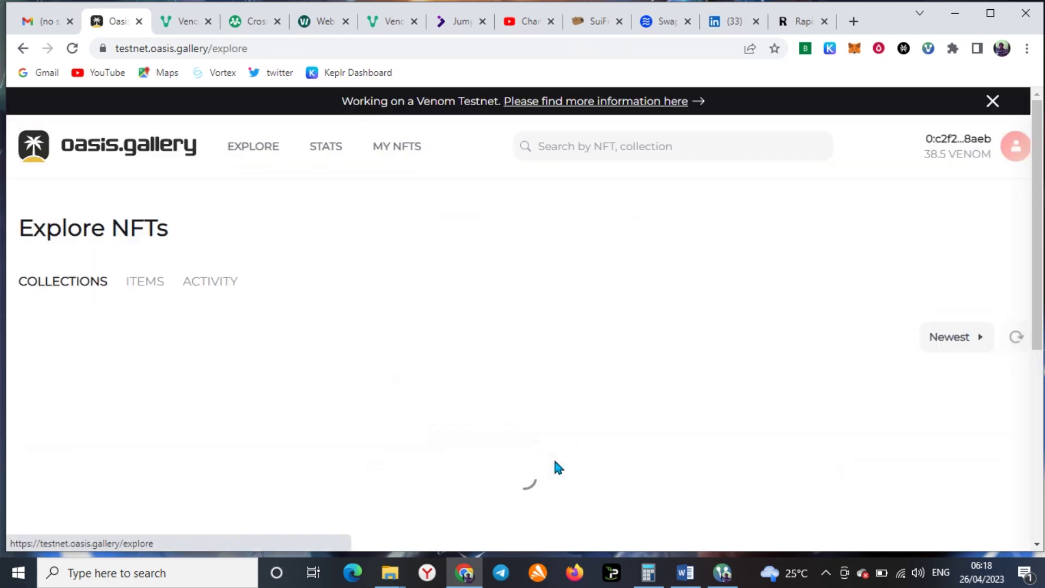
pyautogui.scroll(-3, 568, 425)
pyautogui.scroll(-2, 569, 424)
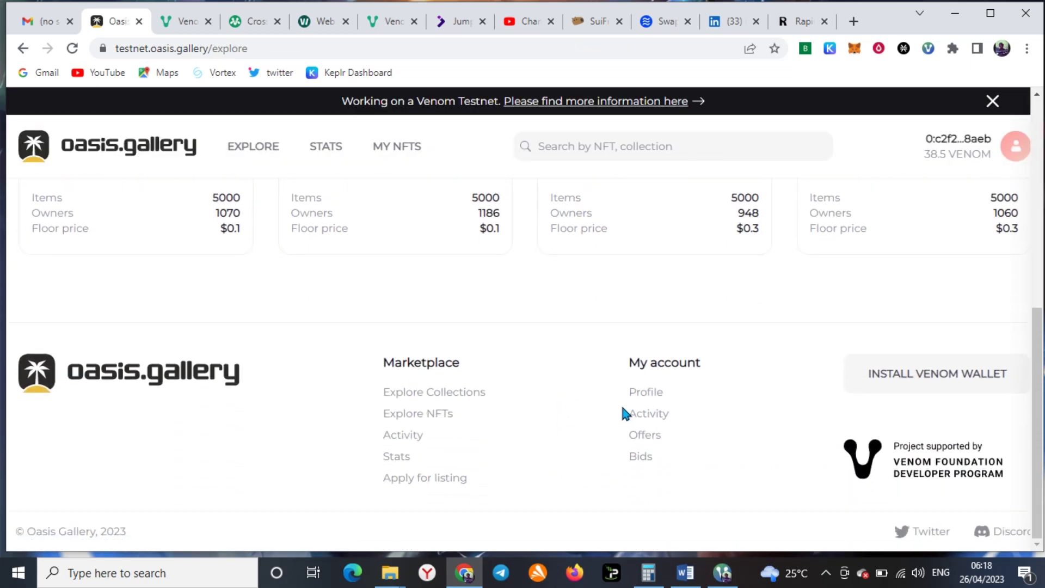
pyautogui.scroll(3, 354, 267)
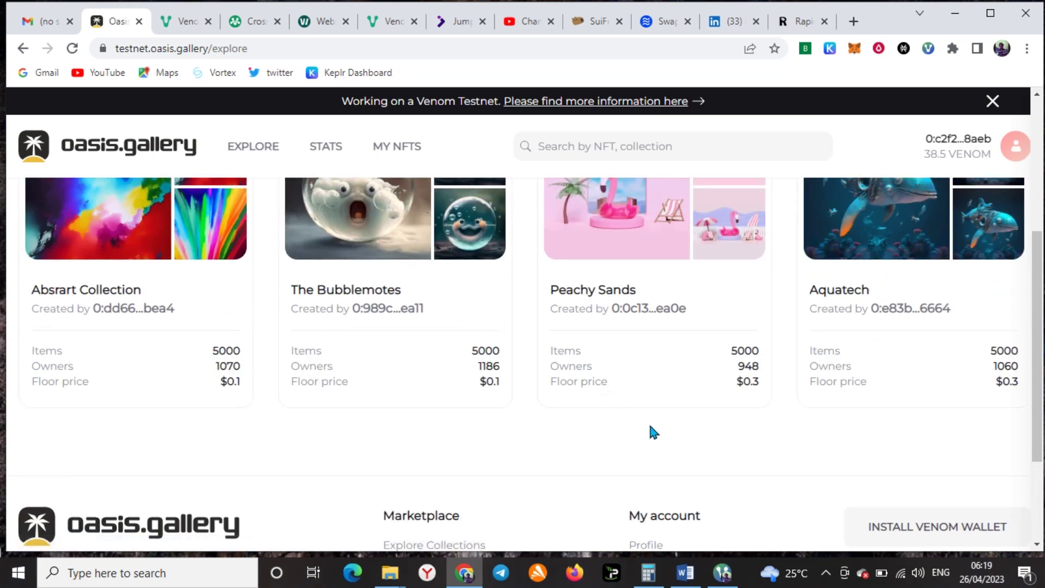
pyautogui.scroll(-3, 677, 410)
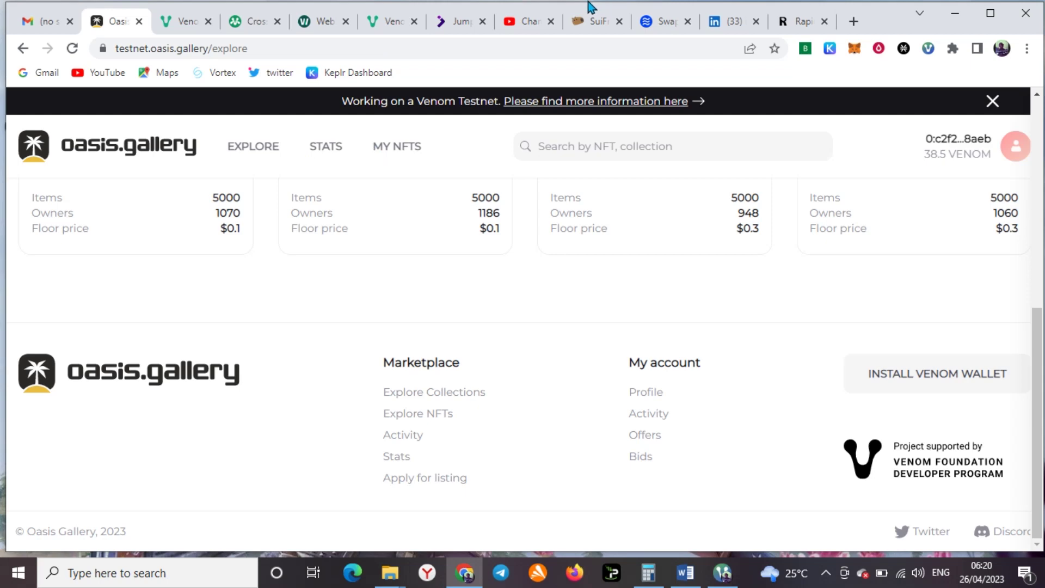
pyautogui.moveTo(539, 7)
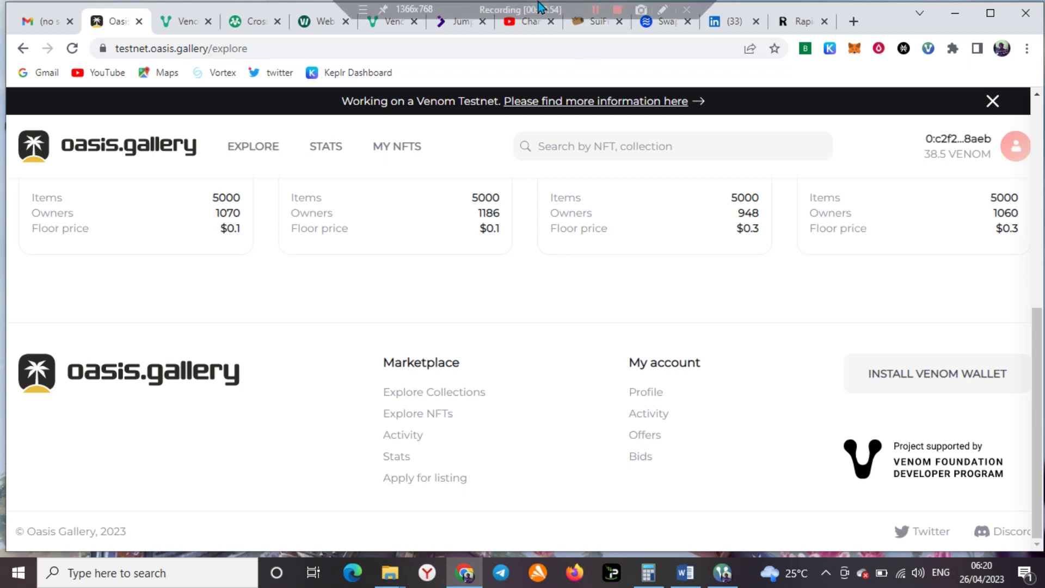